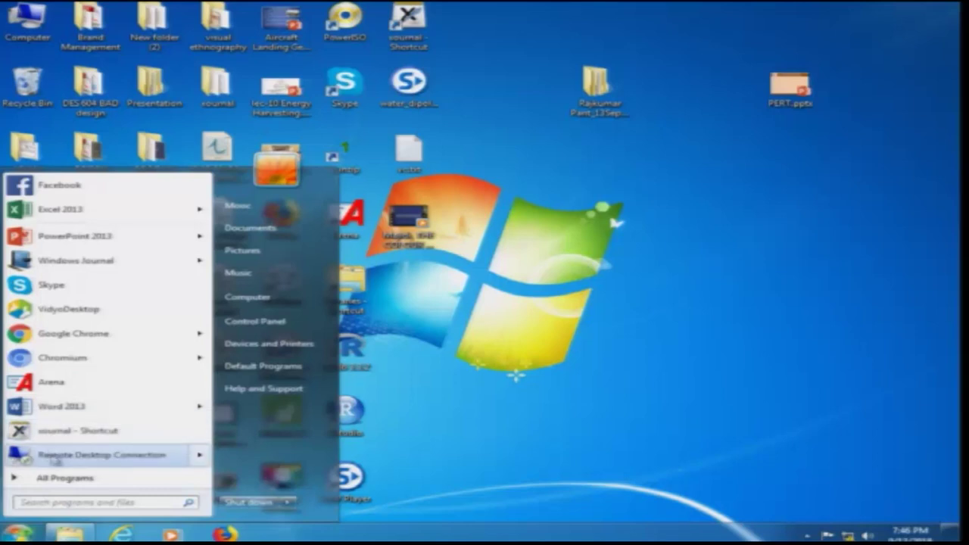
- Launch Arena from the Start menu's All Programs > Rockwell Software > Arena folder
left_click(67, 480)
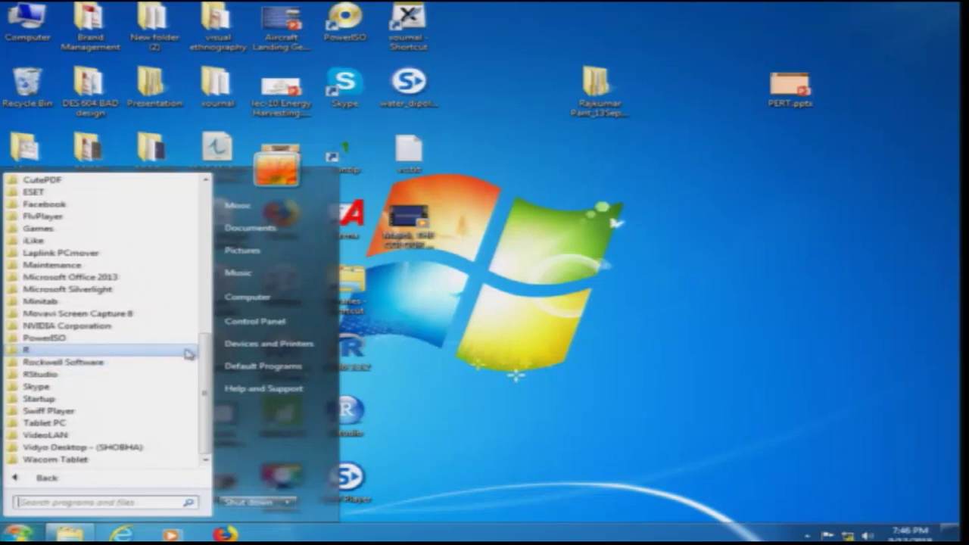
mouse_move(206, 358)
left_mouse_down()
mouse_move(207, 212)
mouse_move(206, 357)
left_mouse_up()
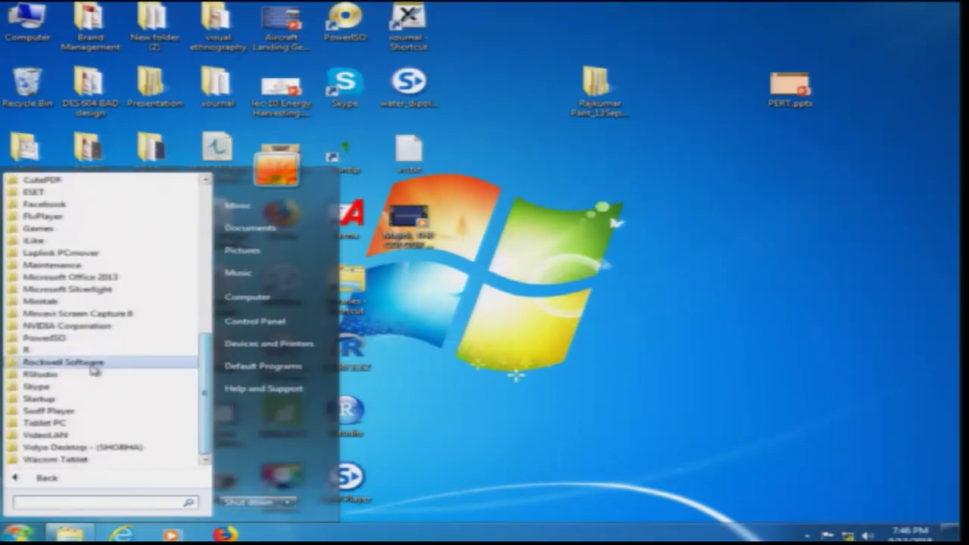
left_click(94, 364)
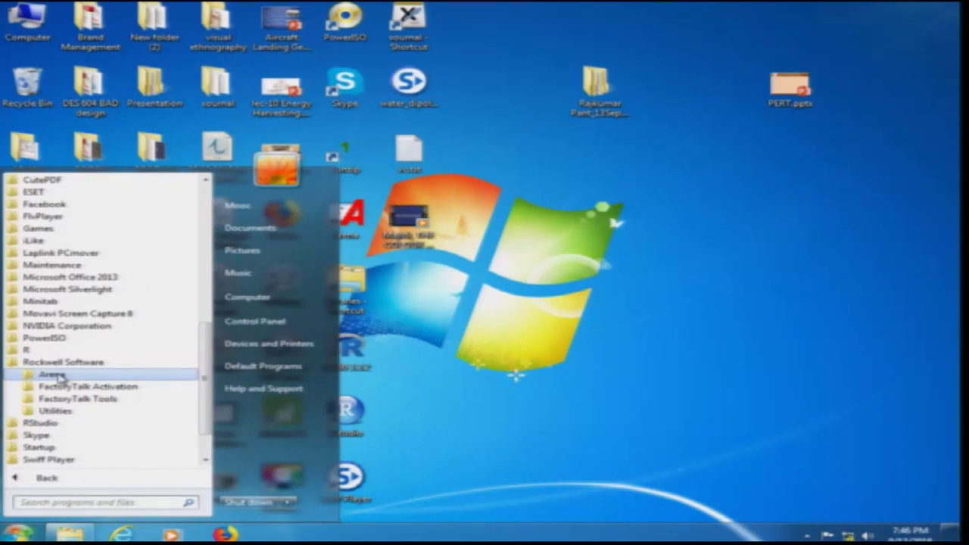
left_click(60, 376)
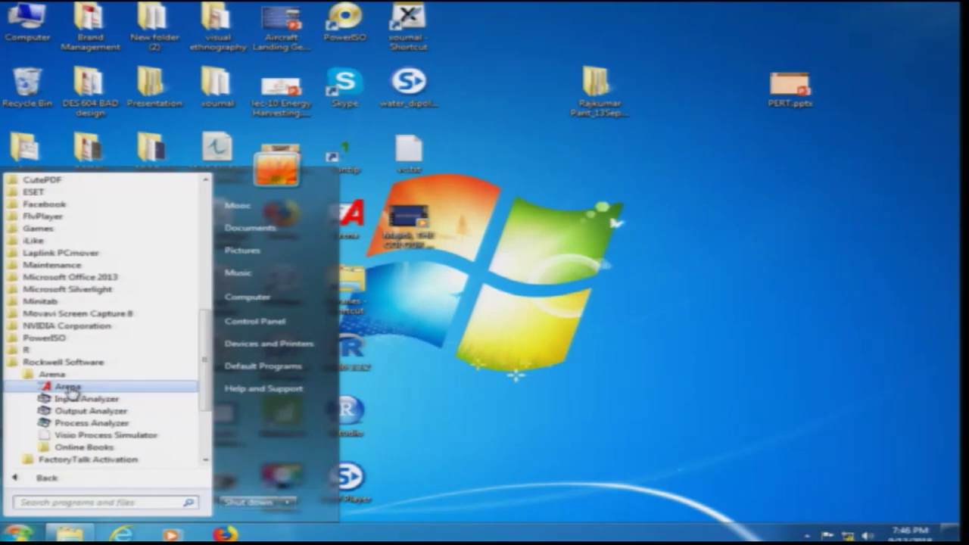
left_click(68, 387)
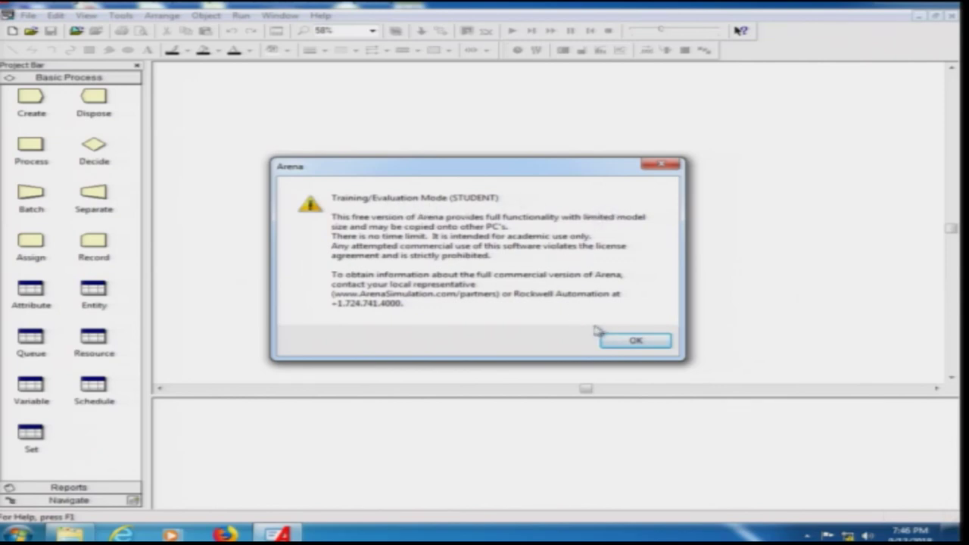
- Dismiss the Training/Evaluation Mode notice and briefly open and close the window's system menu
left_click(636, 343)
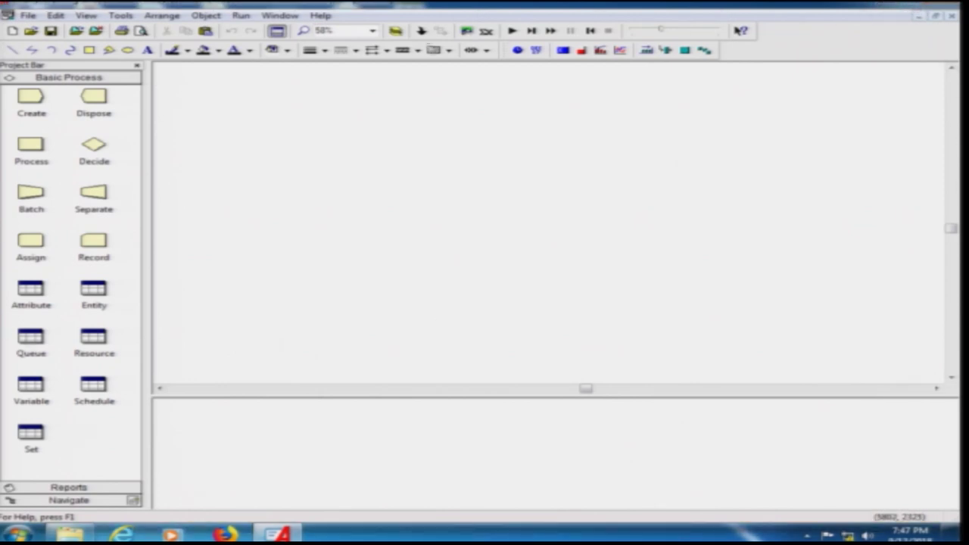
key("alt+minus")
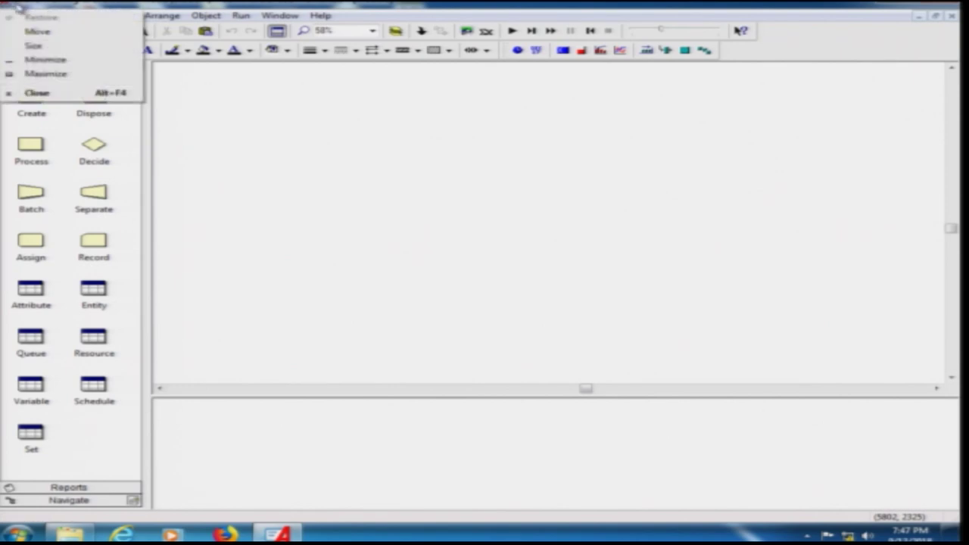
key("Escape")
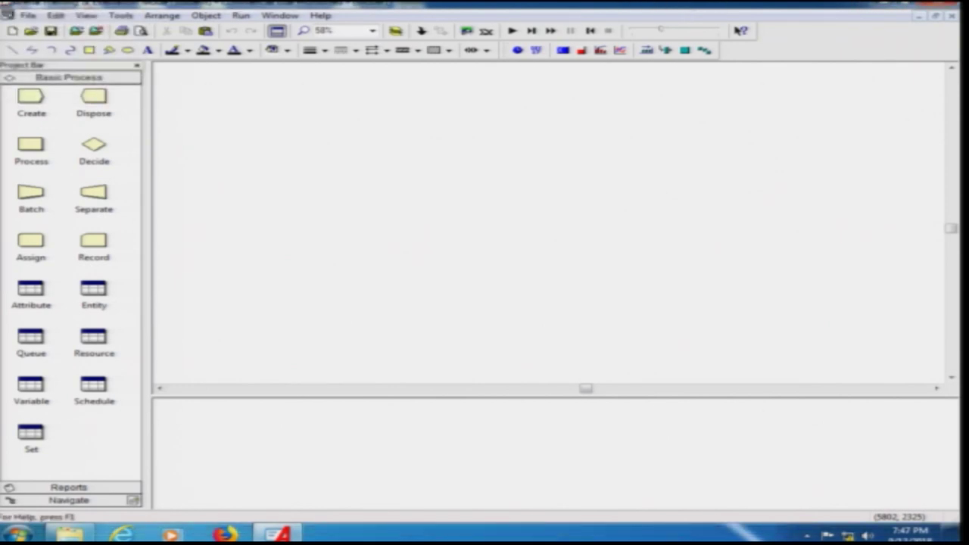
key("alt+minus")
key("Escape")
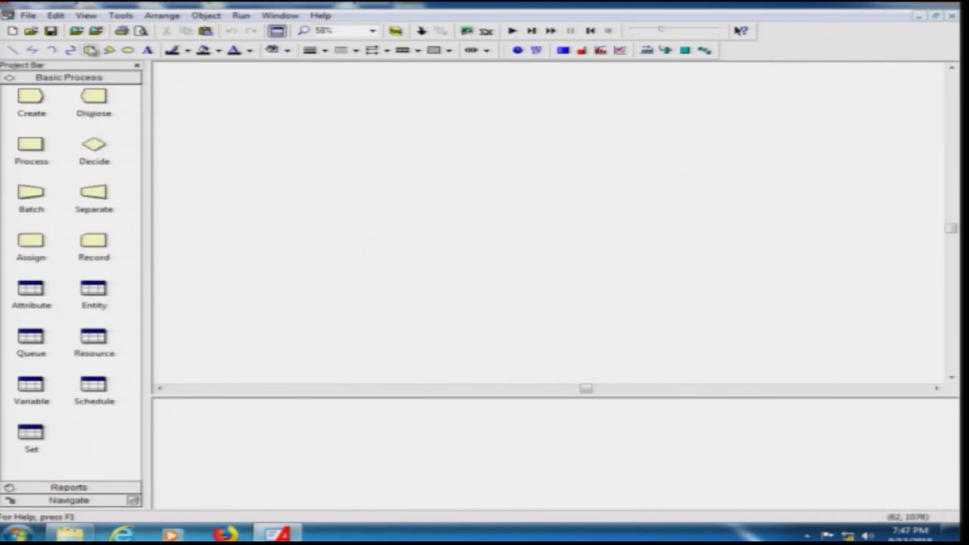
left_click(29, 15)
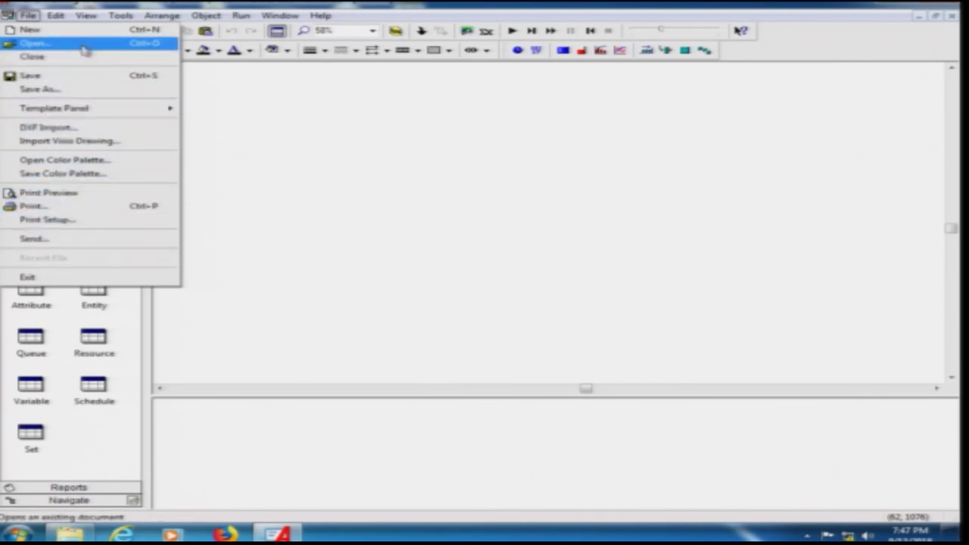
mouse_move(67, 21)
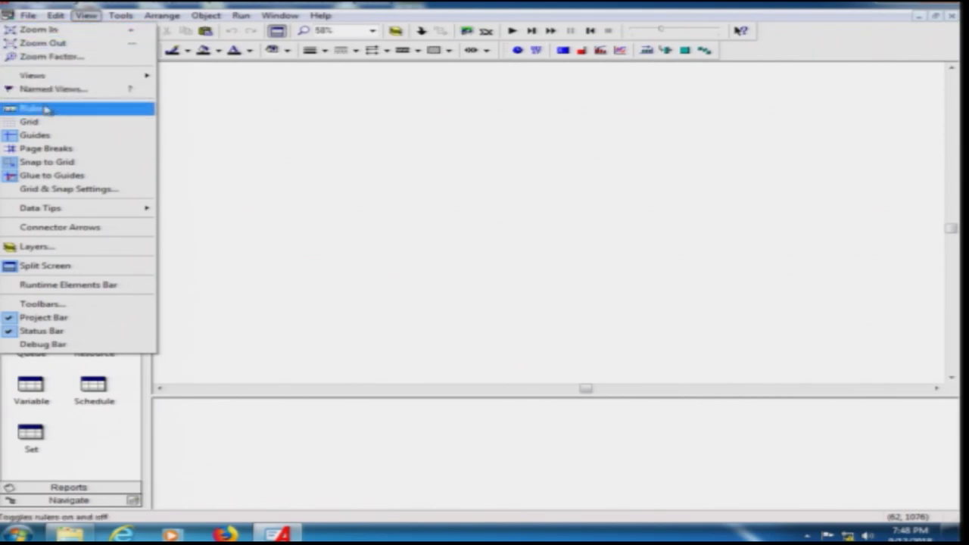
left_click(85, 15)
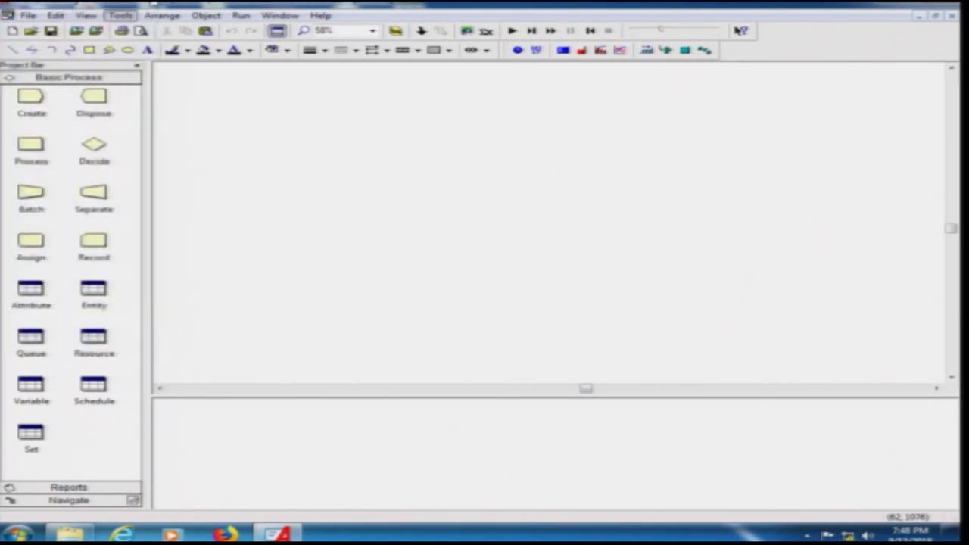
left_click(86, 15)
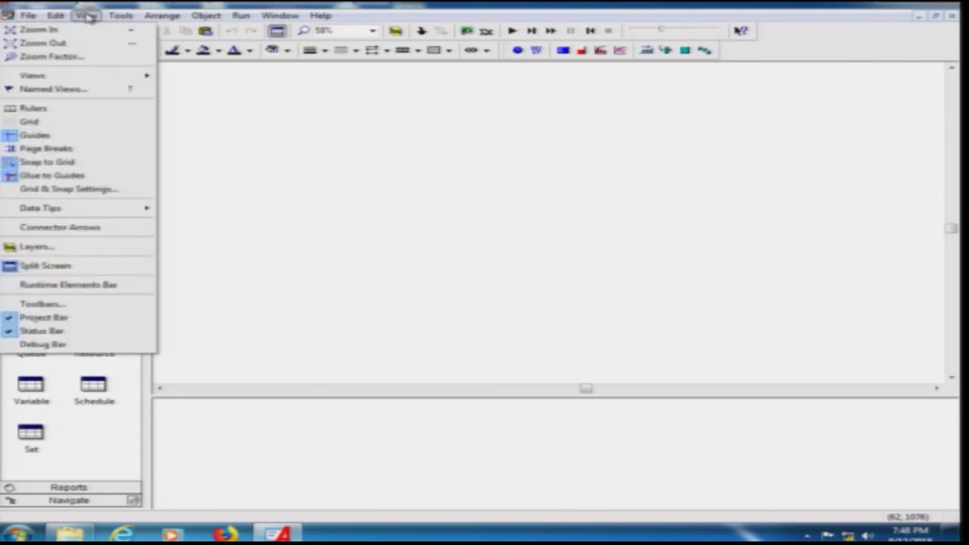
mouse_move(115, 15)
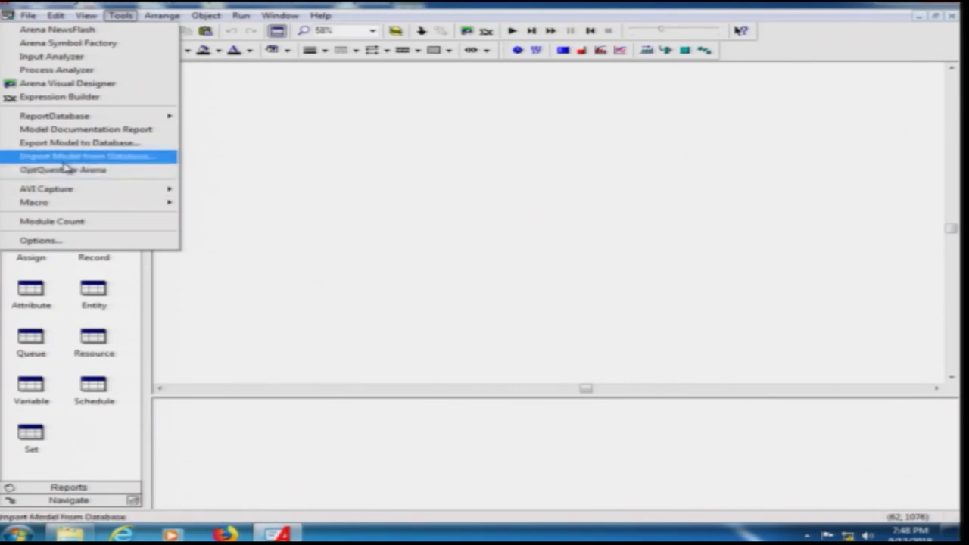
mouse_move(171, 15)
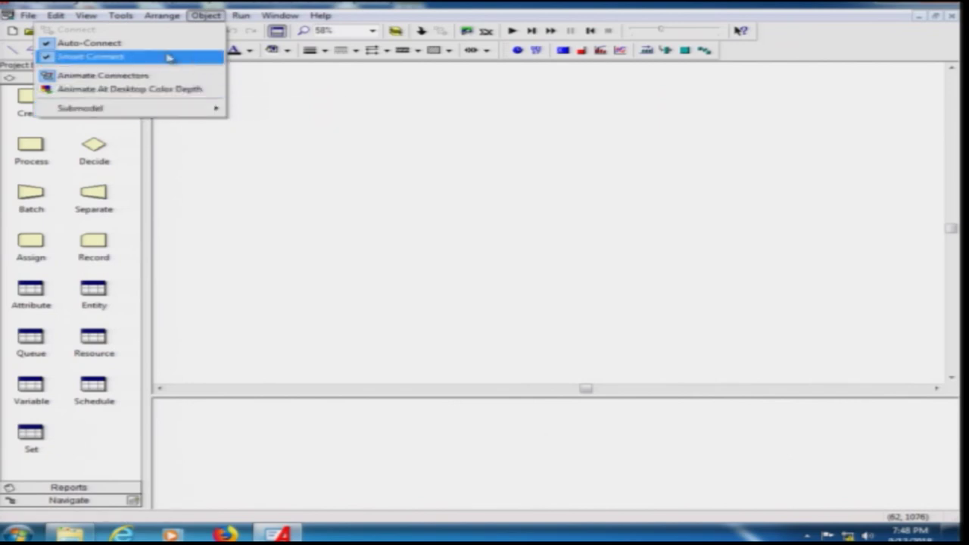
mouse_move(240, 15)
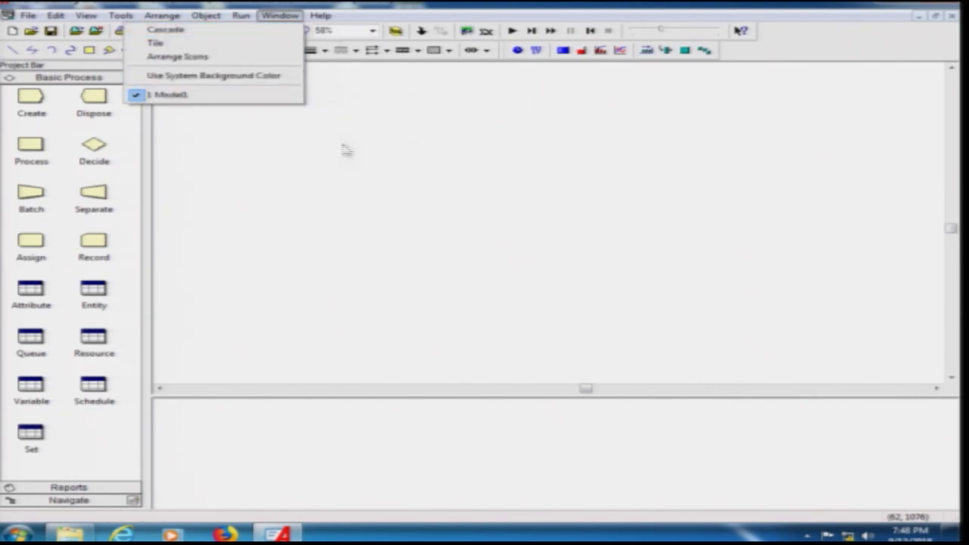
mouse_move(324, 19)
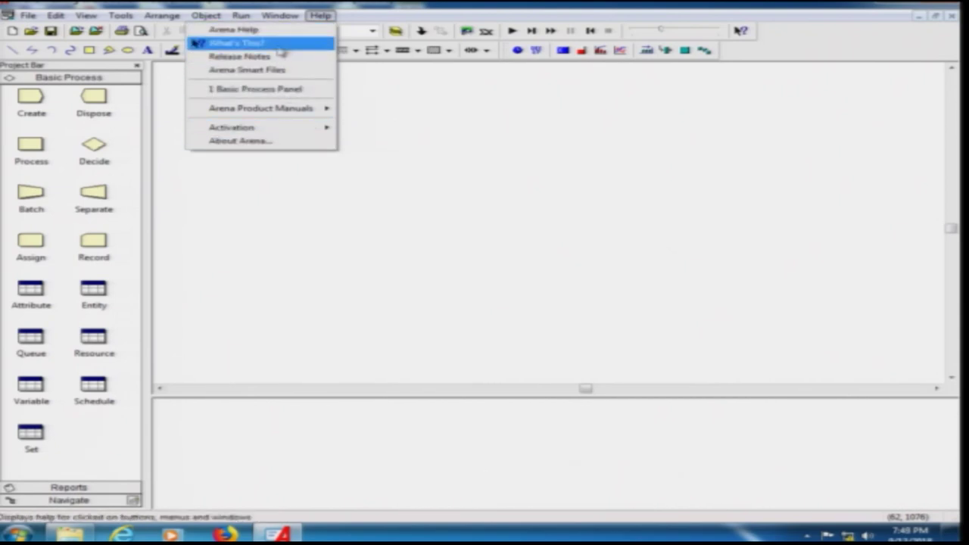
left_click(475, 5)
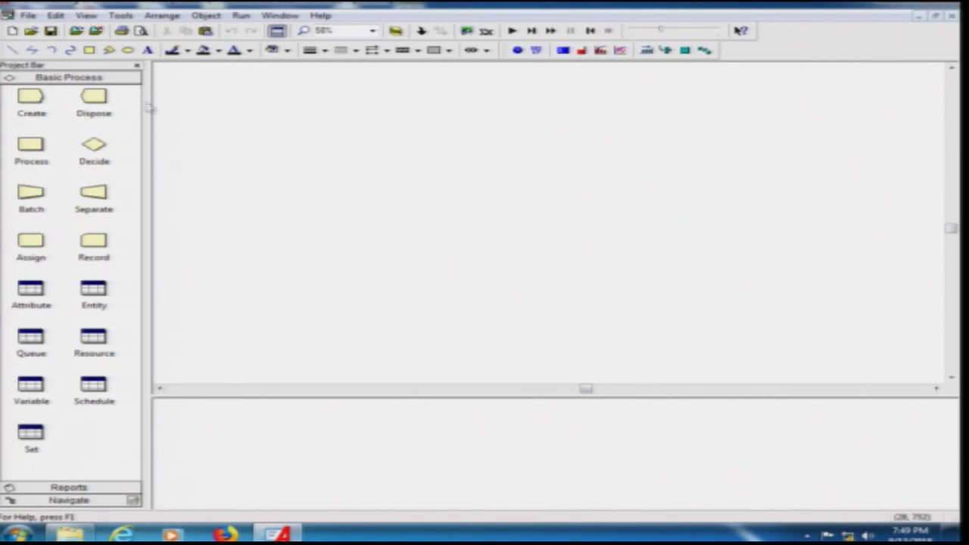
- Set the canvas zoom to 100%, then zoom in to 120%
left_click(32, 102)
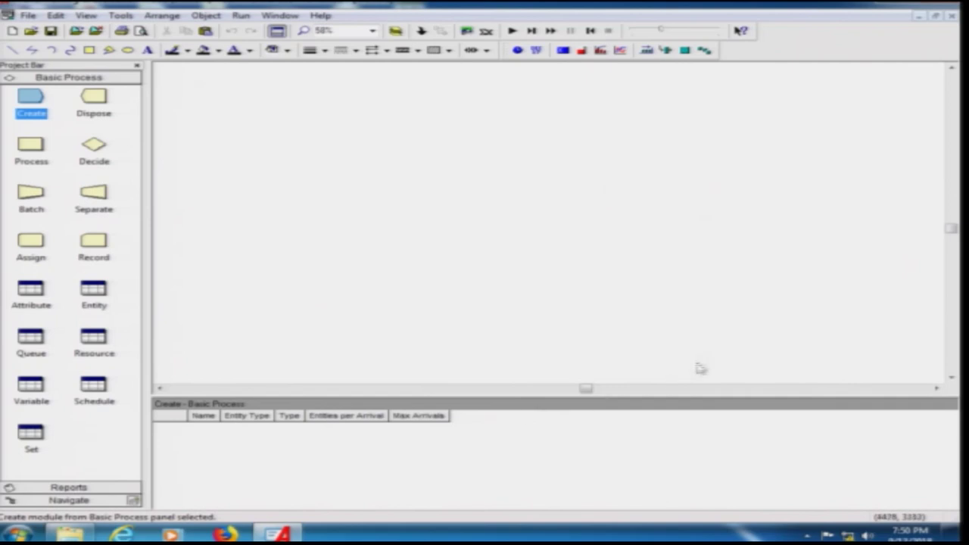
left_click(373, 31)
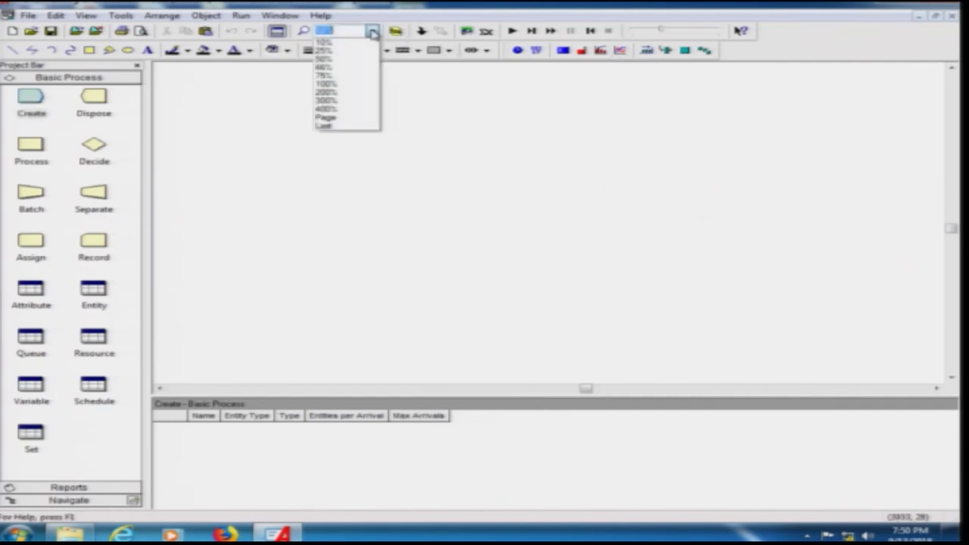
left_click(358, 88)
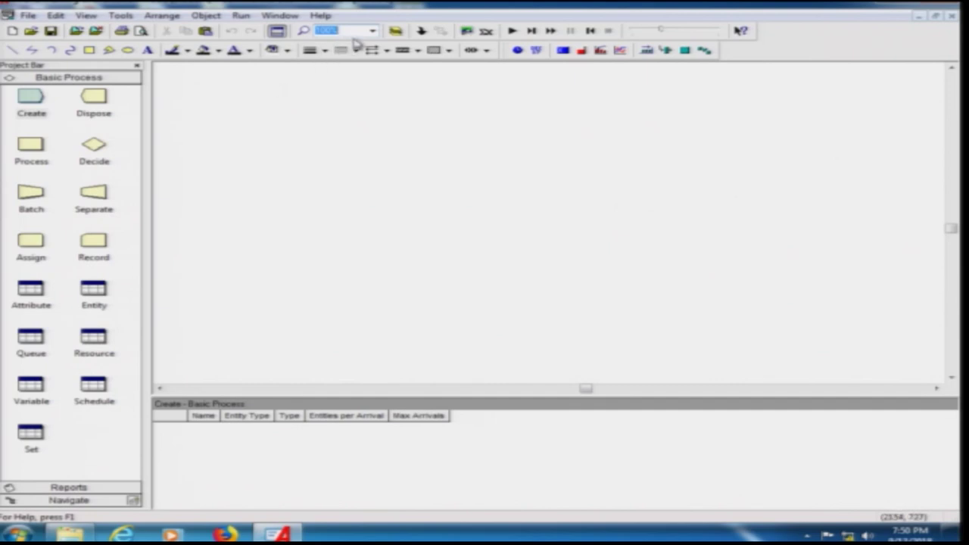
left_click(85, 15)
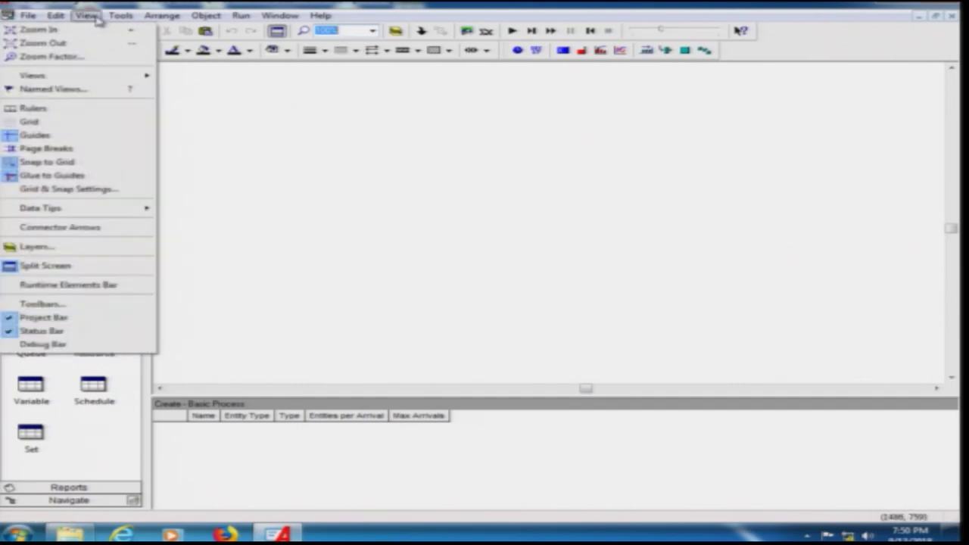
left_click(83, 32)
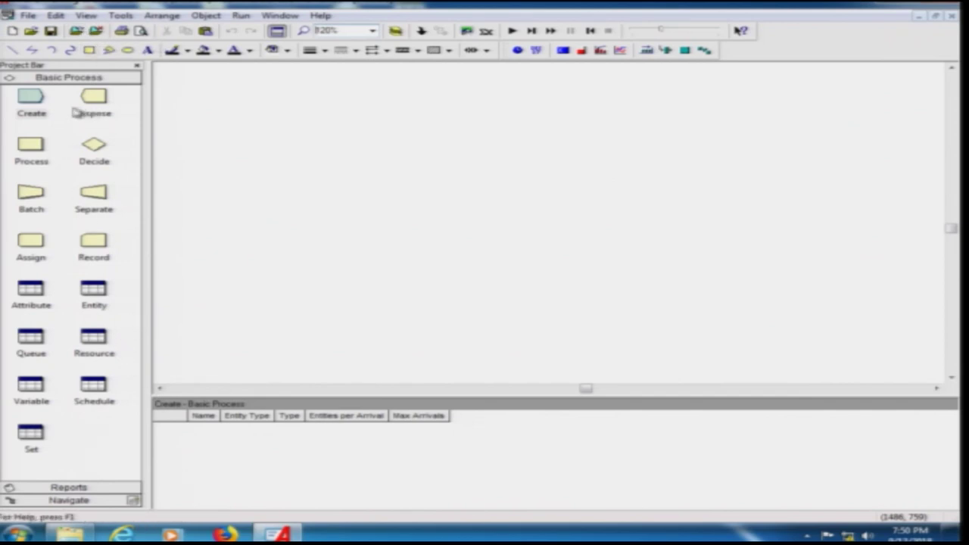
- Review the Create, Dispose, Process, Decide, Batch, Separate, Assign, Record and Attribute spreadsheets
left_click(35, 97)
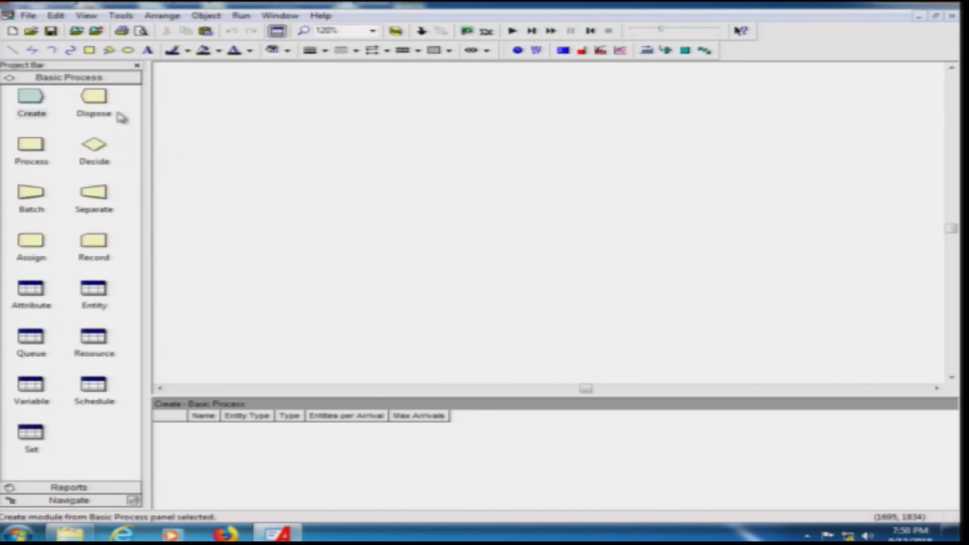
left_click(96, 98)
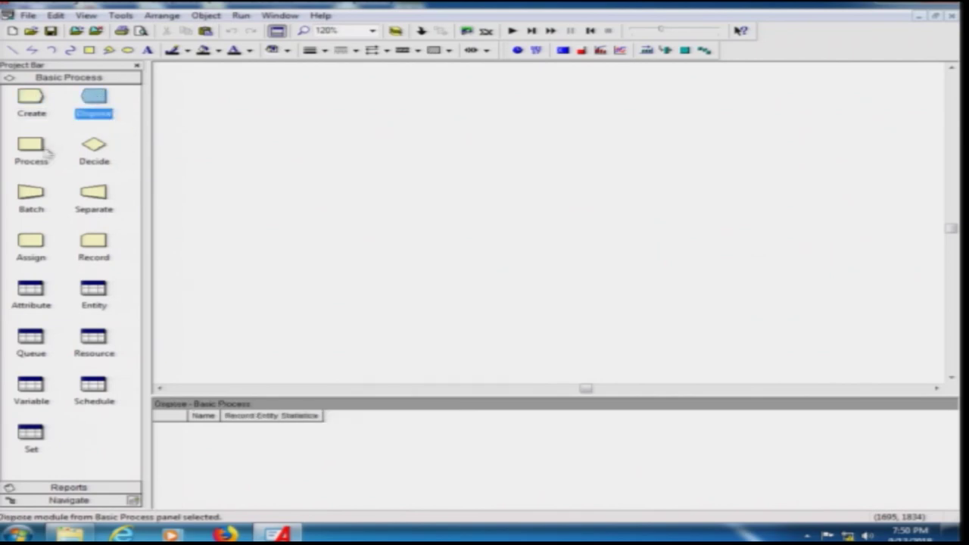
left_click(29, 146)
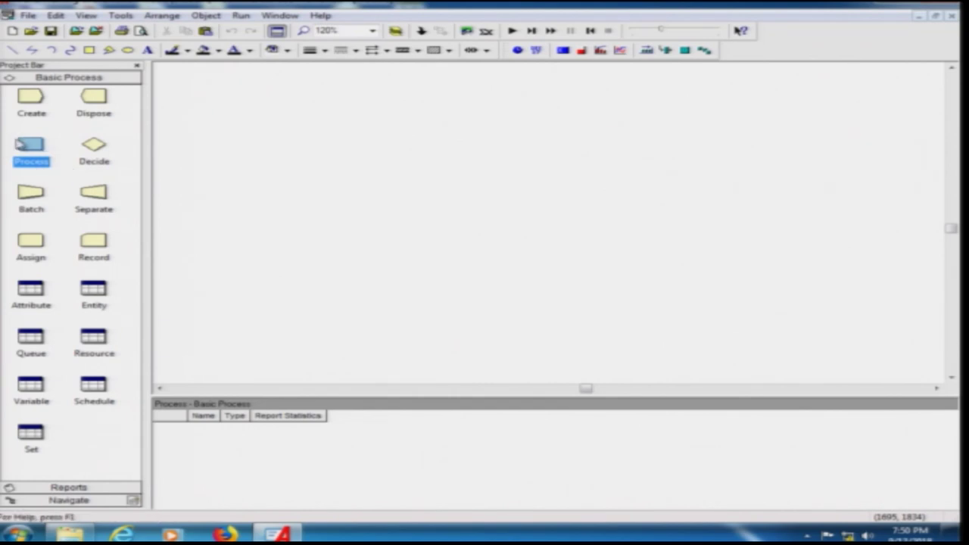
left_click(93, 148)
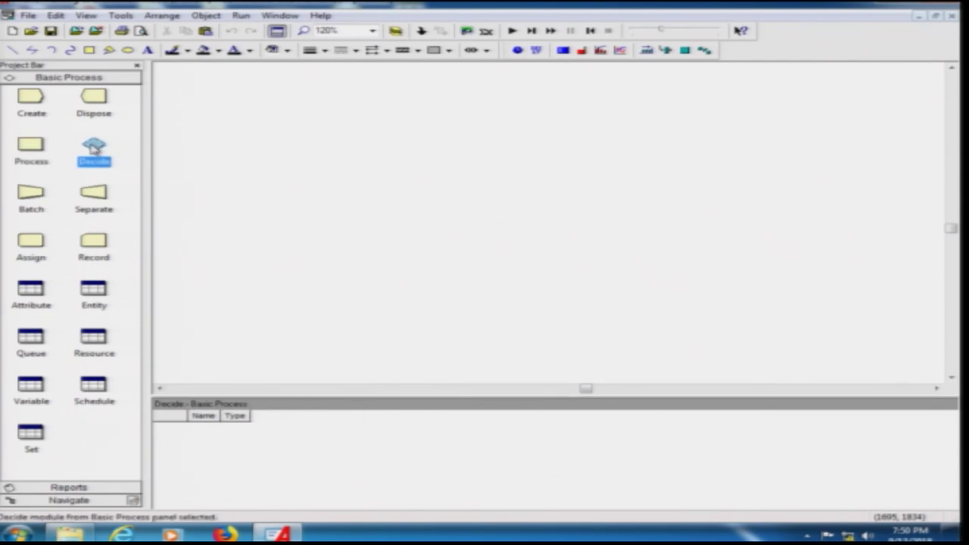
left_click(27, 193)
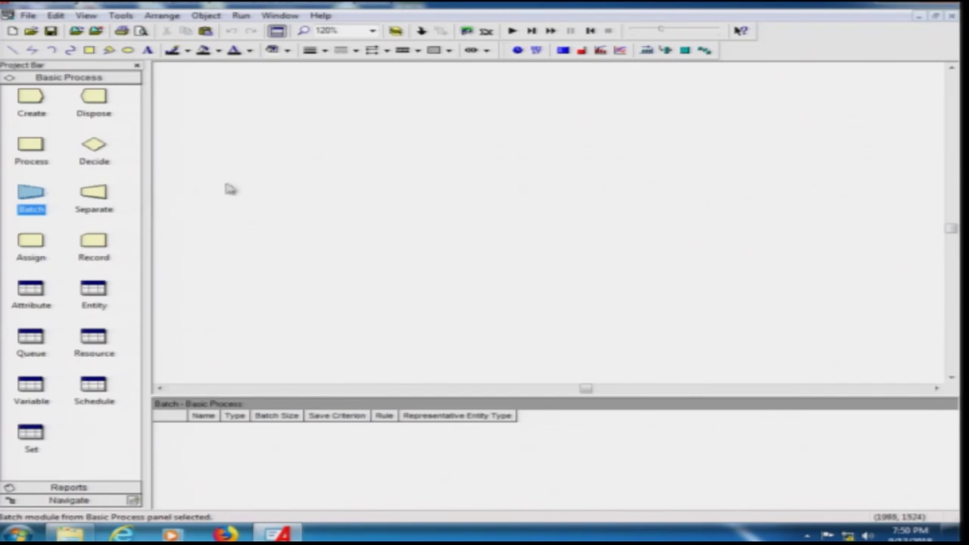
left_click(101, 195)
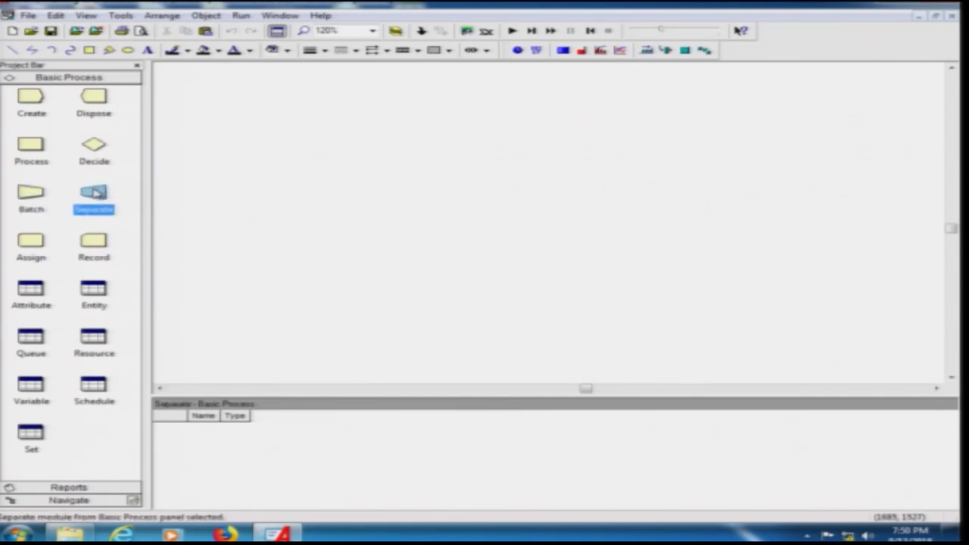
left_click(40, 245)
left_click(91, 244)
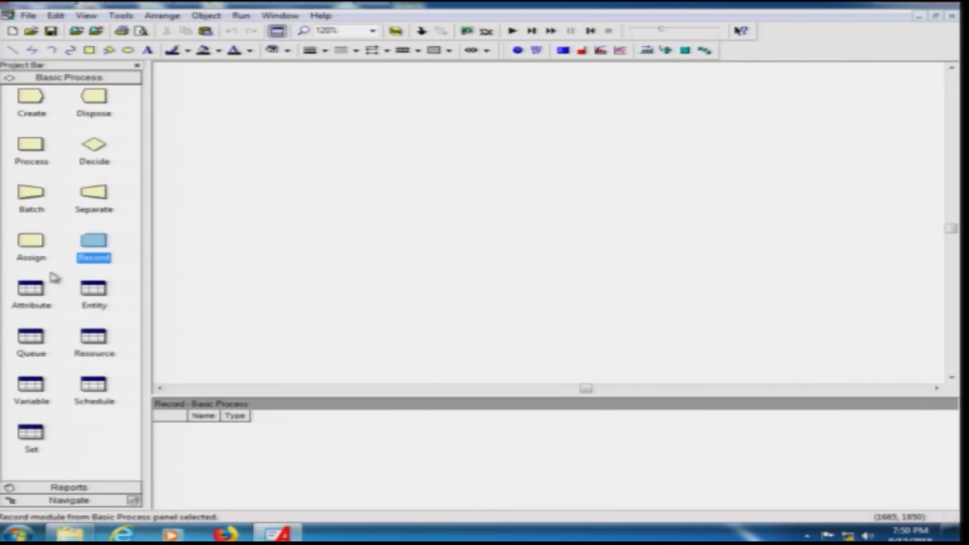
left_click(34, 291)
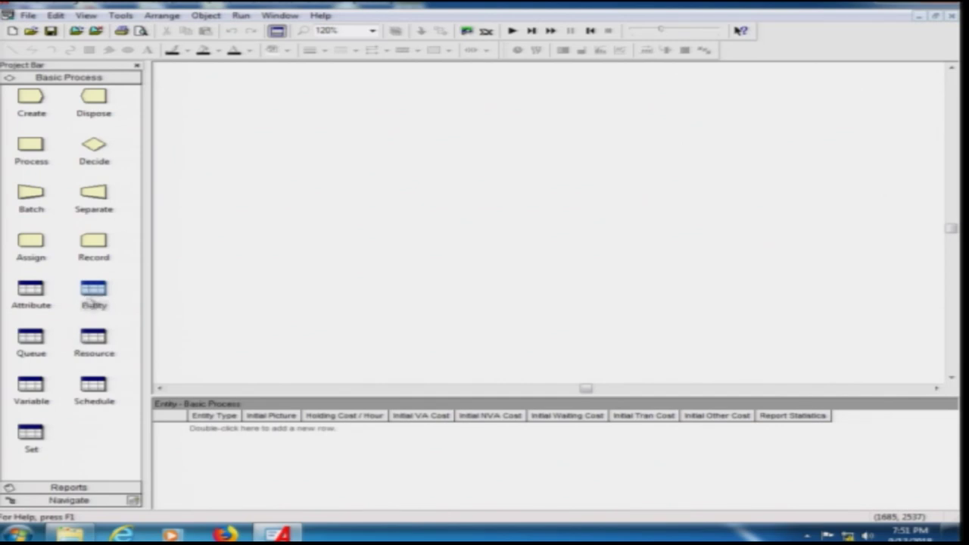
- Review the Queue, Resource, Variable, Schedule and Set tables, then the Reports and Navigate panels
left_click(31, 338)
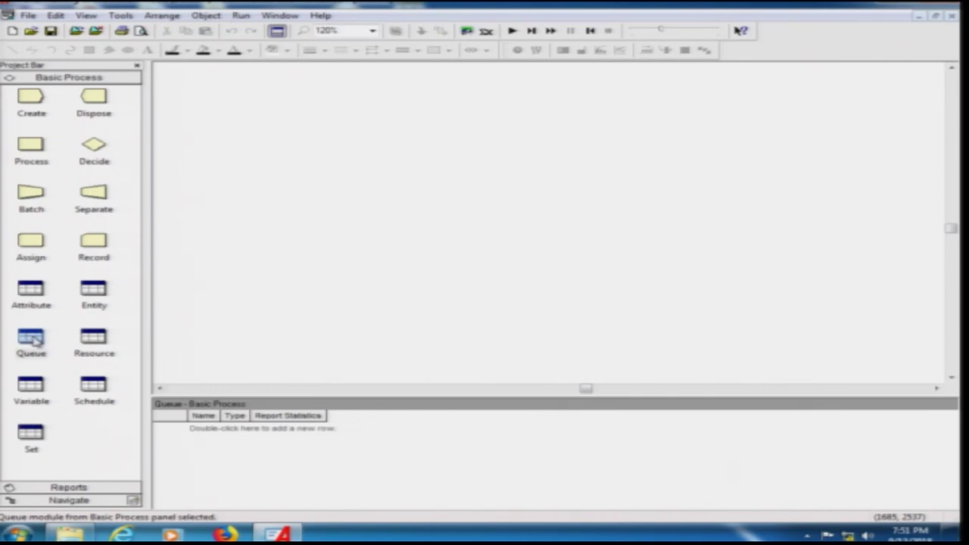
left_click(90, 338)
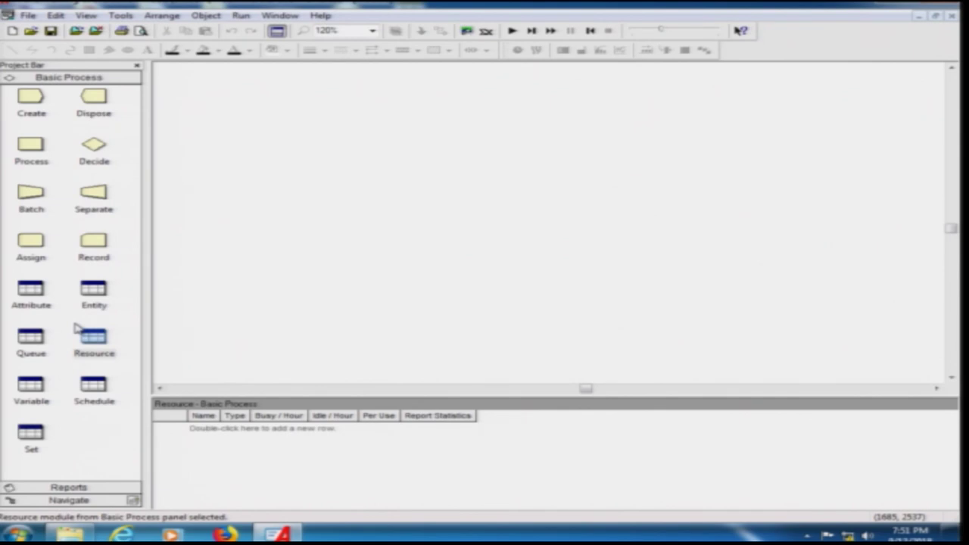
left_click(40, 388)
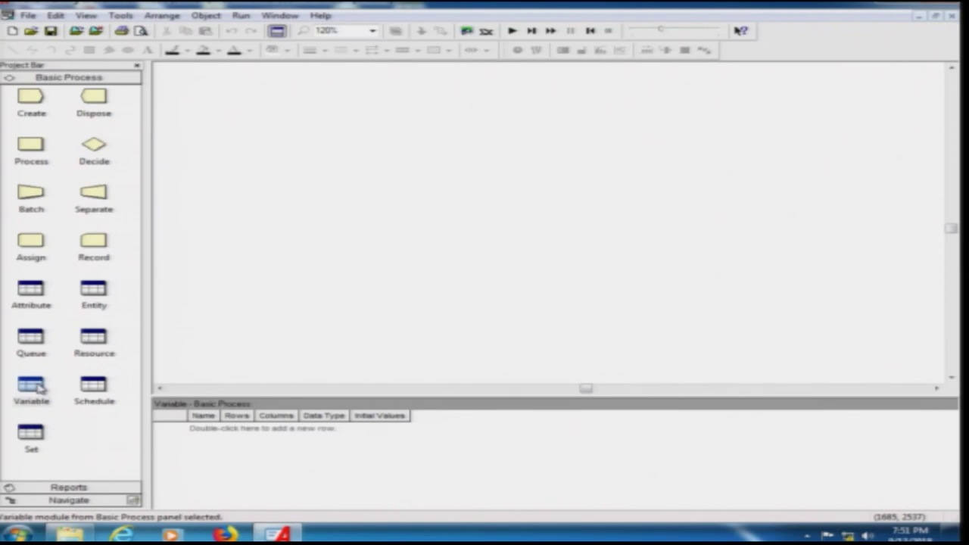
left_click(89, 387)
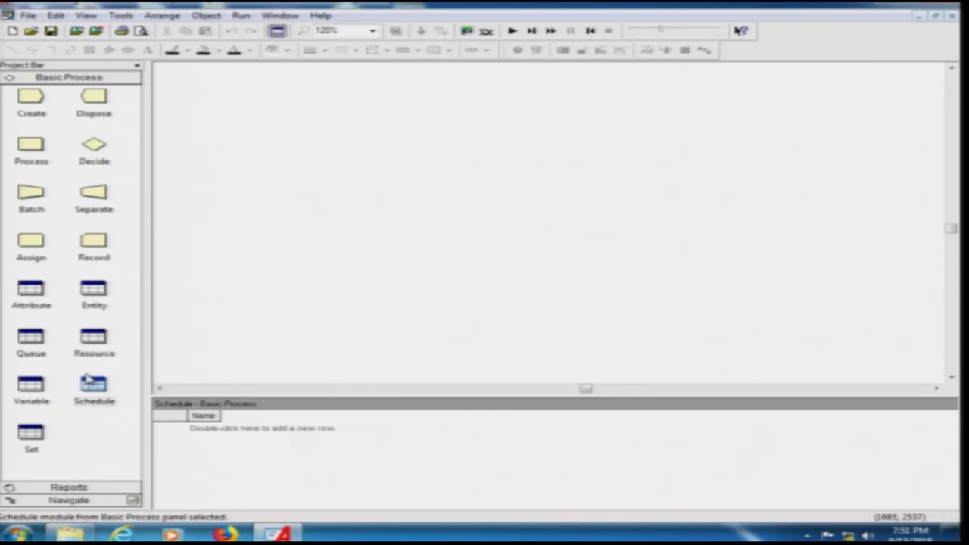
left_click(43, 443)
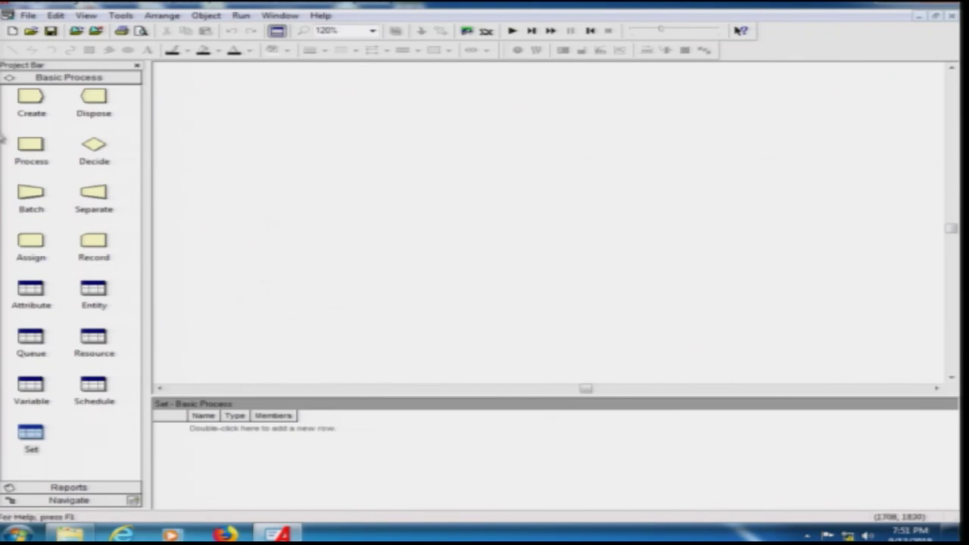
left_click(92, 488)
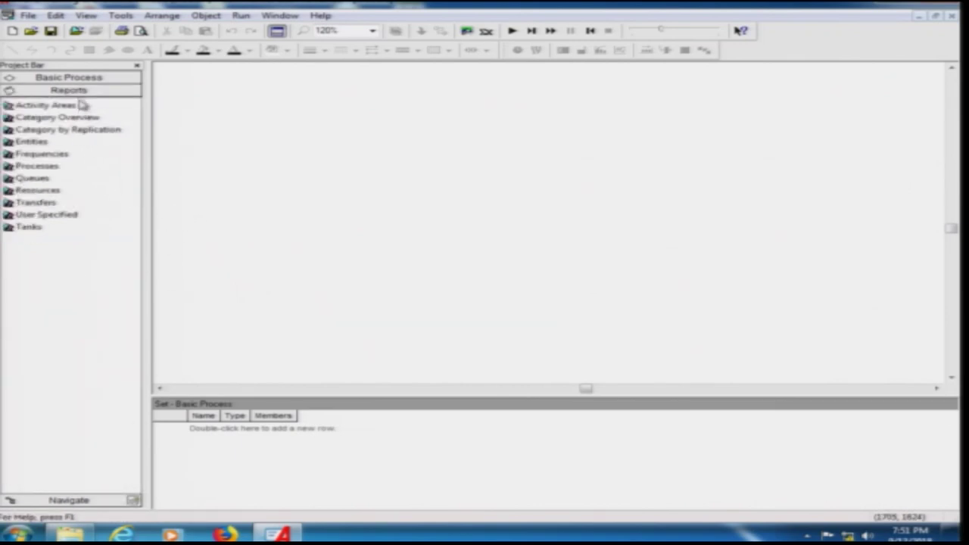
left_click(72, 501)
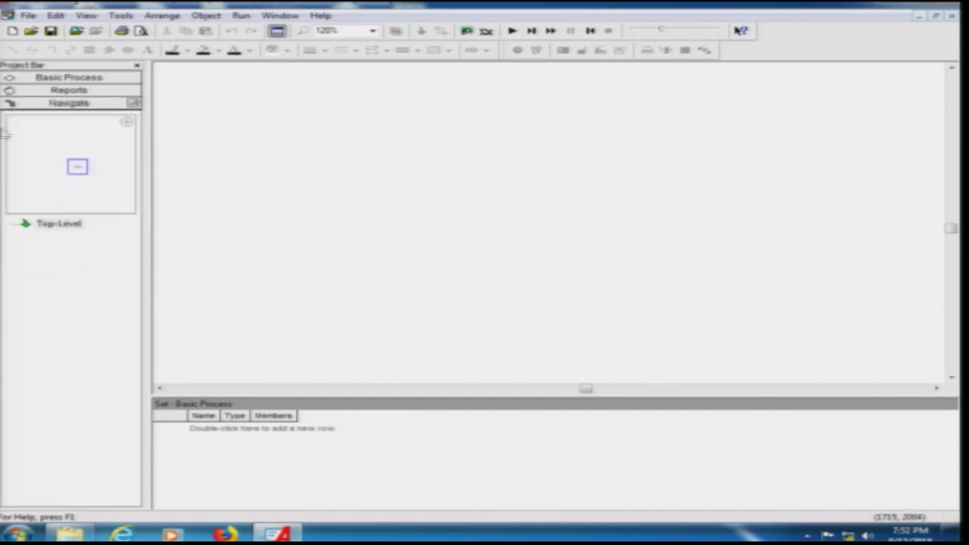
- Bring back the Basic Process module shapes and set the canvas zoom to 100%
left_click(72, 79)
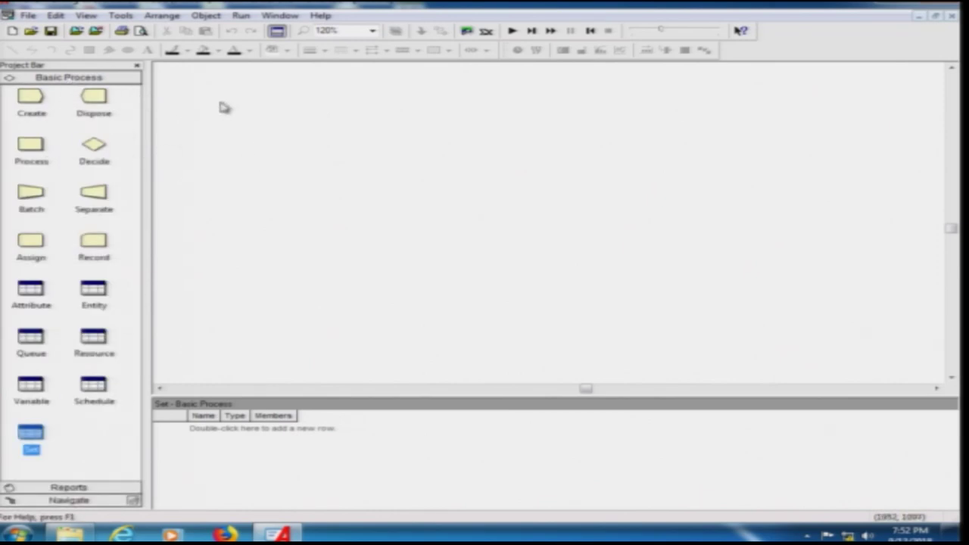
left_click(372, 31)
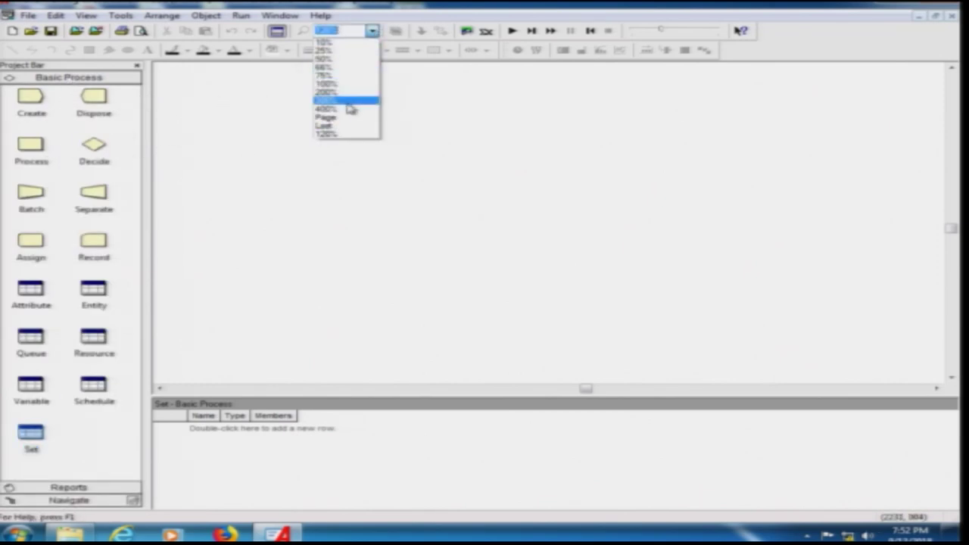
left_click(348, 84)
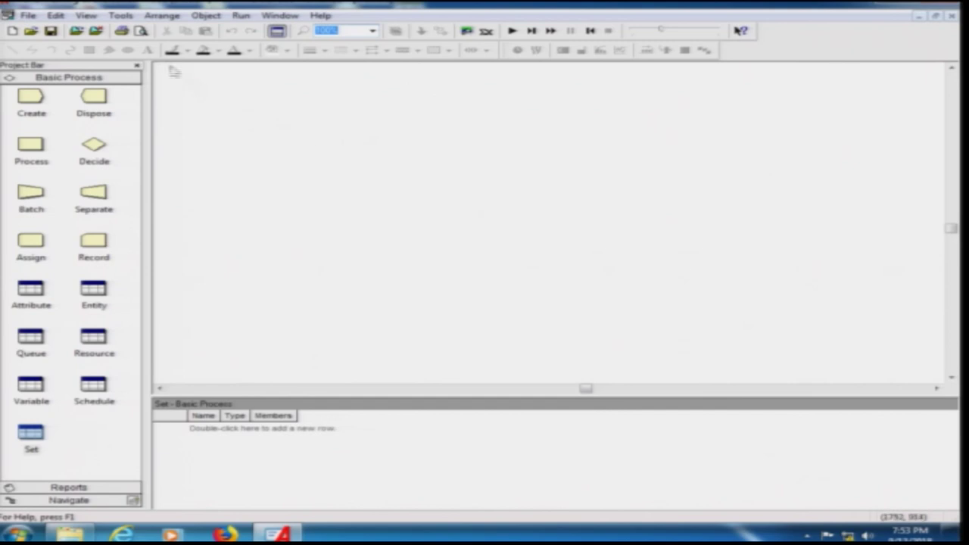
- Turn the canvas grid on and off again, then show rulers along the canvas edges
left_click(56, 15)
mouse_move(85, 16)
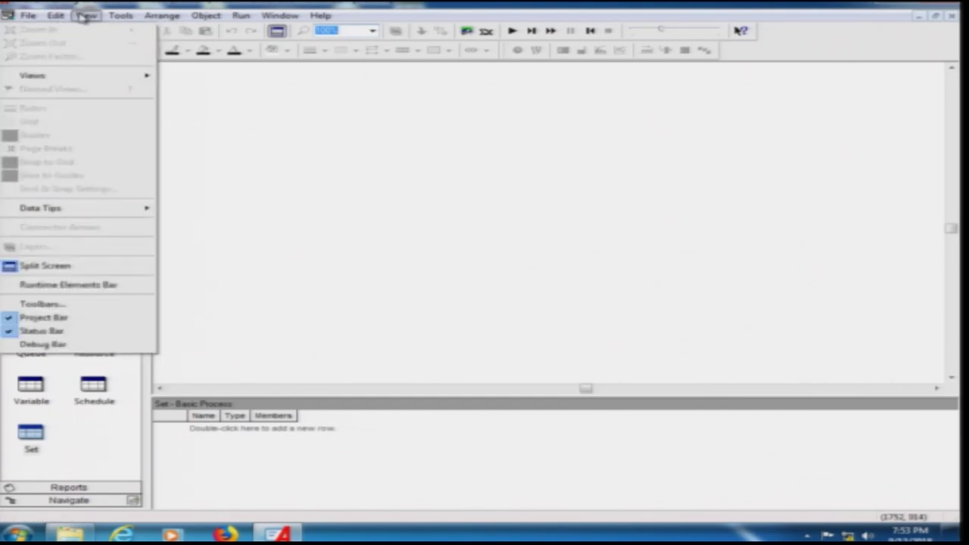
left_click(121, 15)
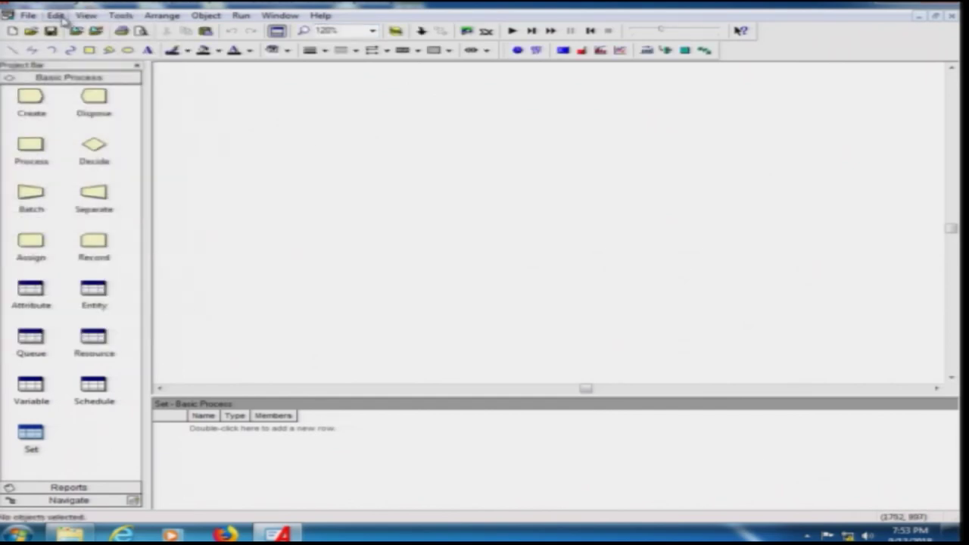
left_click(61, 17)
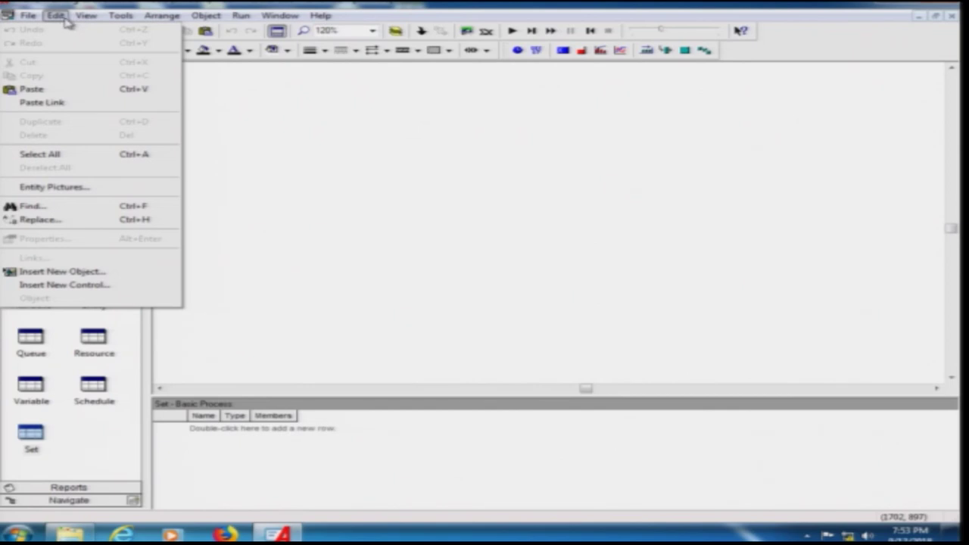
mouse_move(86, 17)
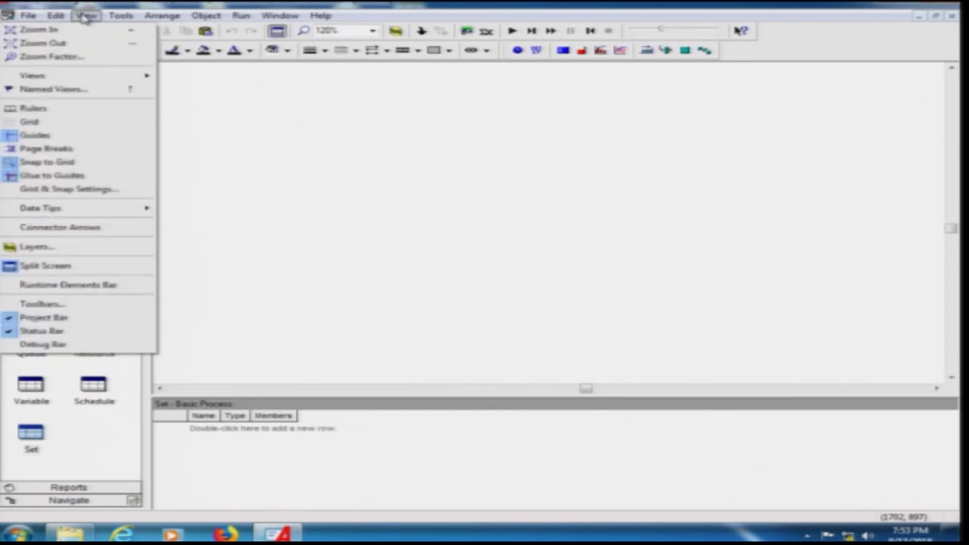
left_click(94, 122)
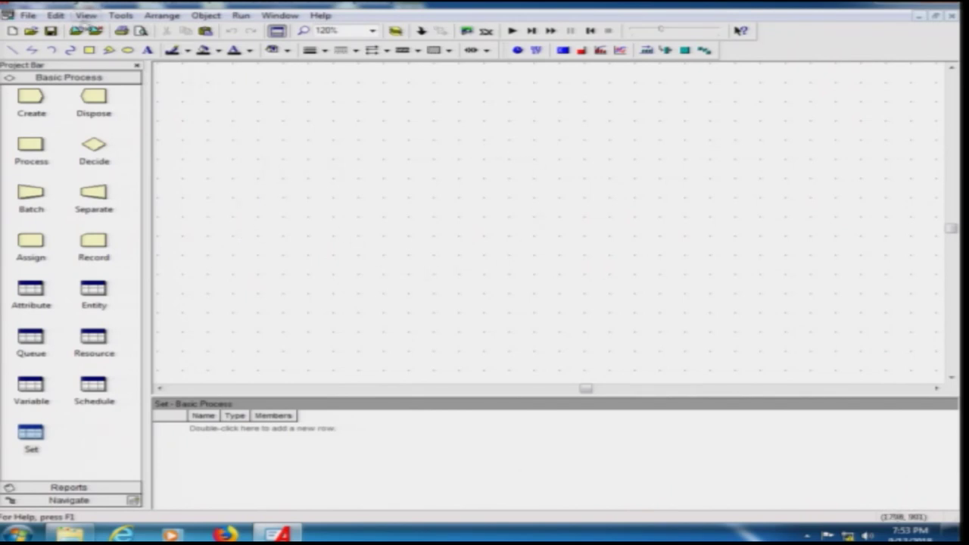
left_click(87, 16)
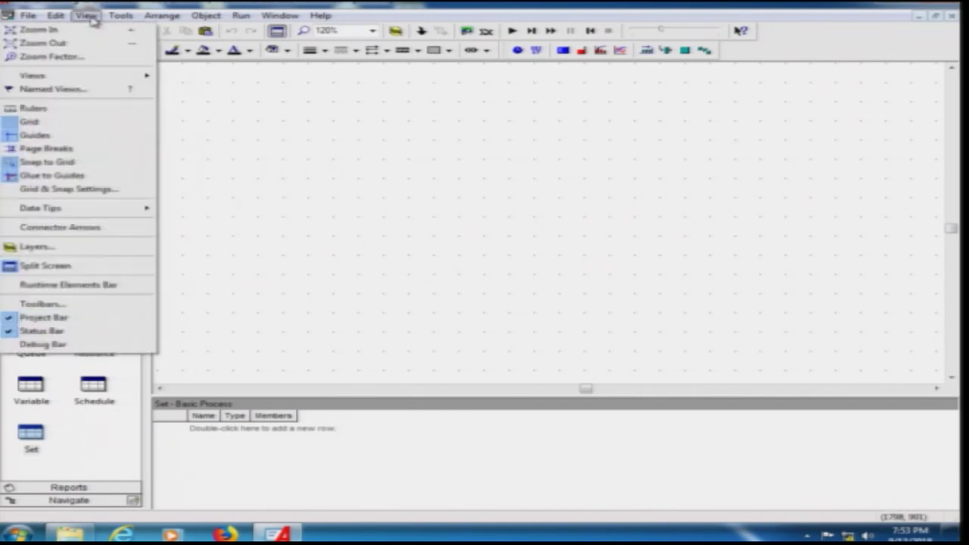
left_click(34, 125)
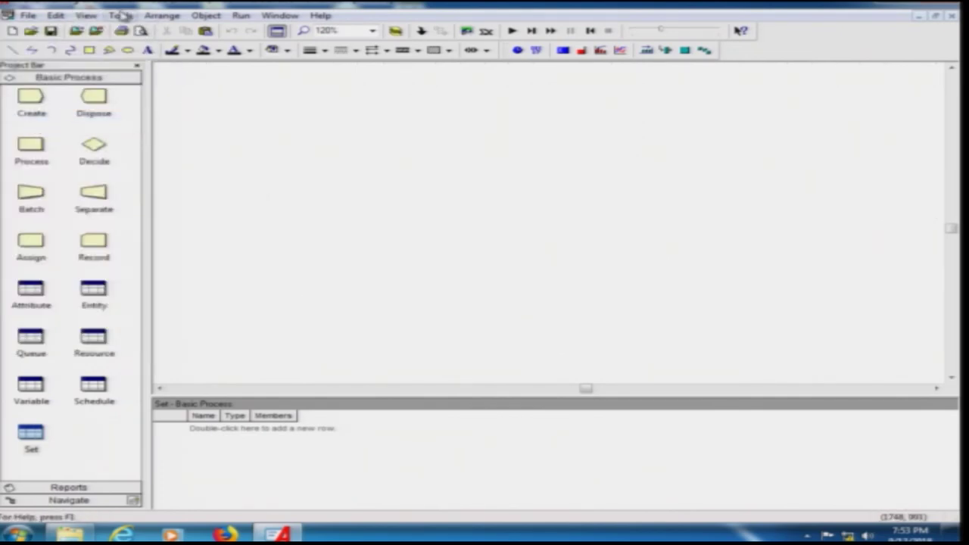
left_click(86, 16)
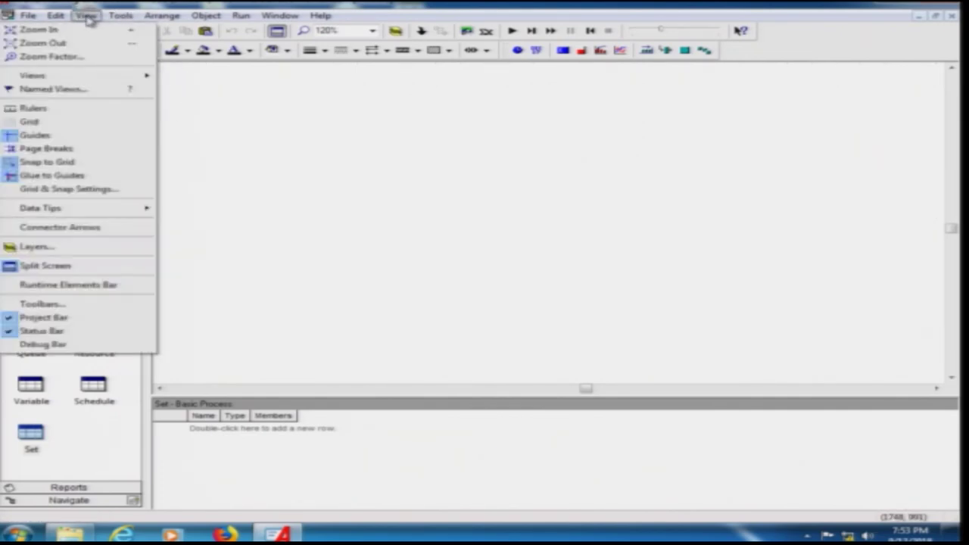
left_click(53, 111)
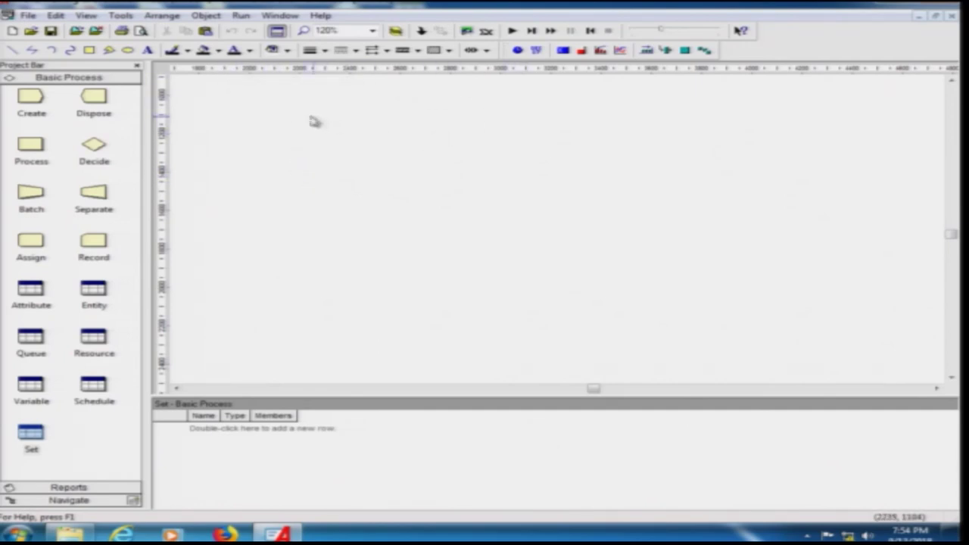
left_click(85, 15)
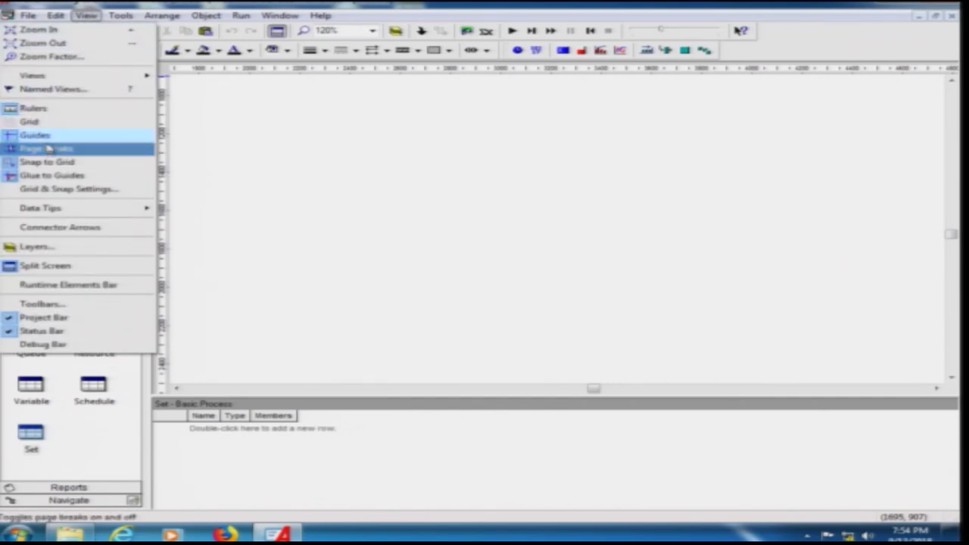
left_click(30, 109)
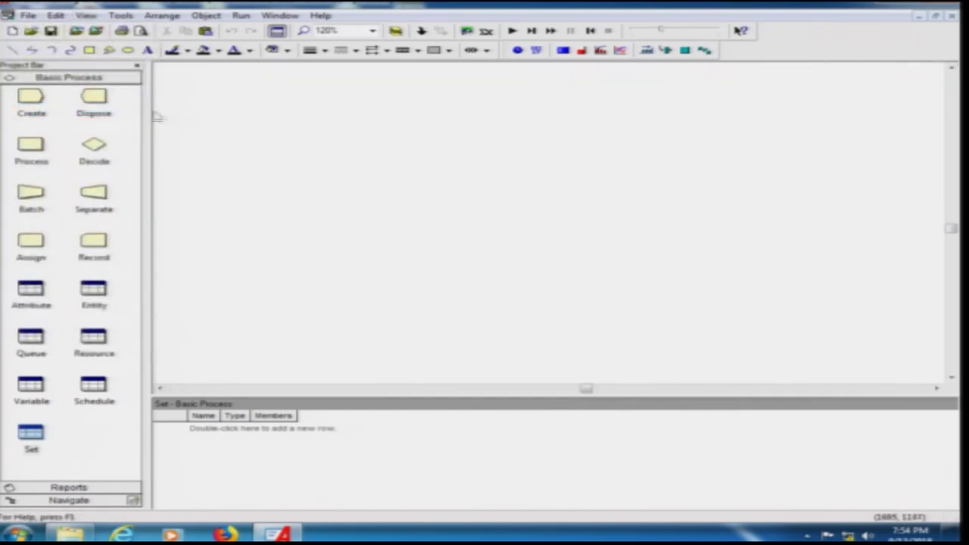
left_click(121, 15)
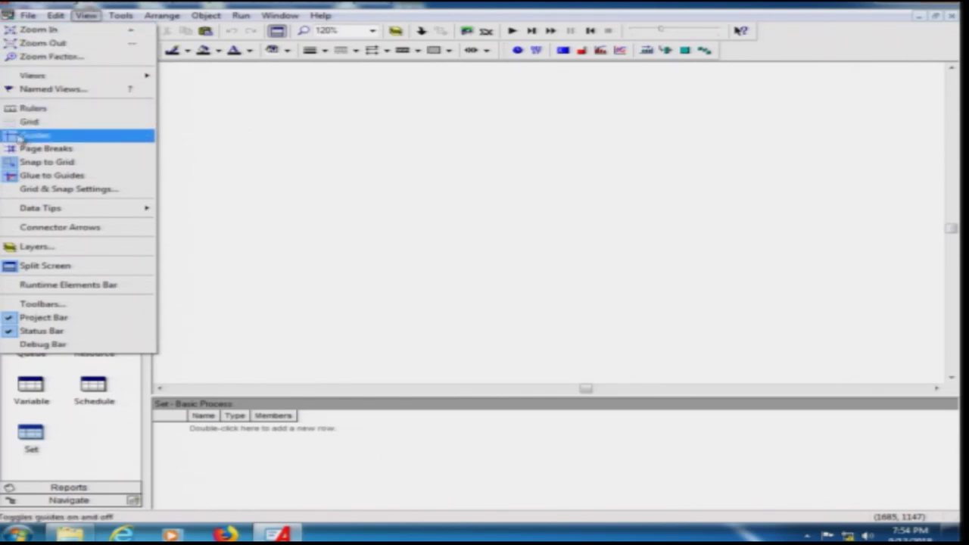
left_click(29, 136)
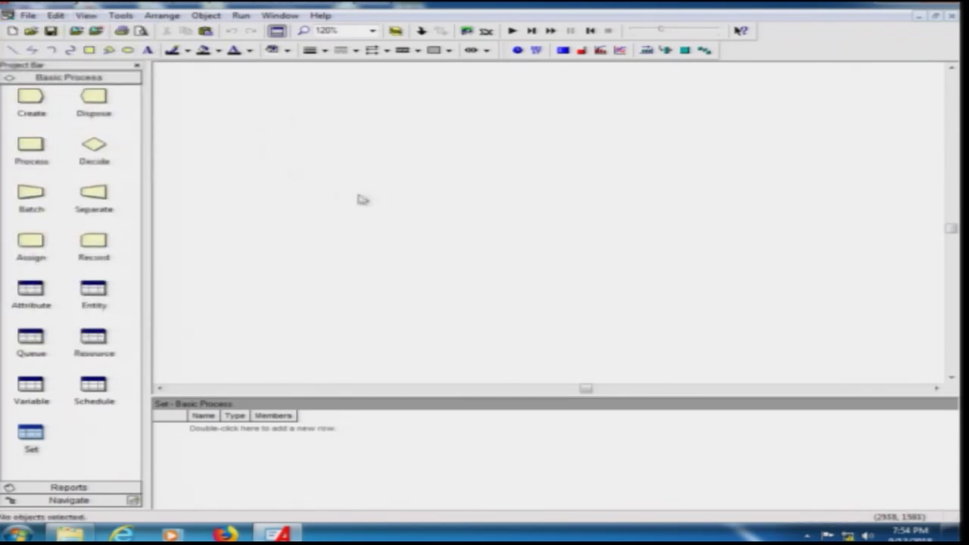
left_click(121, 16)
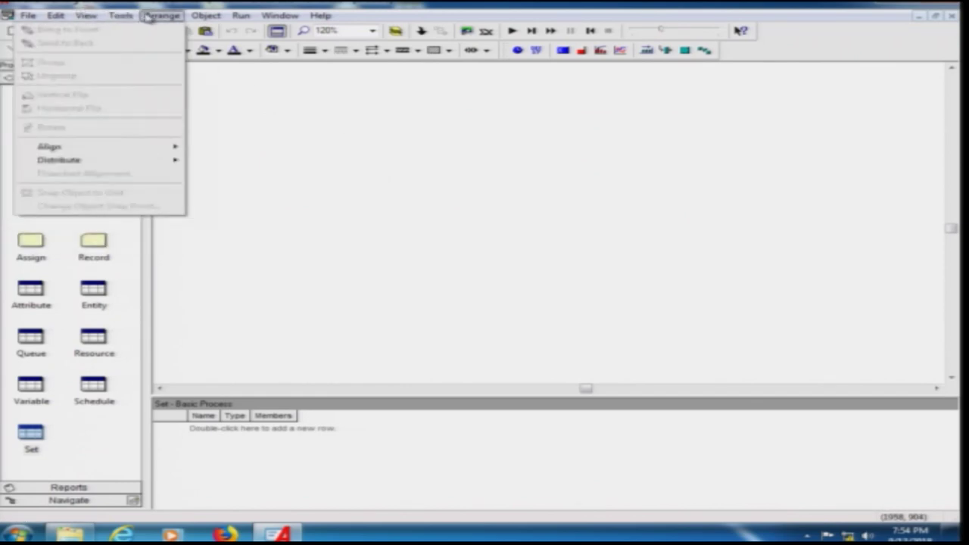
mouse_move(86, 15)
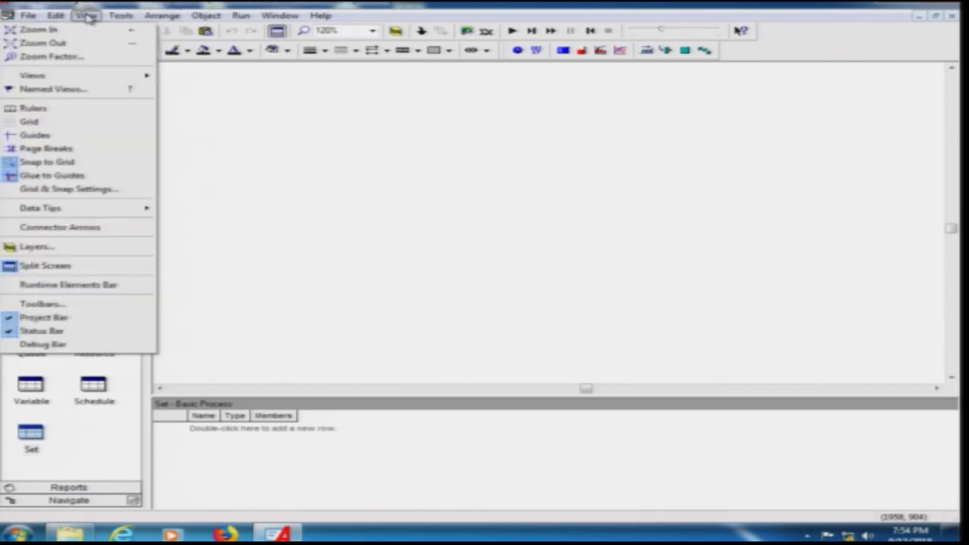
left_click(67, 124)
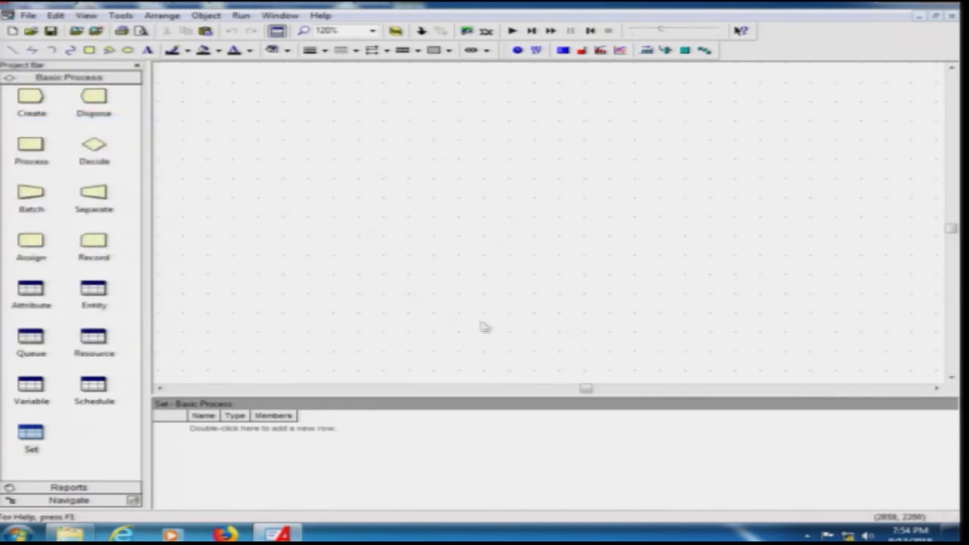
left_click(55, 15)
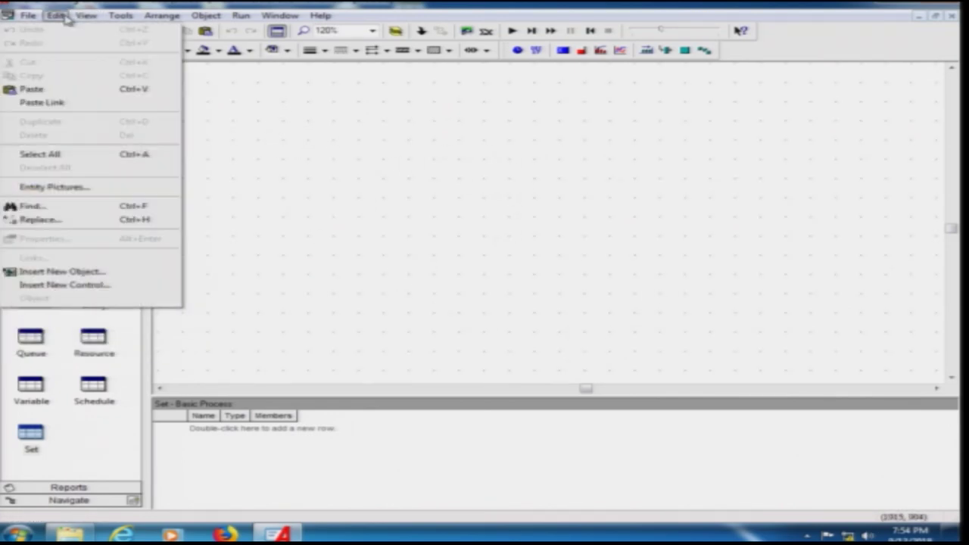
mouse_move(86, 15)
left_click(47, 125)
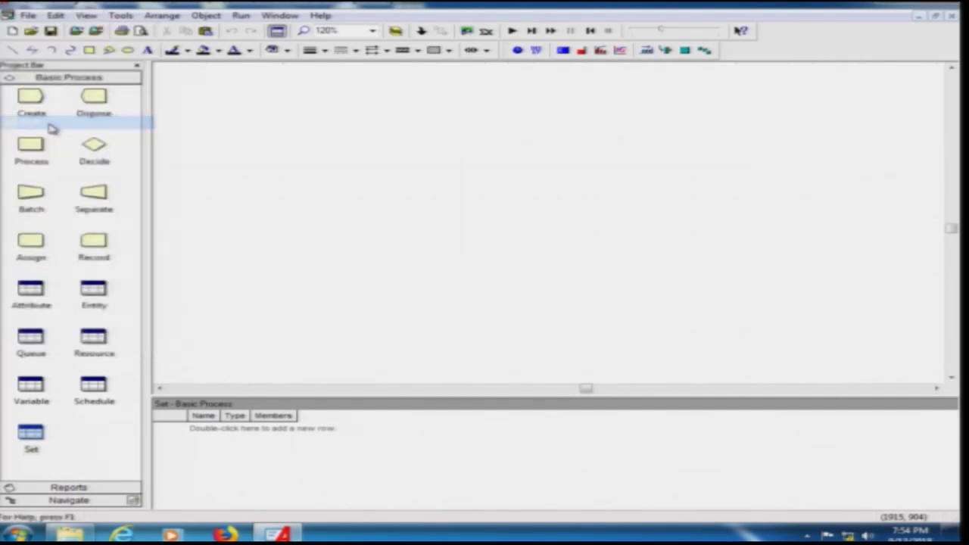
left_click(120, 15)
mouse_move(86, 15)
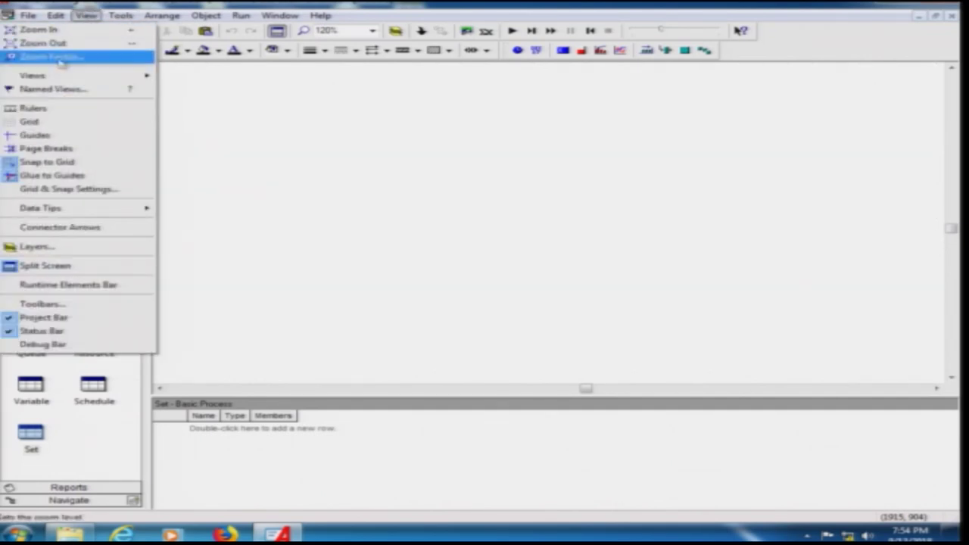
left_click(30, 123)
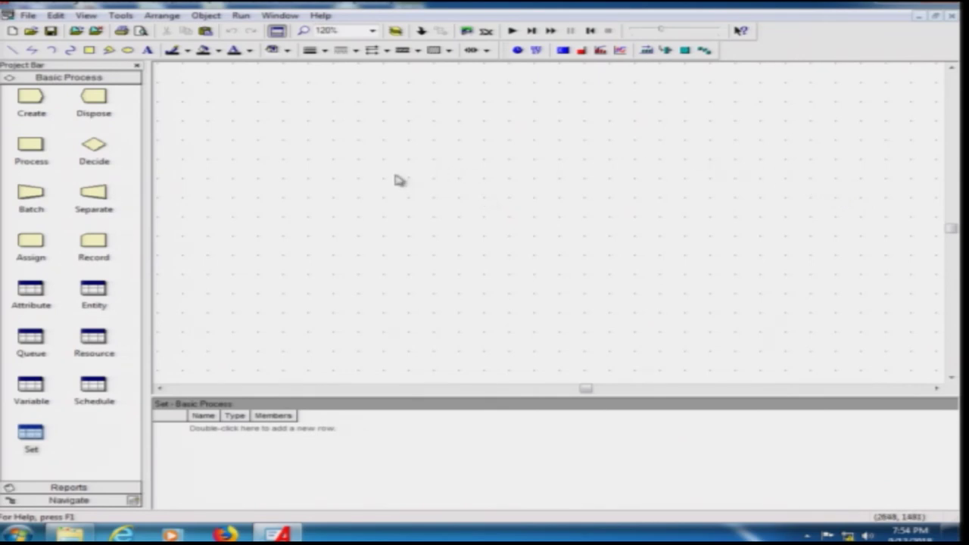
left_click(86, 15)
left_click(58, 124)
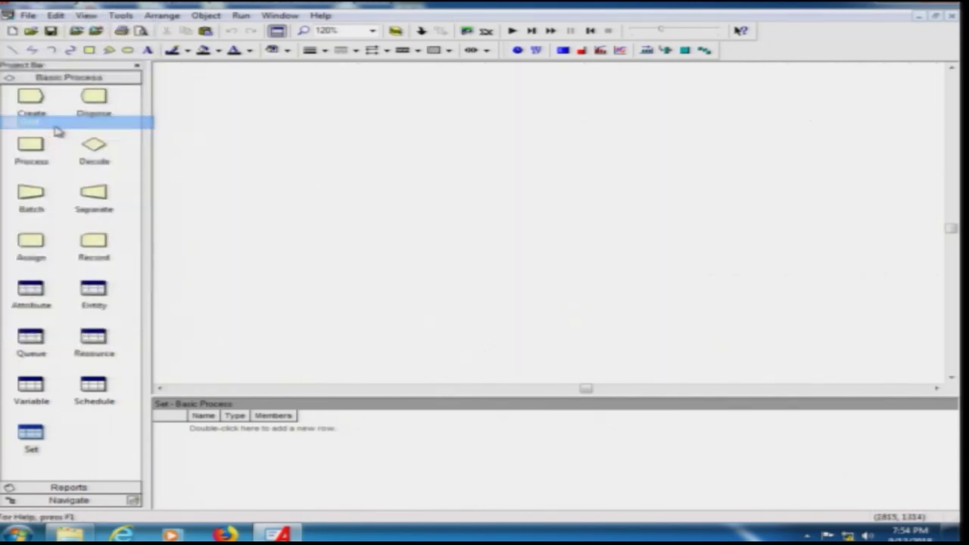
left_click(85, 15)
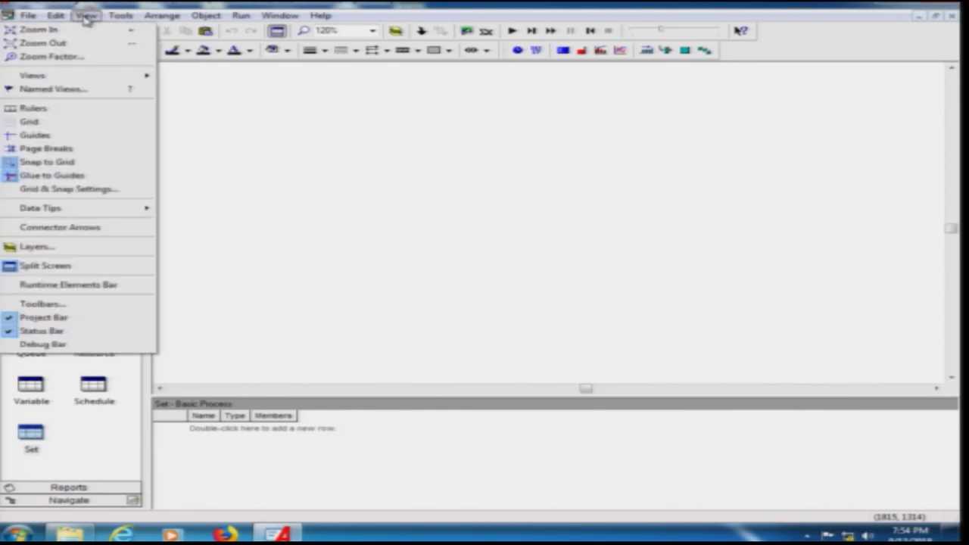
left_click(34, 107)
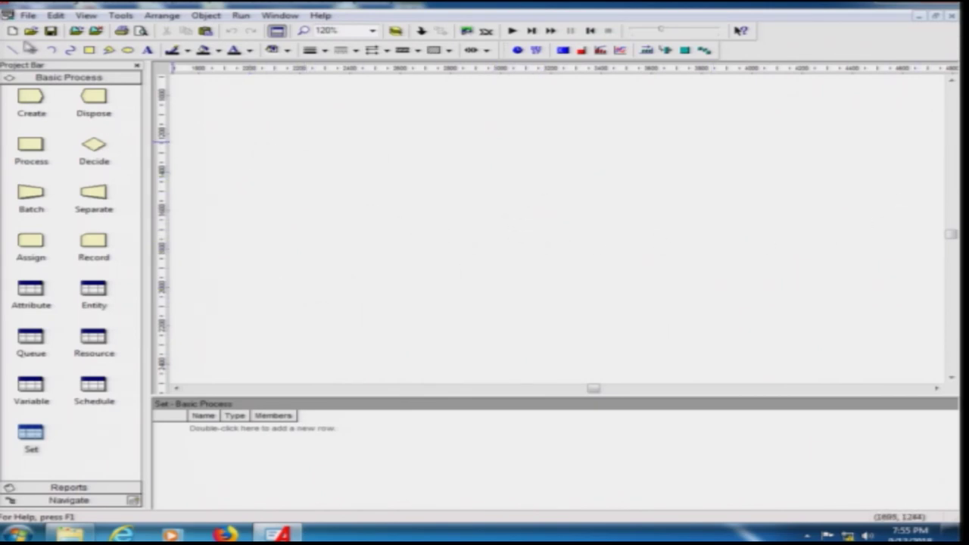
- Hide the rulers around the canvas
left_click(55, 15)
mouse_move(86, 15)
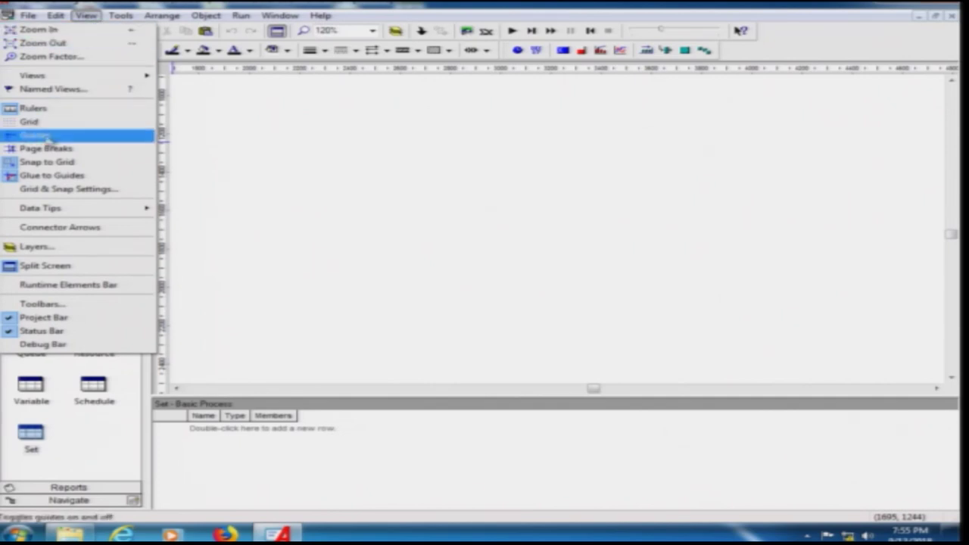
left_click(56, 111)
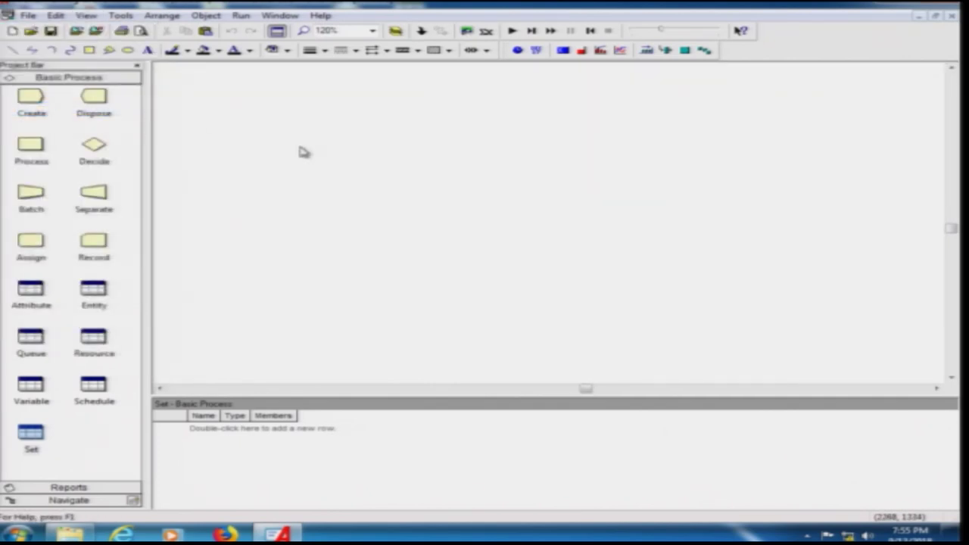
- Browse the Edit, Arrange, View and Object menus, then select the Create module
left_click(60, 18)
mouse_move(85, 22)
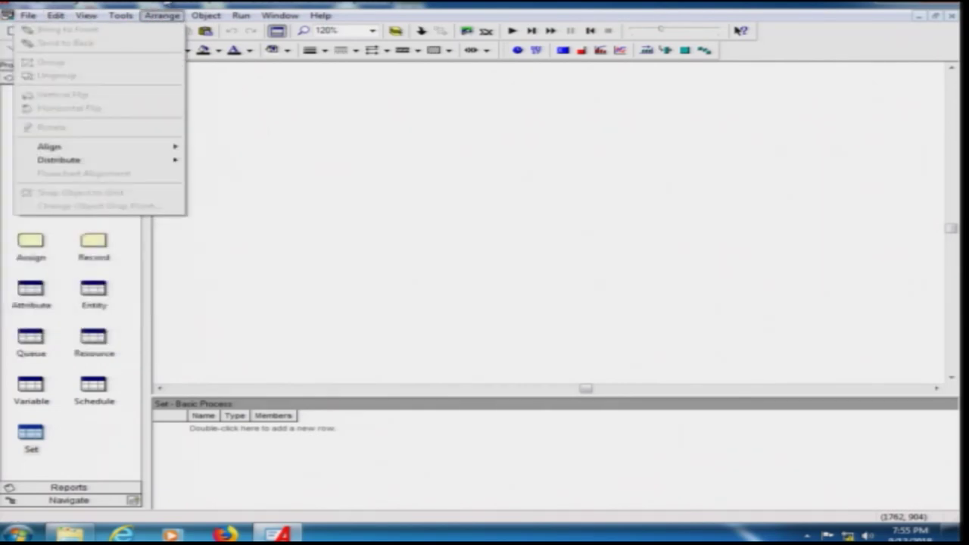
left_click(171, 4)
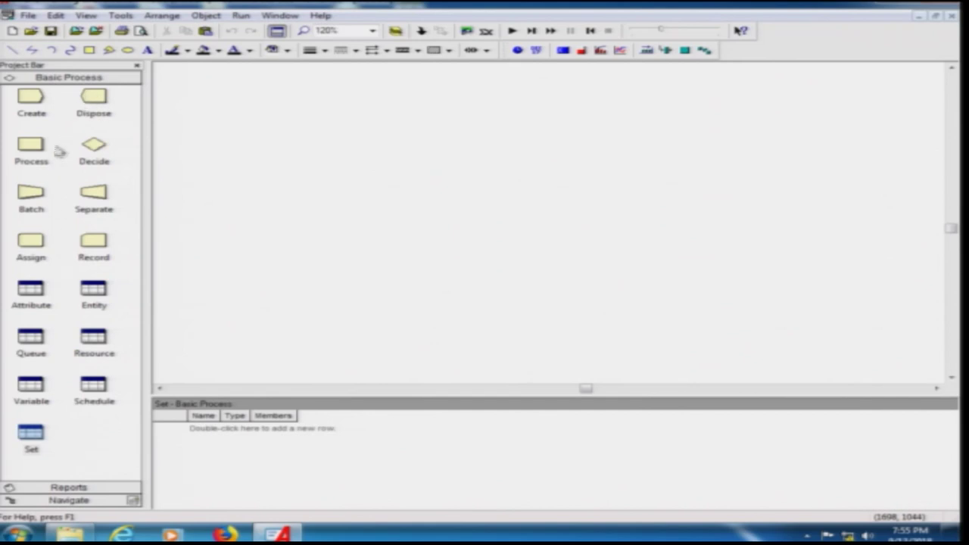
left_click(86, 15)
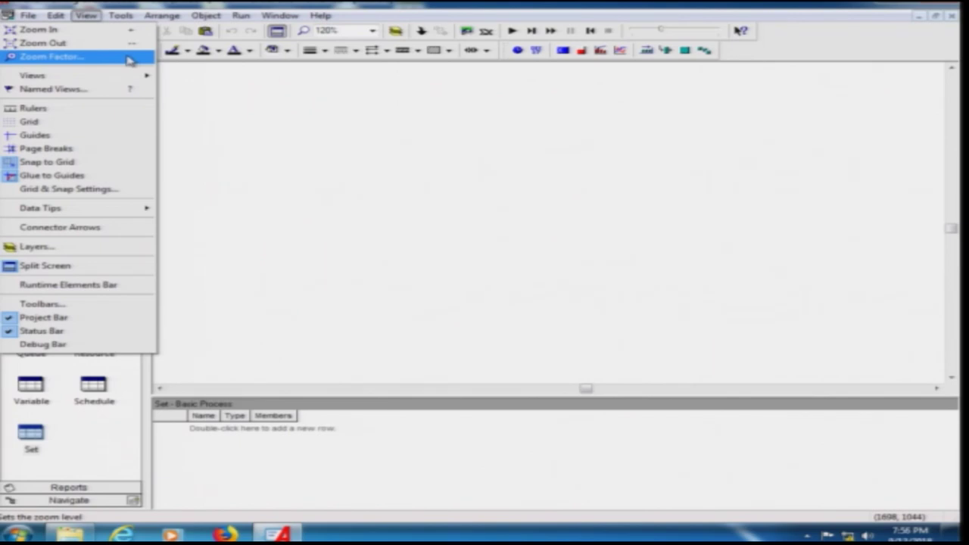
mouse_move(60, 15)
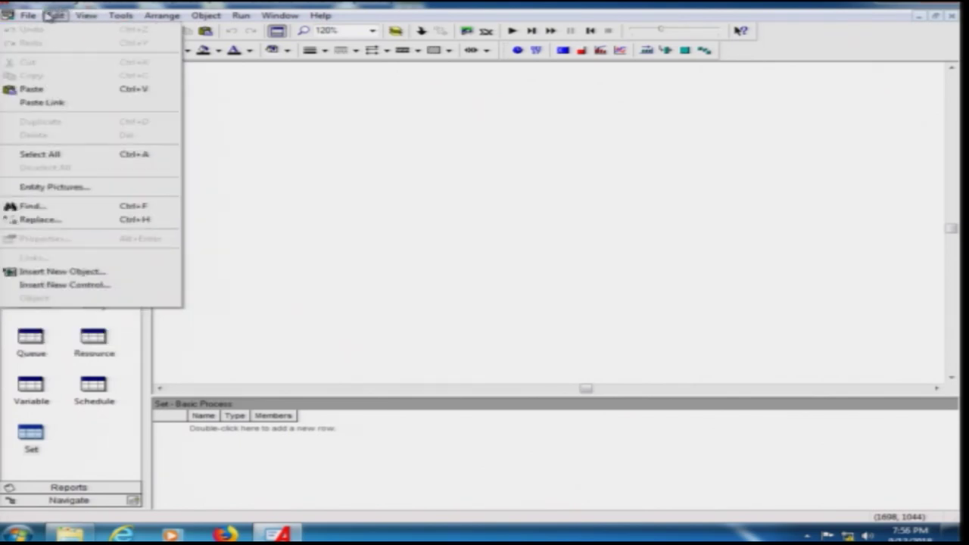
mouse_move(112, 16)
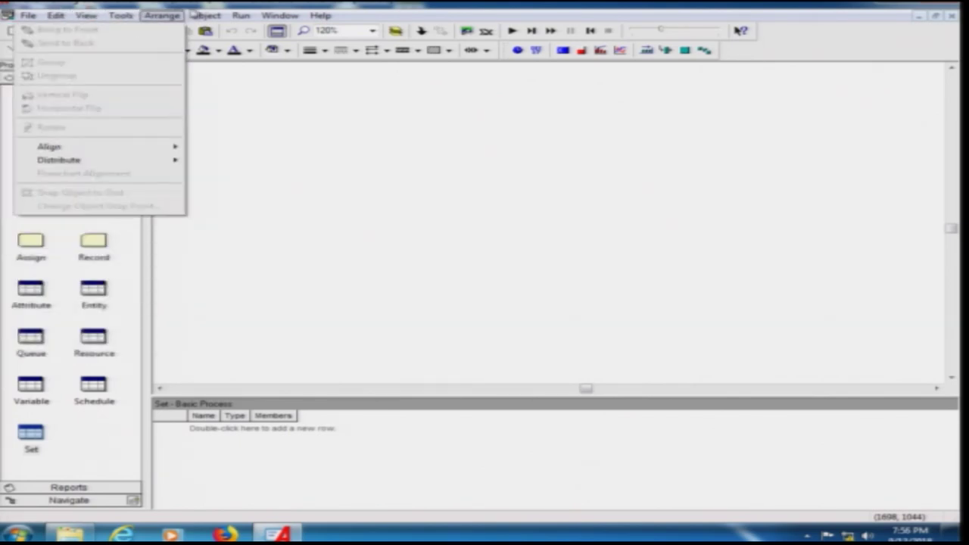
mouse_move(216, 16)
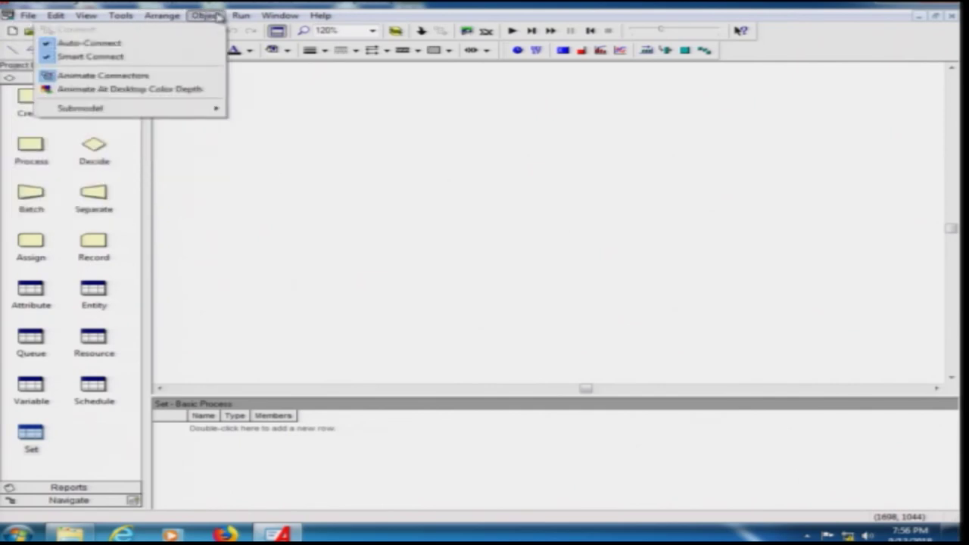
left_click(245, 199)
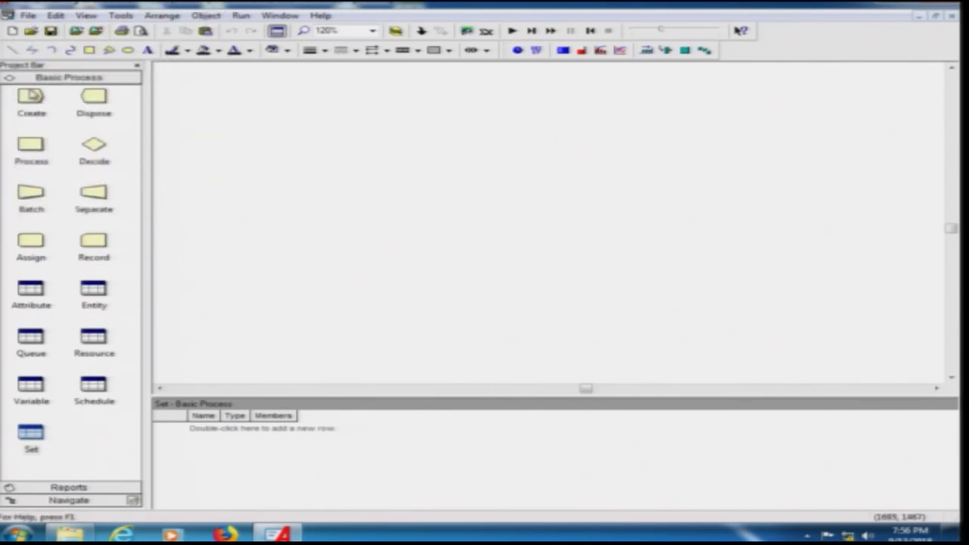
left_click(39, 100)
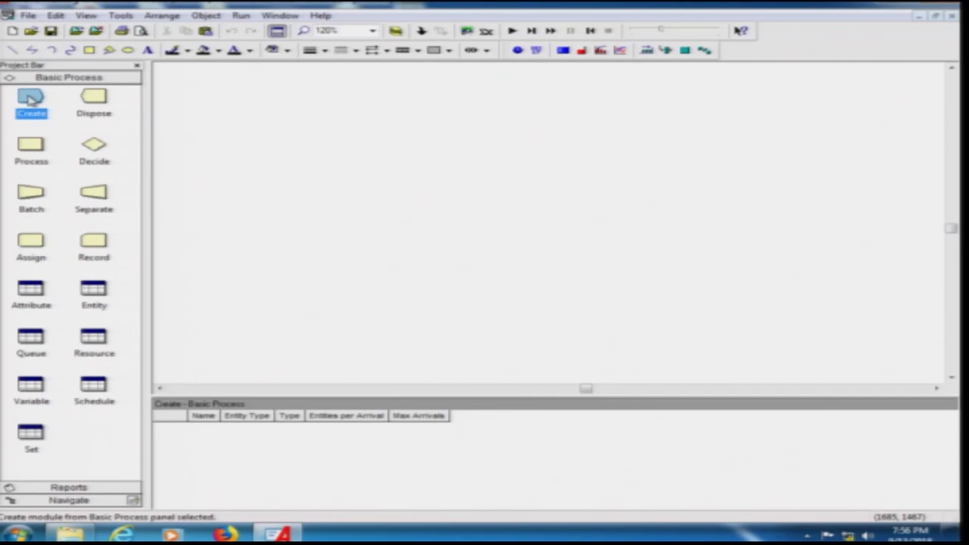
- Place a Create module near the top-left of the canvas
left_click_drag(34, 103, 240, 158)
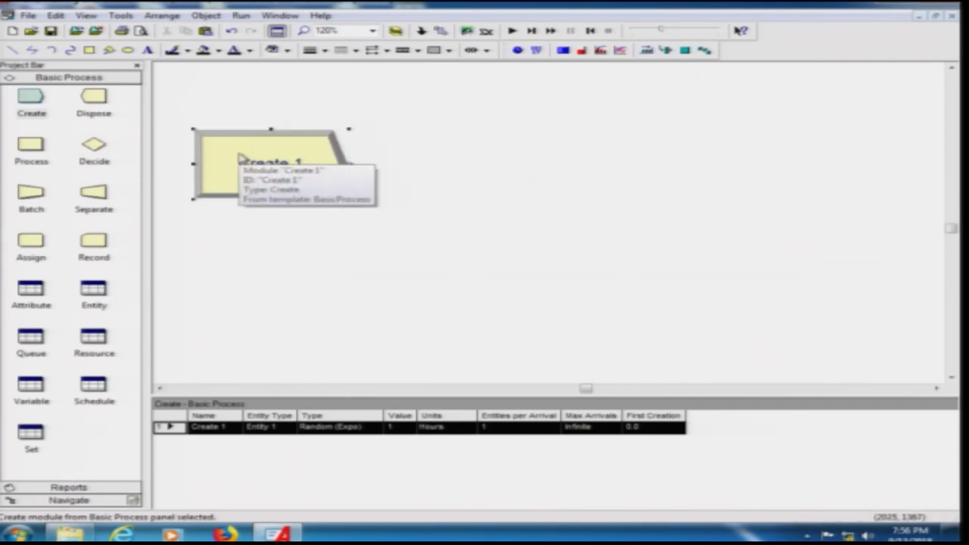
left_click(373, 31)
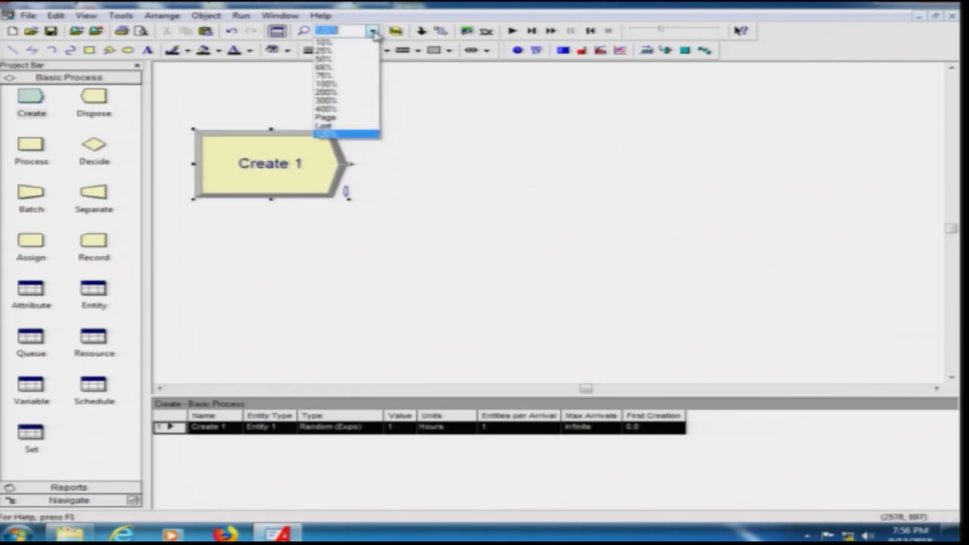
- Choose 100% from the zoom list to show the flowchart at full size
left_click(325, 83)
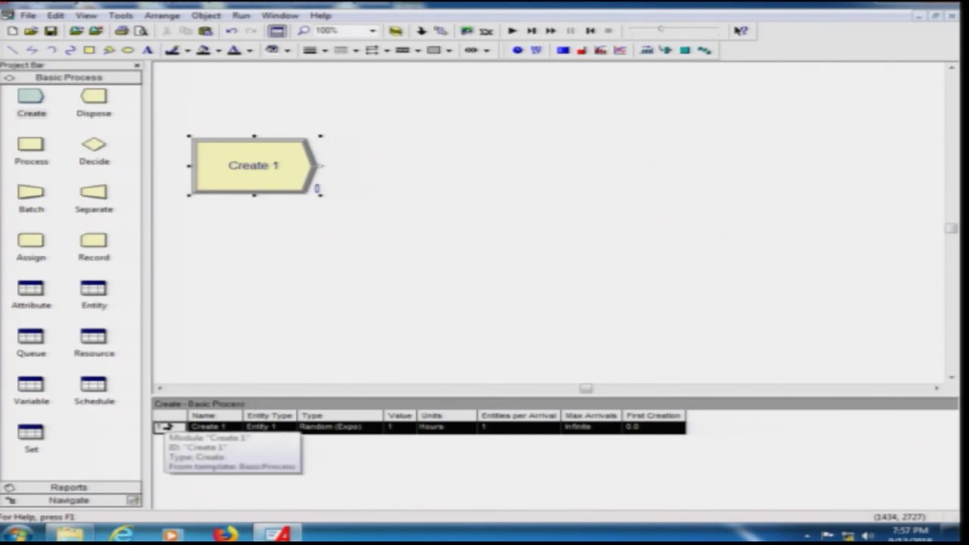
left_click(220, 429)
left_click(262, 428)
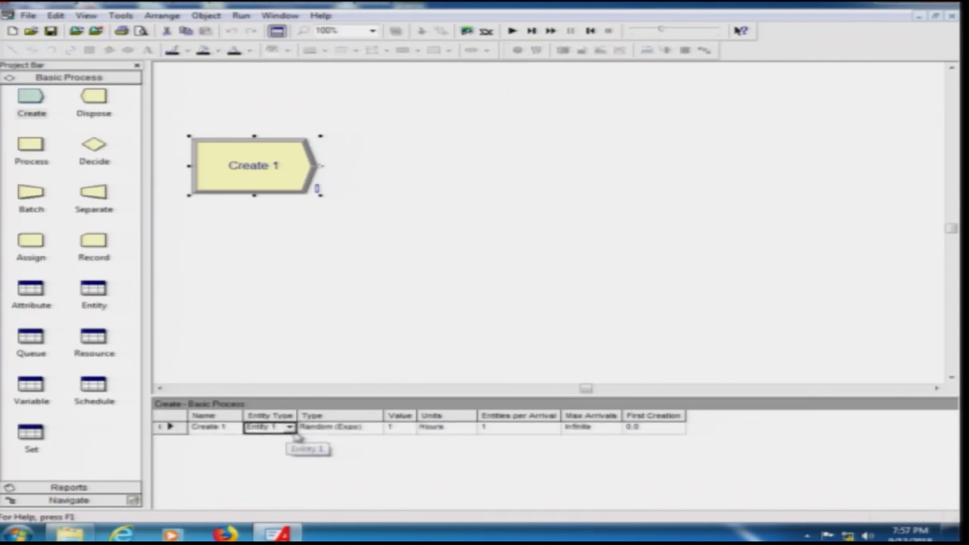
left_click(338, 429)
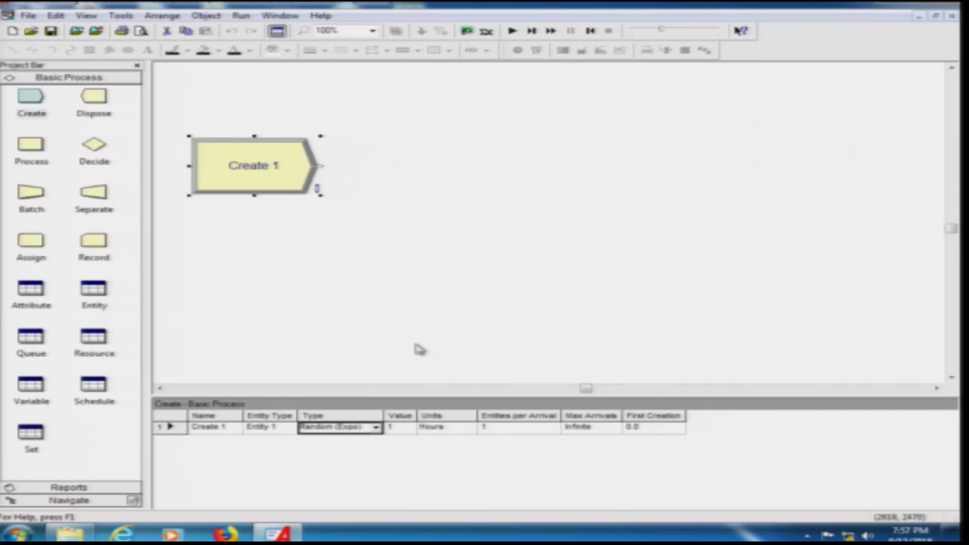
left_click(403, 429)
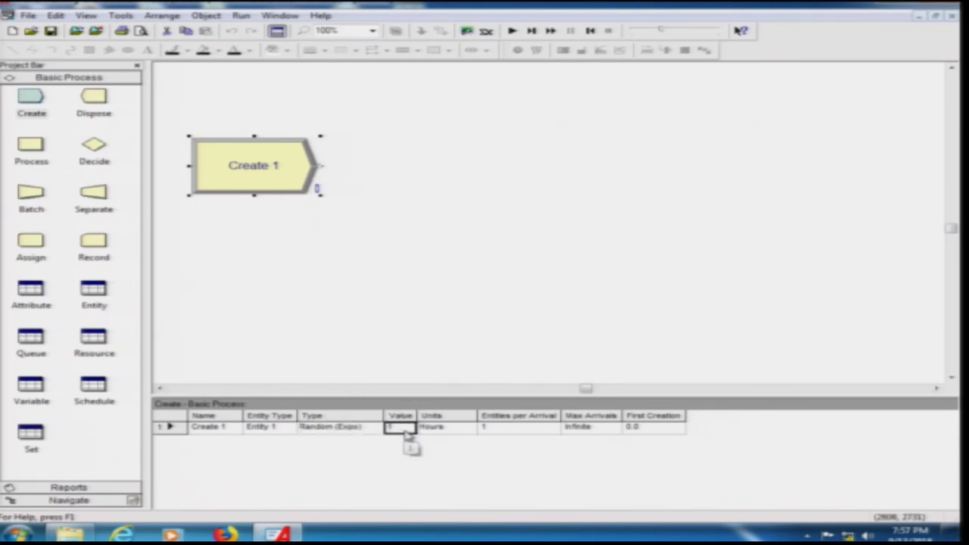
left_click(441, 429)
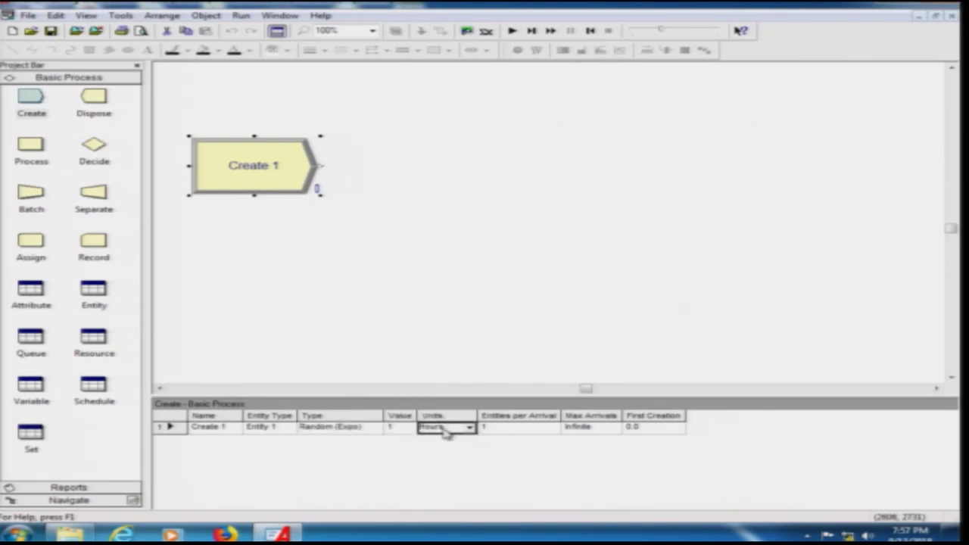
left_click(399, 429)
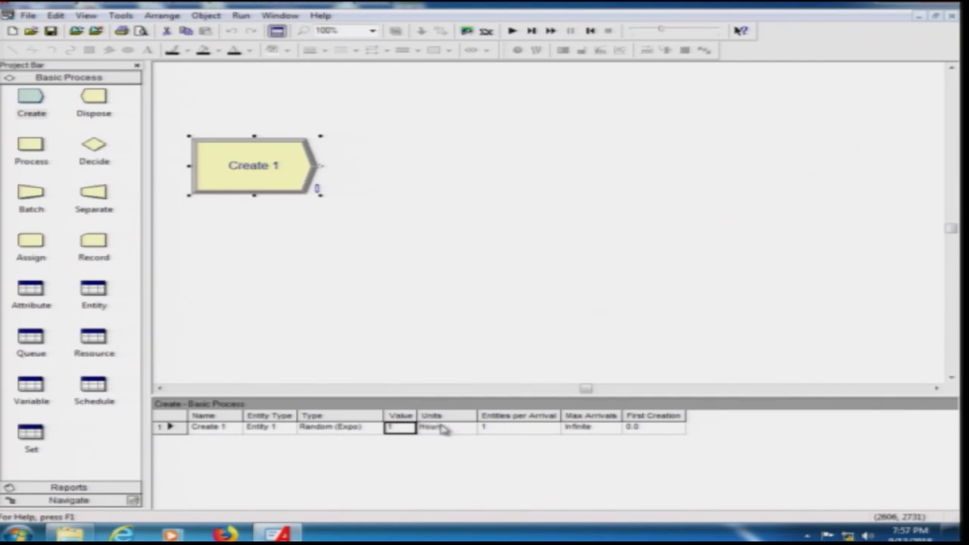
left_click(502, 429)
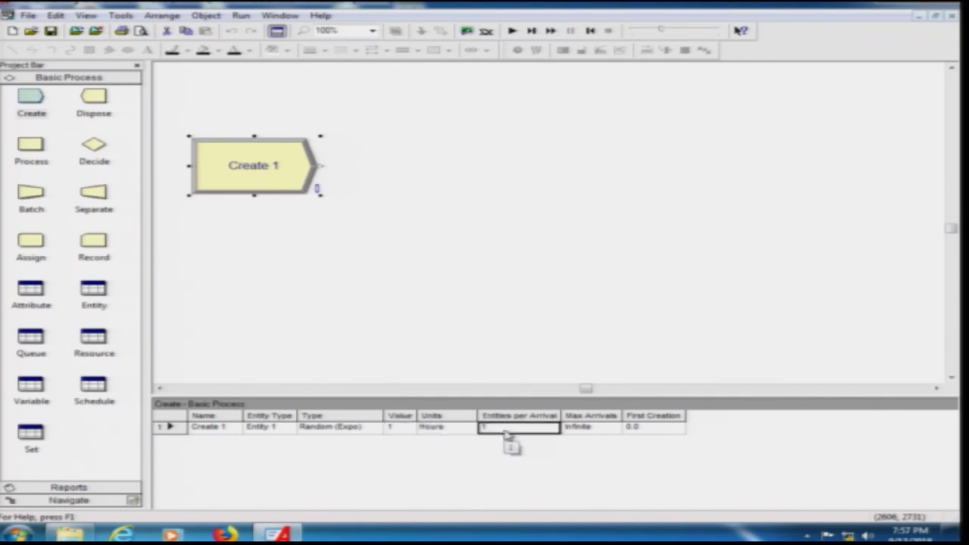
left_click(599, 431)
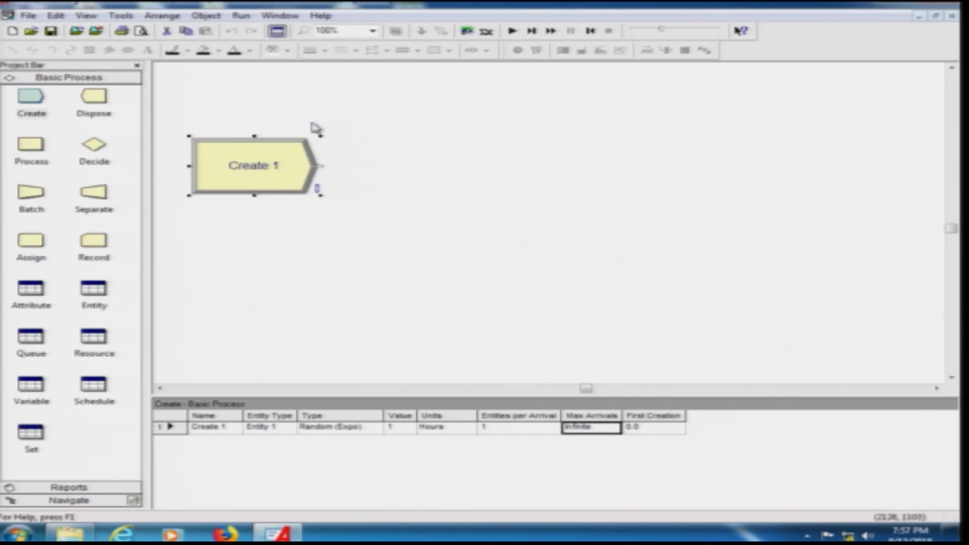
left_click(302, 164)
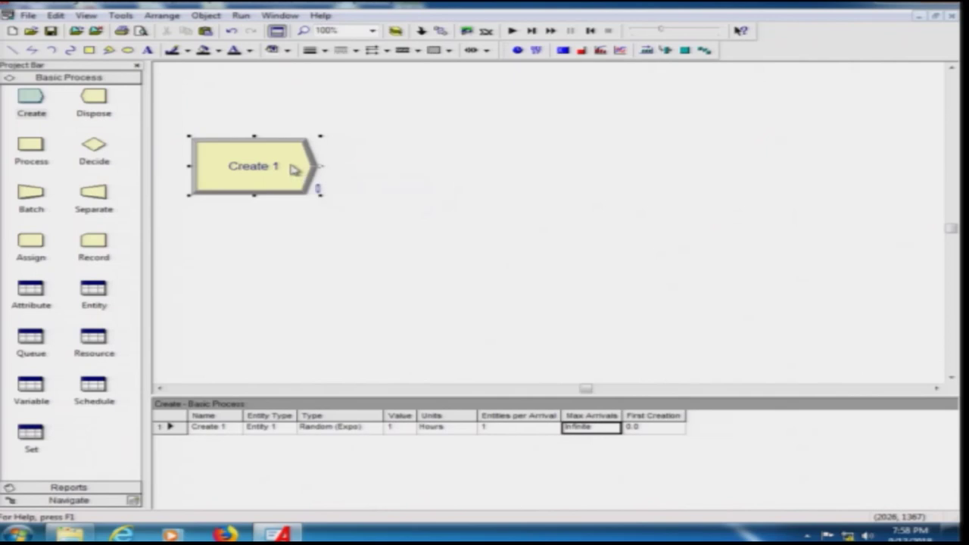
- Rename Create 1 to 'Parts Arrival To System' in its settings dialog
double_click(293, 168)
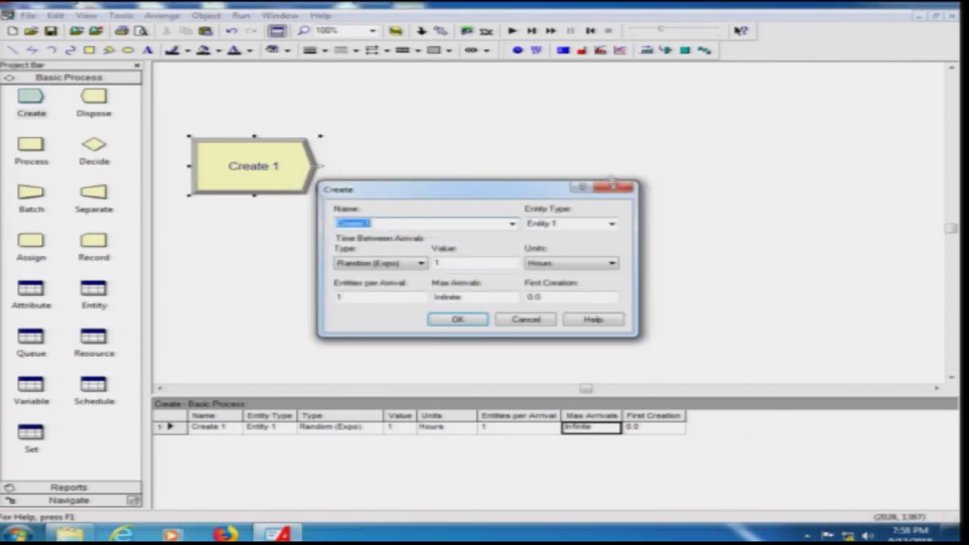
left_click(622, 189)
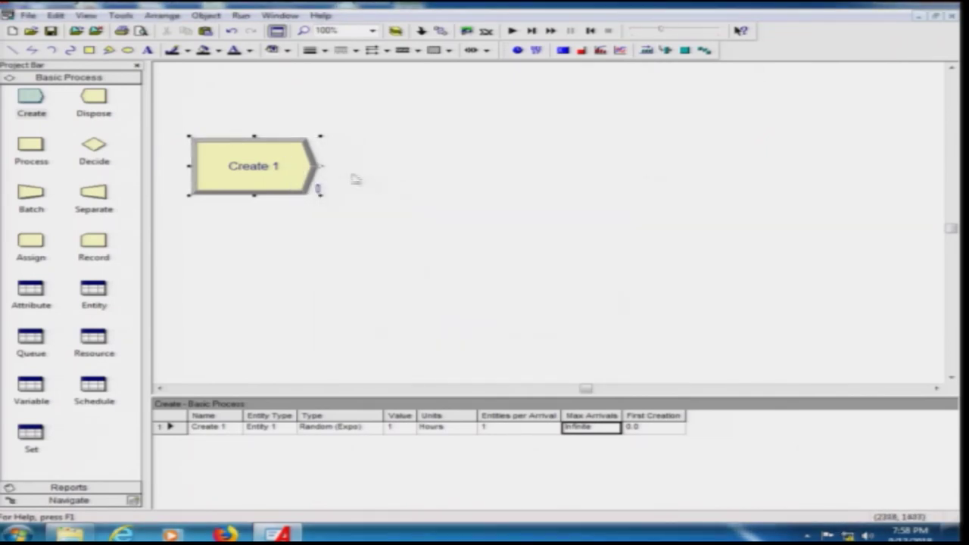
double_click(265, 162)
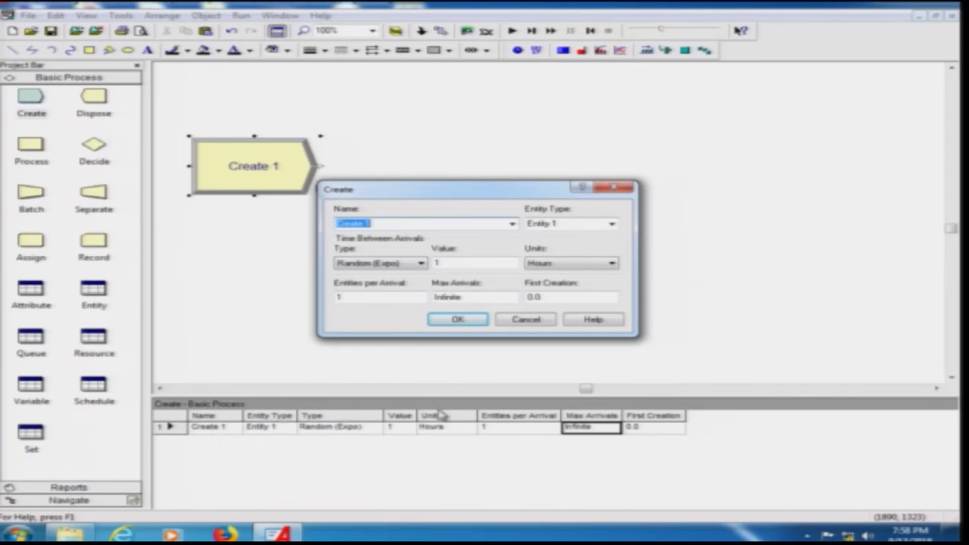
left_click(392, 223)
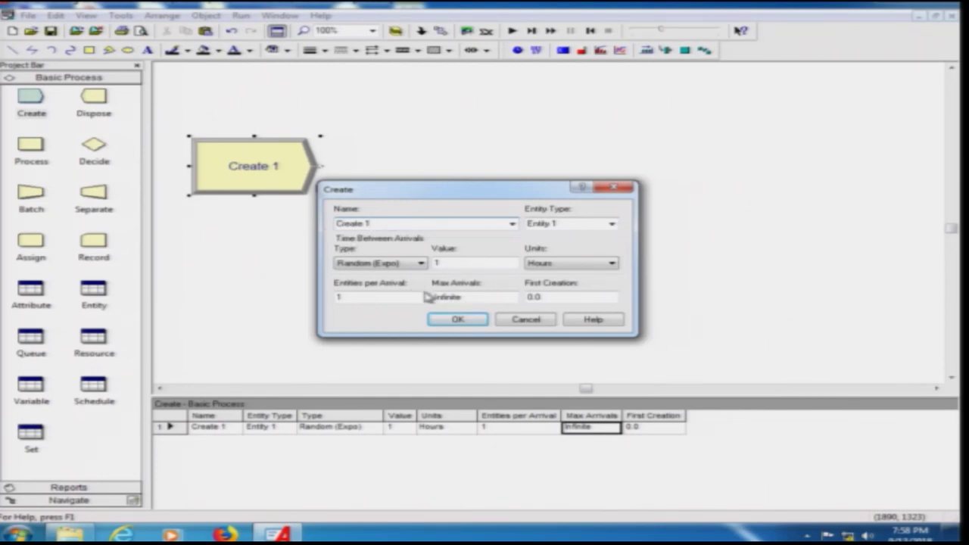
key("BackSpace")
key("BackSpace")
type("Plant Arrival 1")
type("o System")
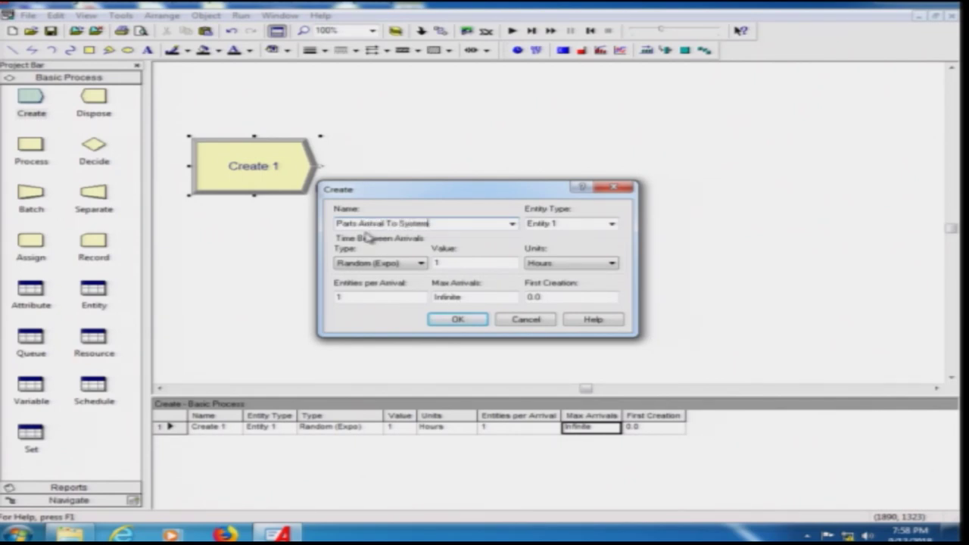
double_click(564, 222)
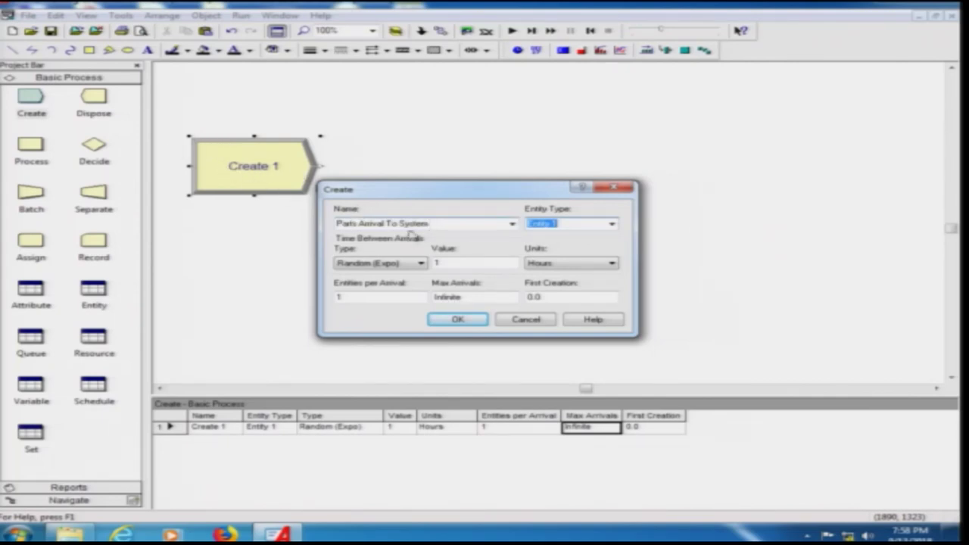
left_click(460, 320)
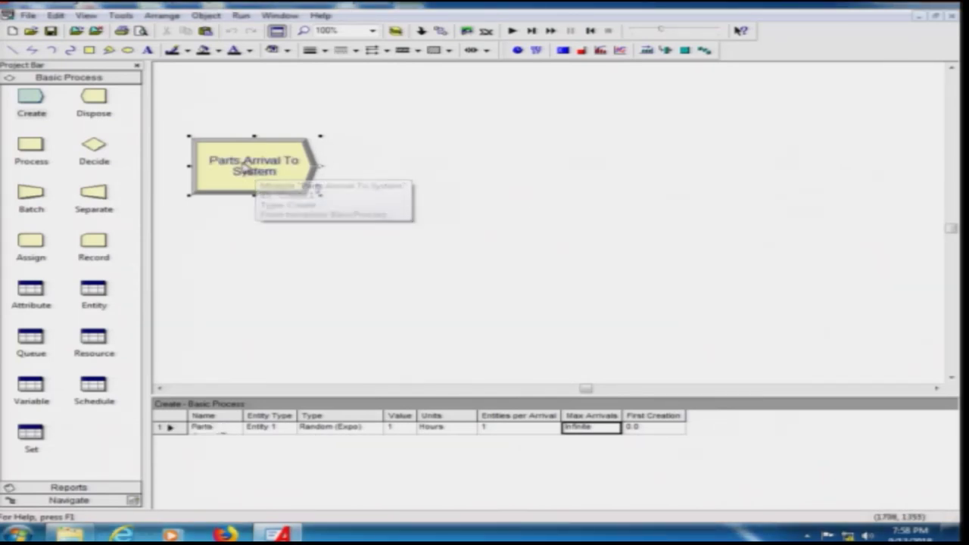
- Correct the Create module's name to 'Parts Arrive in System'
left_click(227, 427)
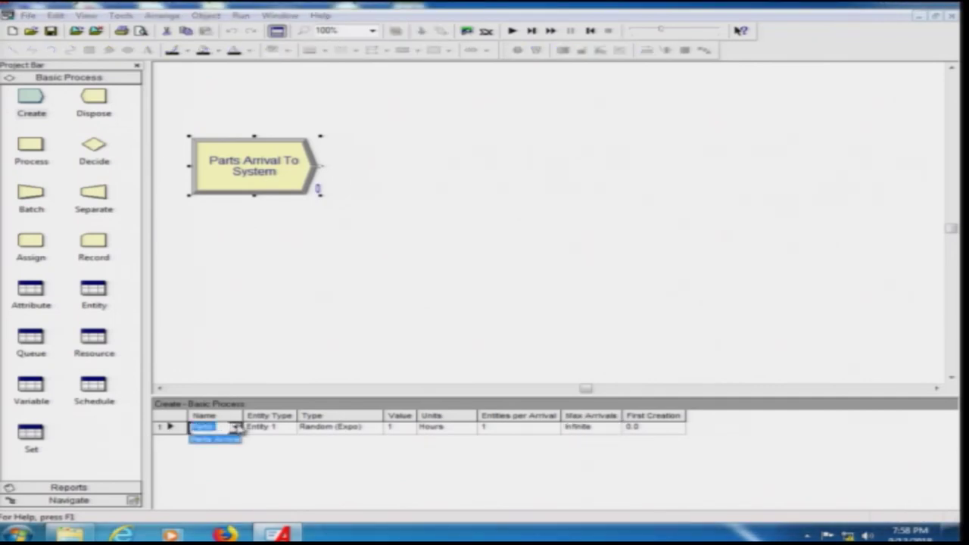
left_click(320, 318)
double_click(271, 171)
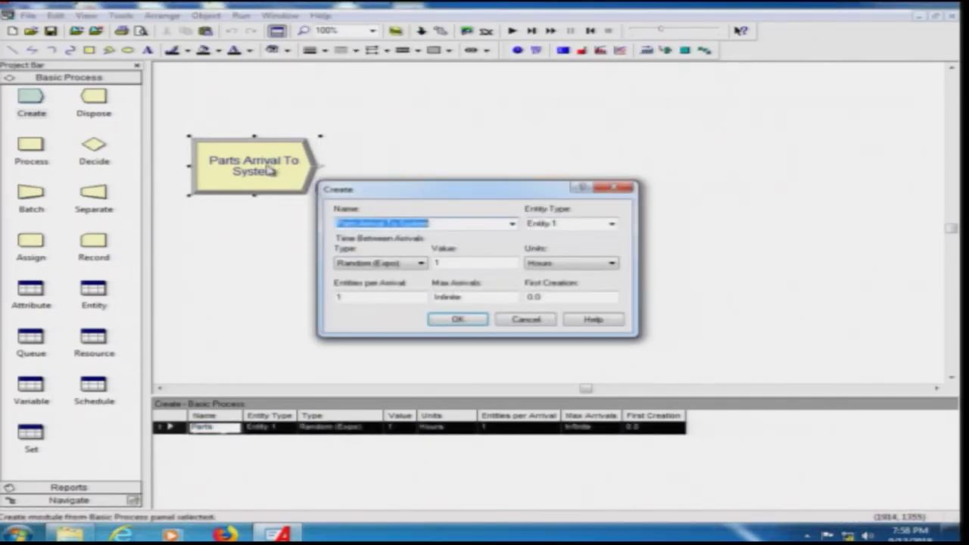
left_click(356, 224)
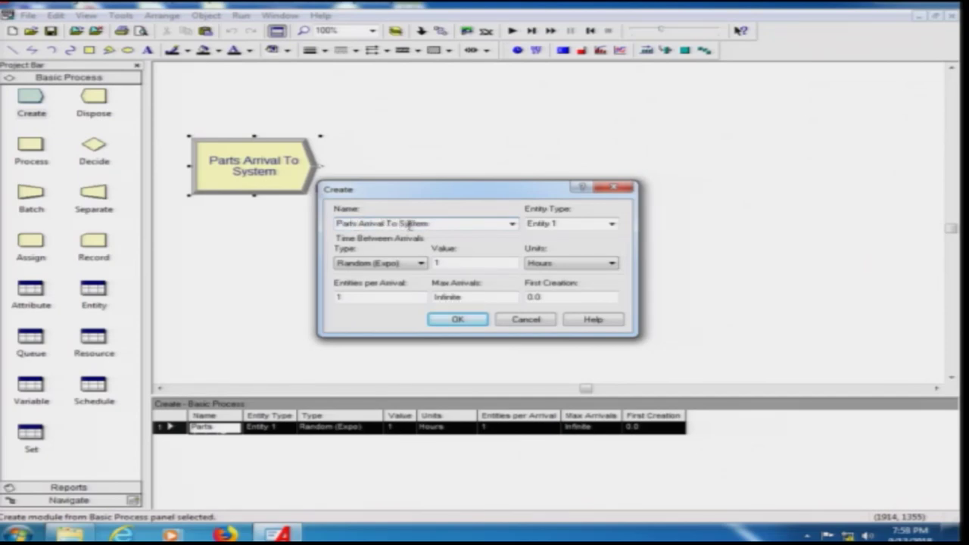
key("BackSpace")
key("BackSpace")
key("BackSpace")
key("BackSpace")
key("BackSpace")
key("BackSpace")
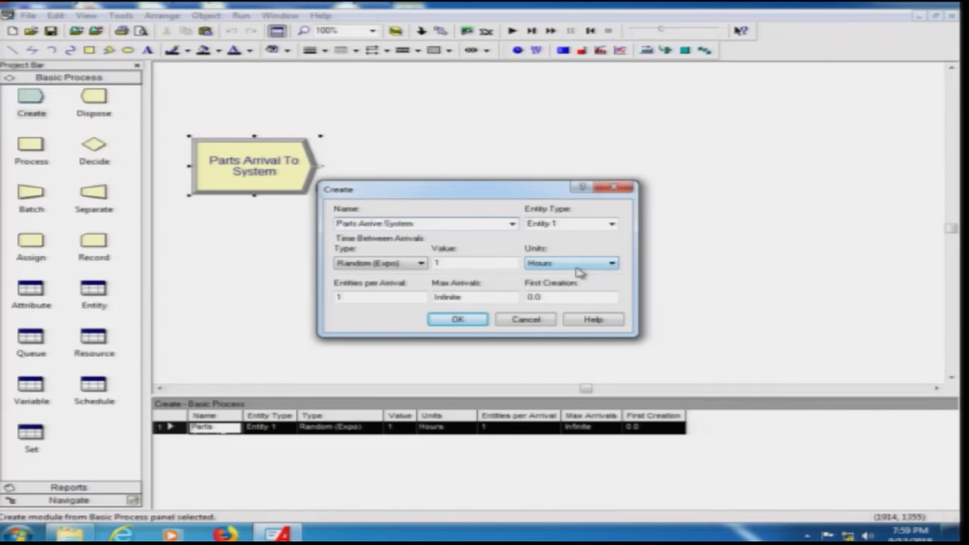
type("in")
- Replace the Entity Type 'Entity 1' with Part
left_click(570, 224)
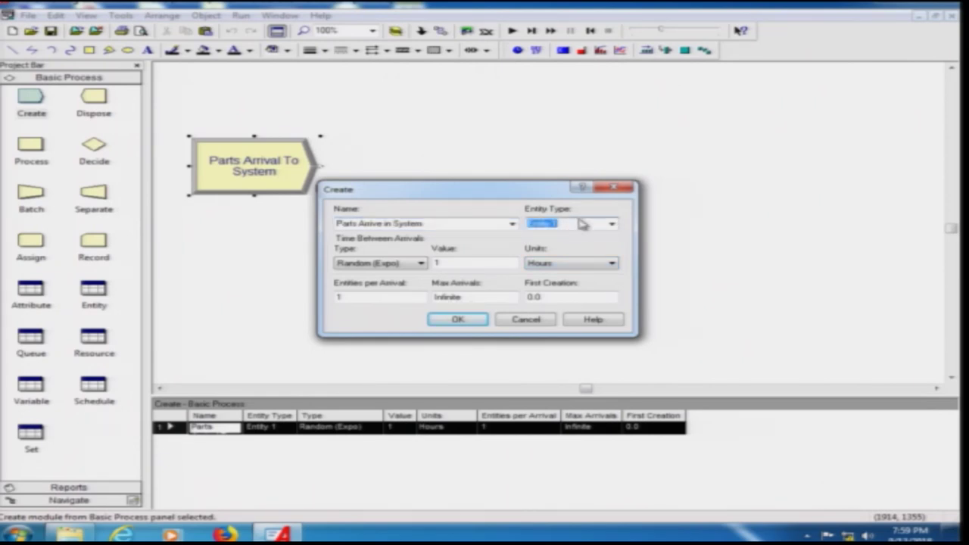
left_click(612, 225)
left_click(612, 226)
left_click(568, 224)
left_click_drag(568, 224, 508, 219)
type("Part")
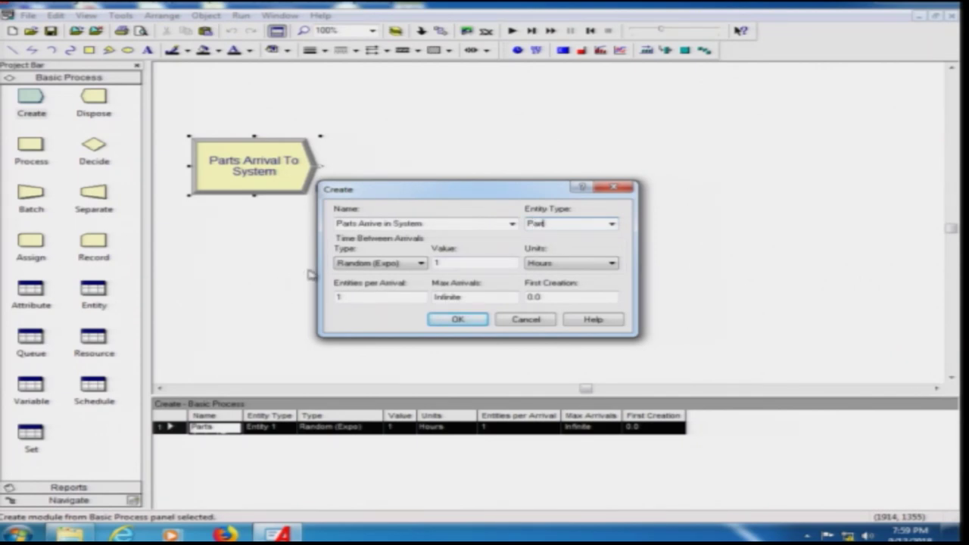
- Set interarrivals to Random (Expo), value 5, in Minutes, and accept the Create settings
left_click(421, 263)
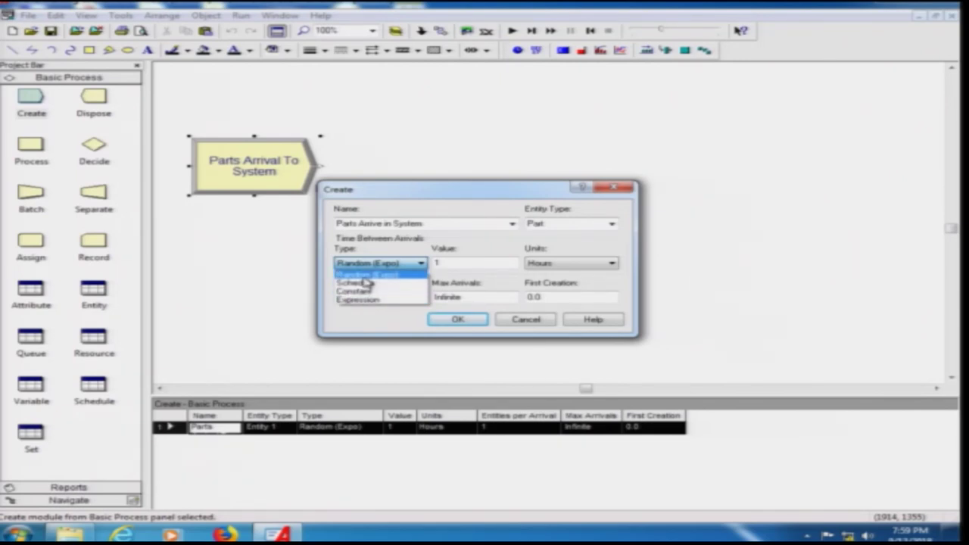
left_click(368, 274)
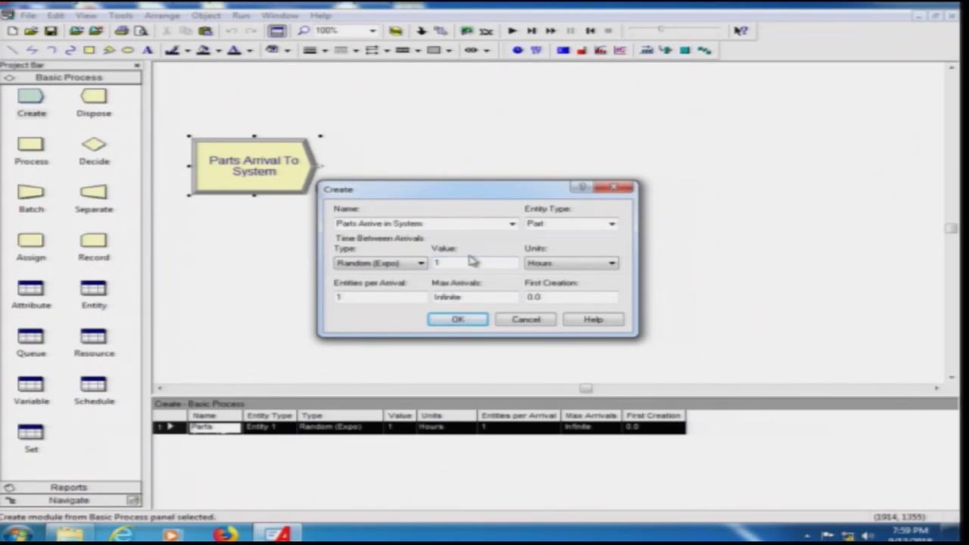
double_click(438, 263)
type("5")
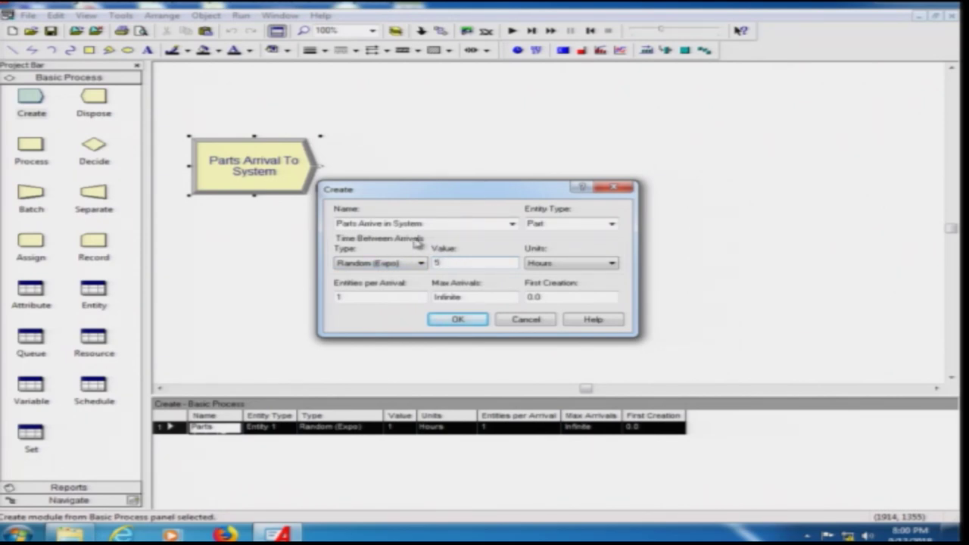
left_click(411, 263)
left_click(420, 265)
left_click(534, 262)
left_click(576, 270)
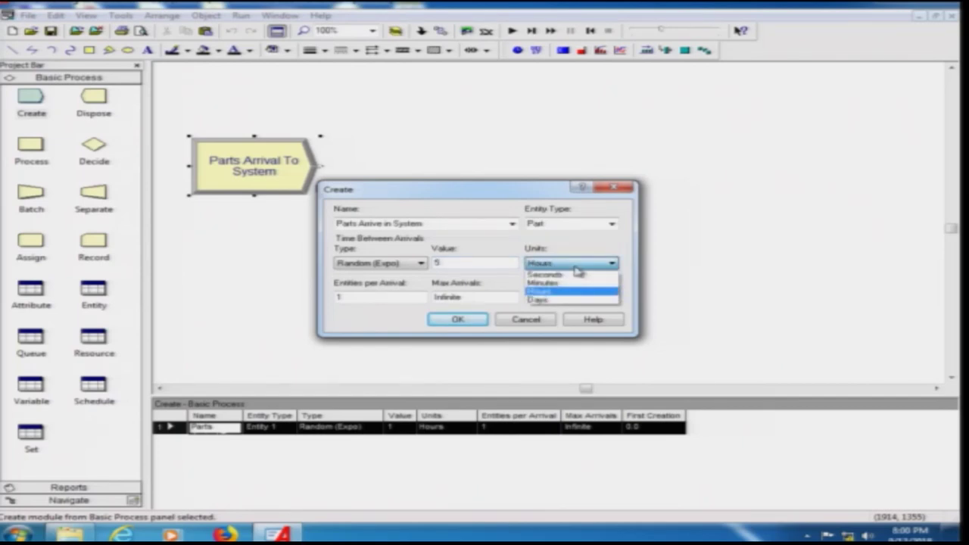
left_click(564, 284)
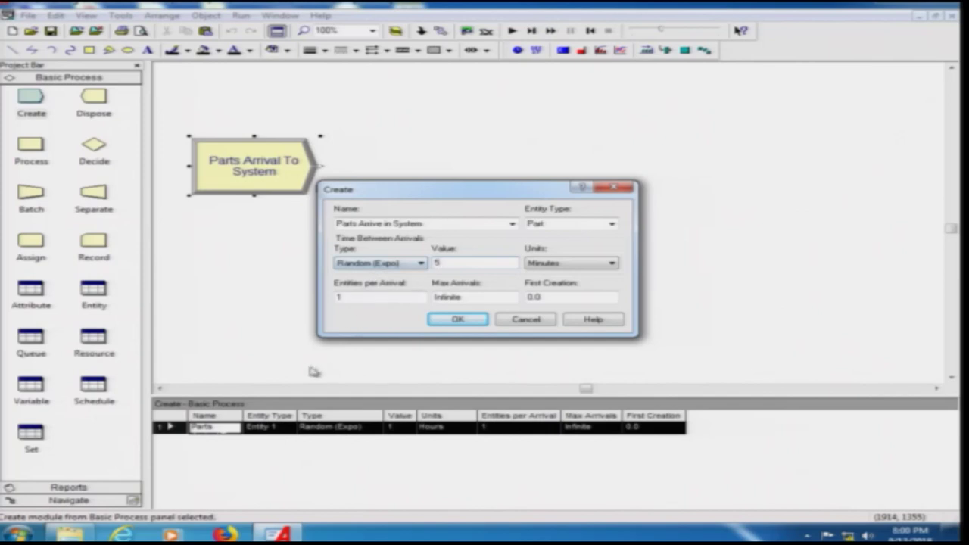
left_click(352, 298)
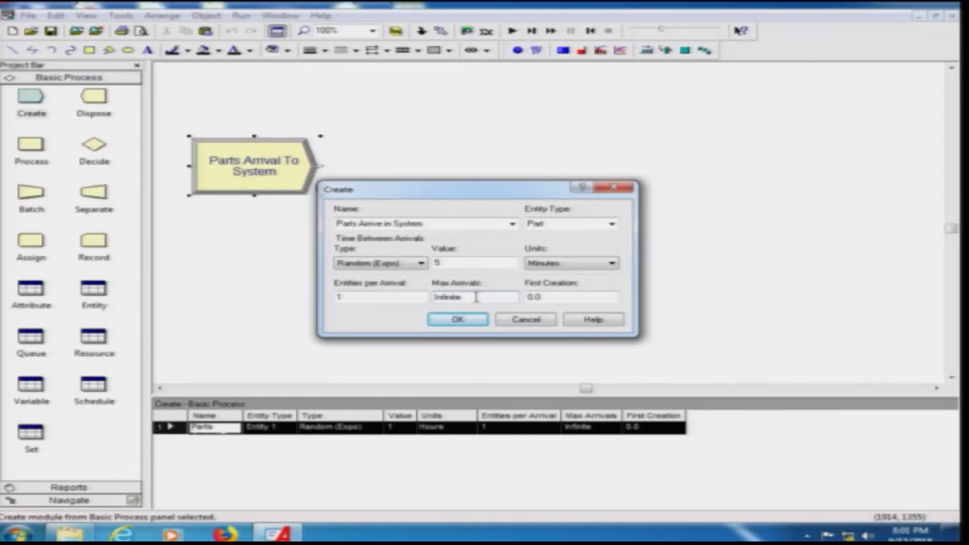
left_click(550, 299)
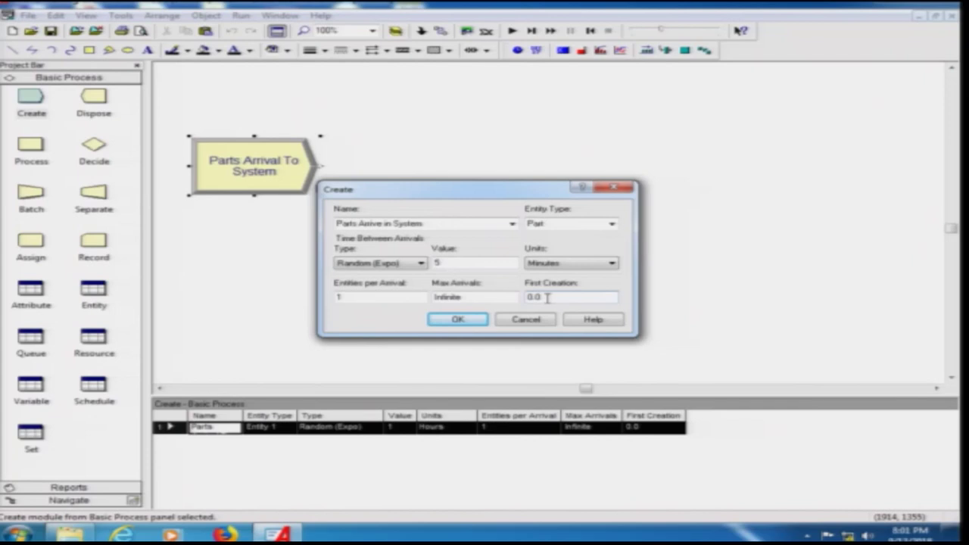
left_click(459, 320)
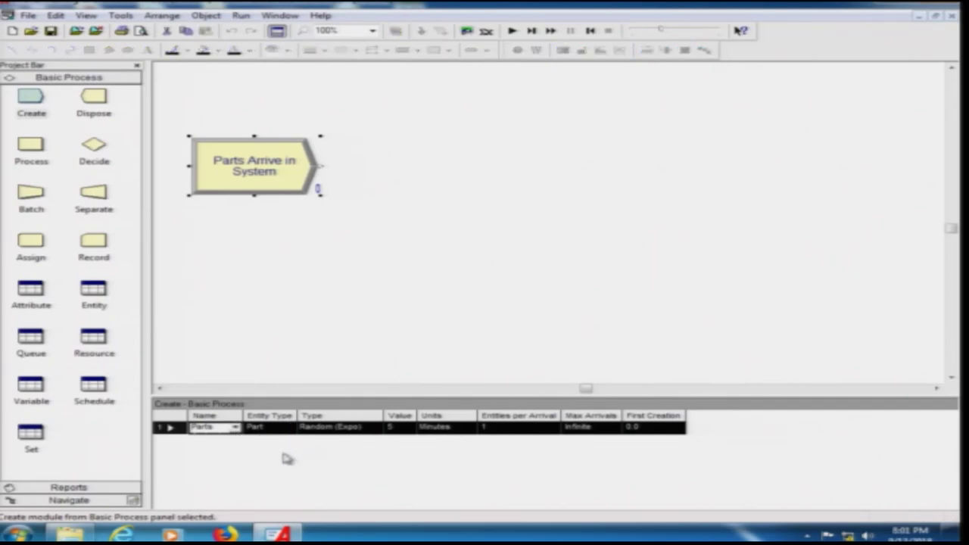
- Review the Parts Arrive in System row in the Create spreadsheet: Random (Expo), 5, Minutes
left_click(276, 426)
left_click(376, 429)
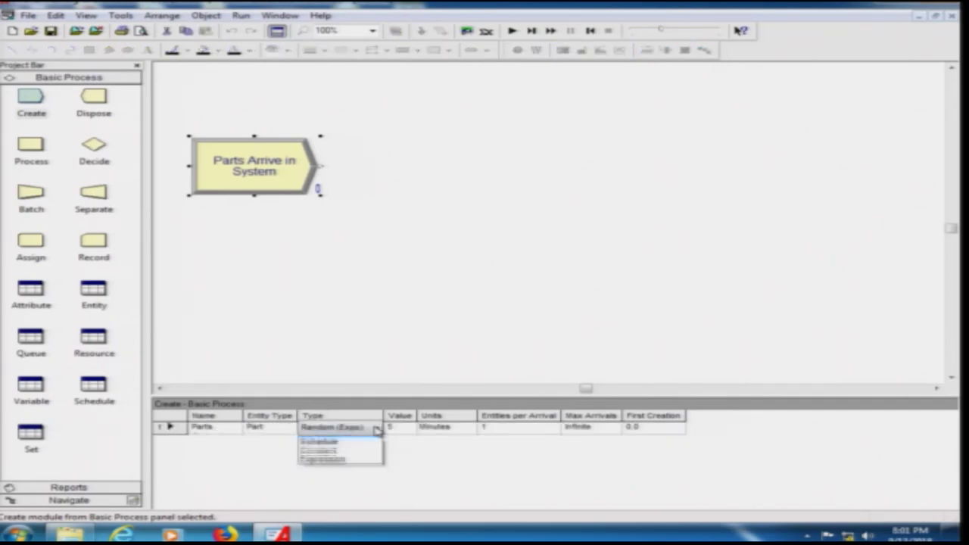
left_click(401, 431)
left_click(409, 432)
left_click(448, 428)
left_click(518, 428)
- Reselect Parts Arrive in System and reopen its settings dialog
double_click(234, 165)
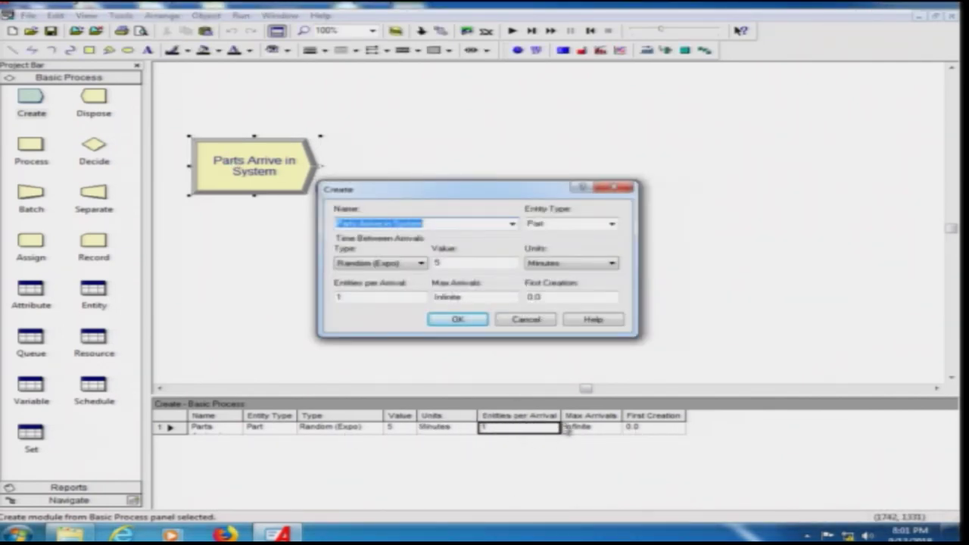
left_click(457, 320)
left_click(432, 318)
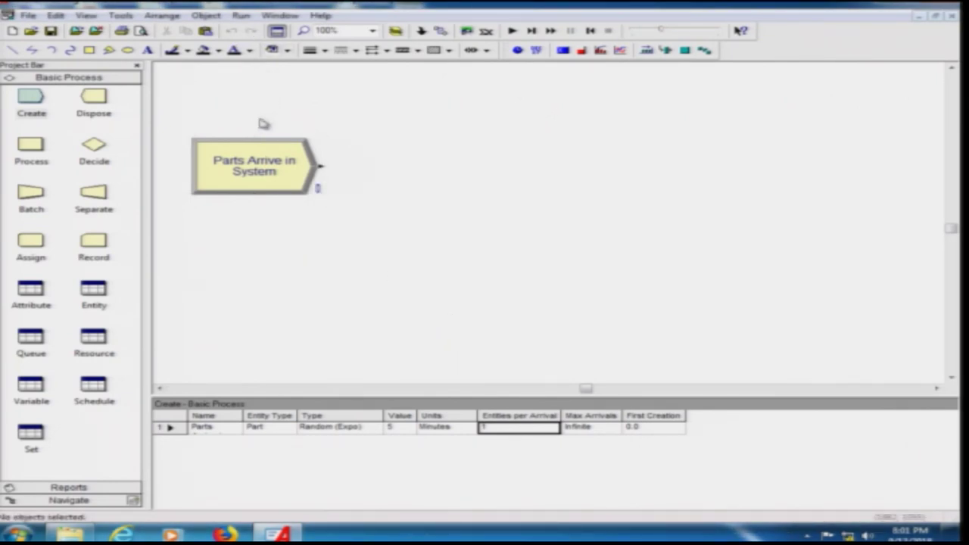
left_click(258, 158)
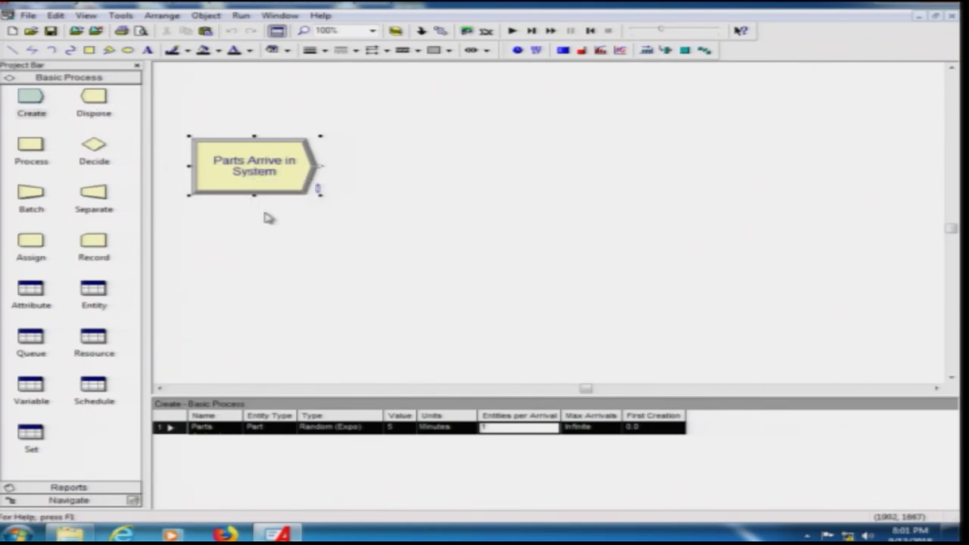
double_click(270, 184)
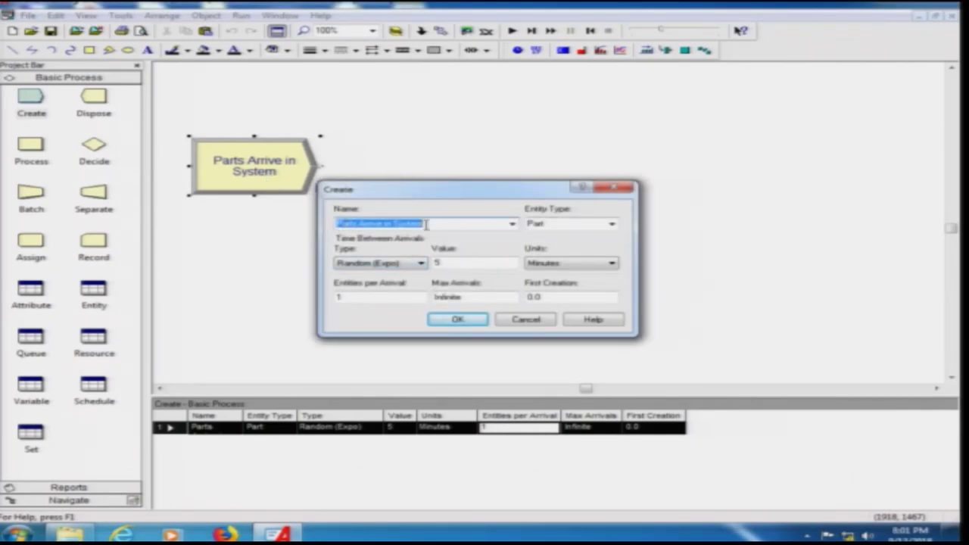
- Verify entity type Part, value 5 and entities per arrival, then close without changes
double_click(555, 224)
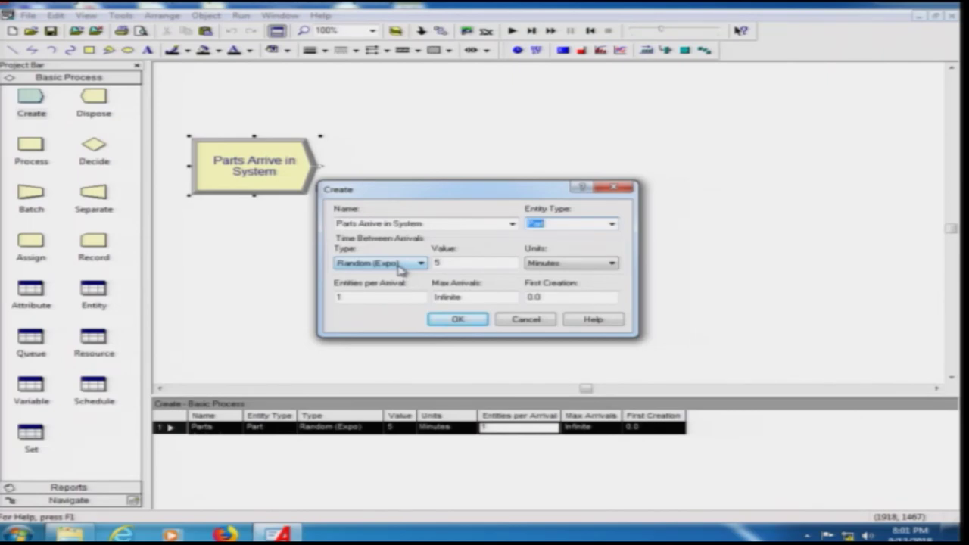
left_click(456, 260)
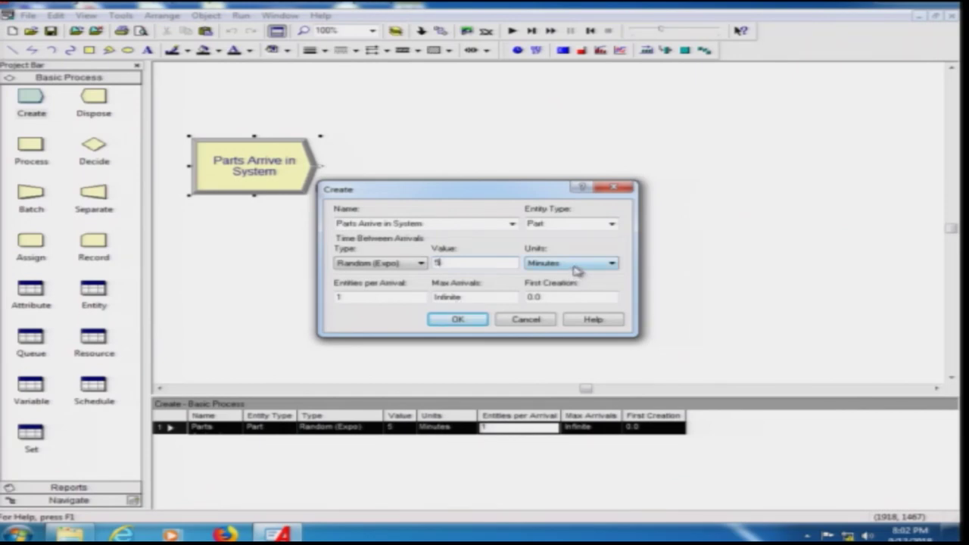
left_click(369, 298)
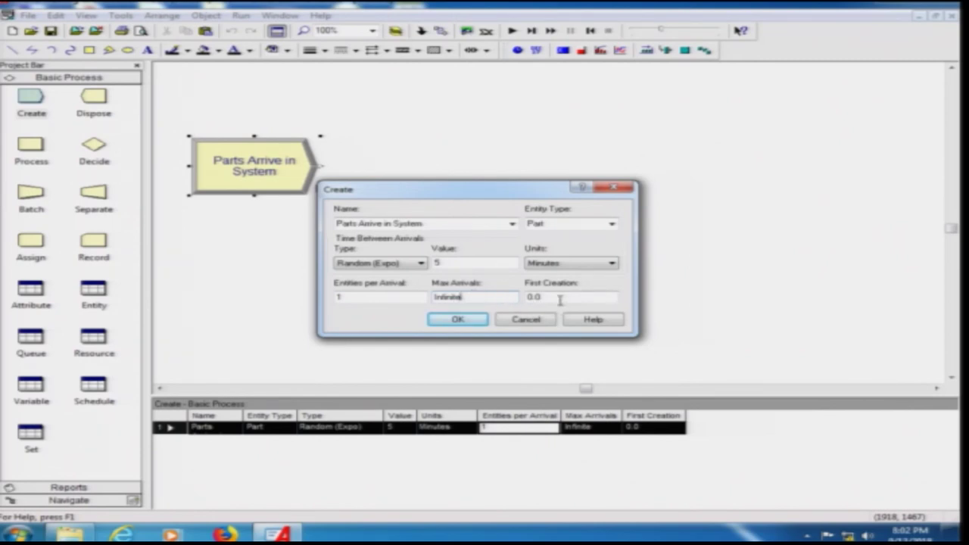
left_click(460, 321)
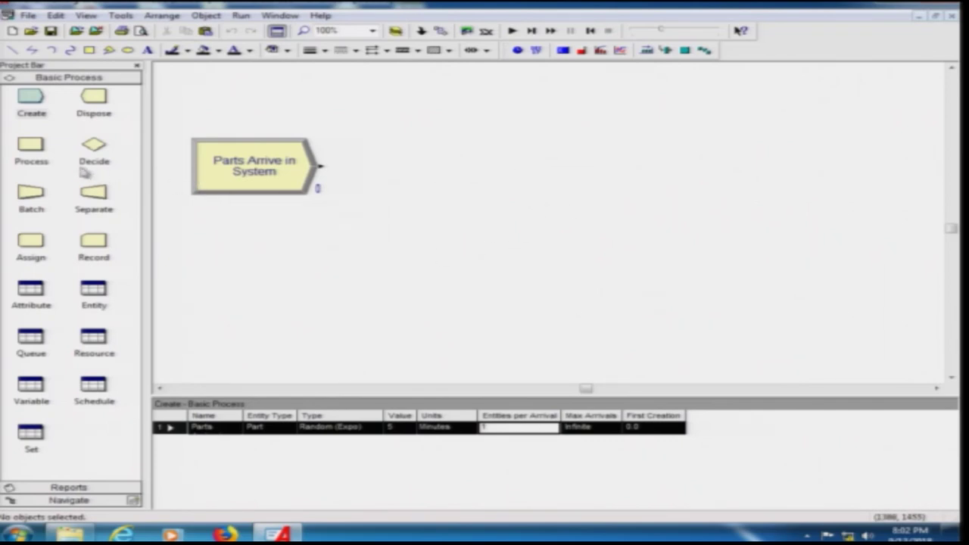
- Place a Process module on the canvas right of Parts Arrive in System
left_click(31, 145)
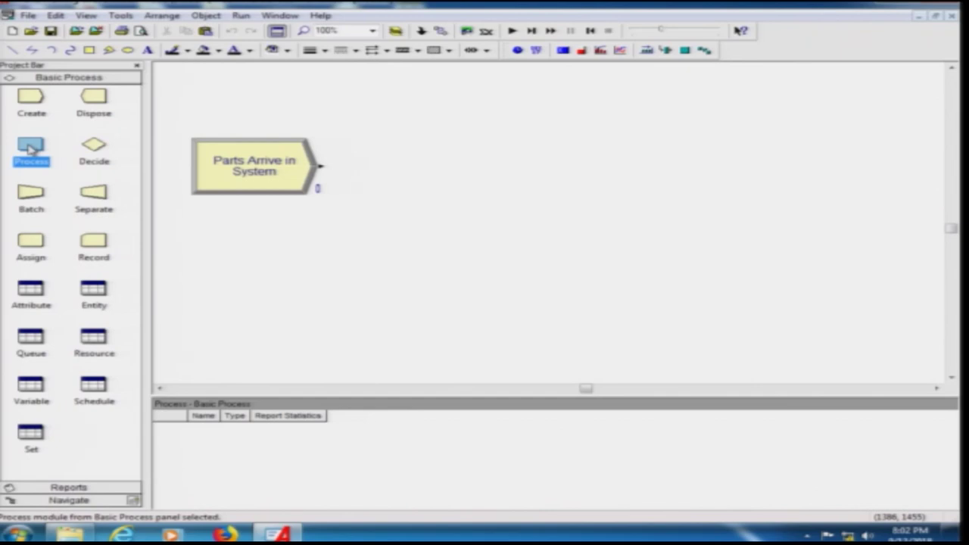
left_click_drag(31, 149, 488, 165)
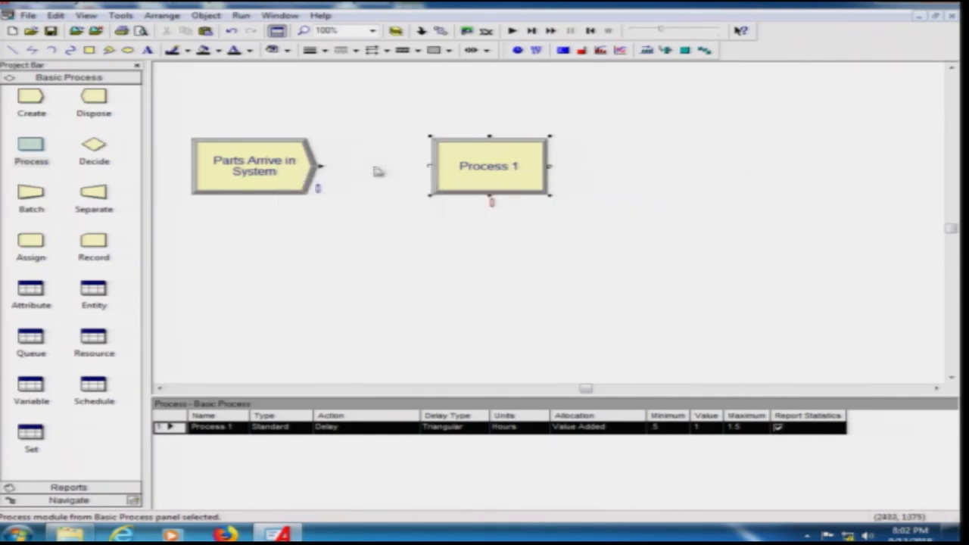
mouse_move(503, 169)
left_mouse_down()
mouse_move(492, 176)
mouse_move(485, 167)
mouse_move(502, 166)
left_mouse_up()
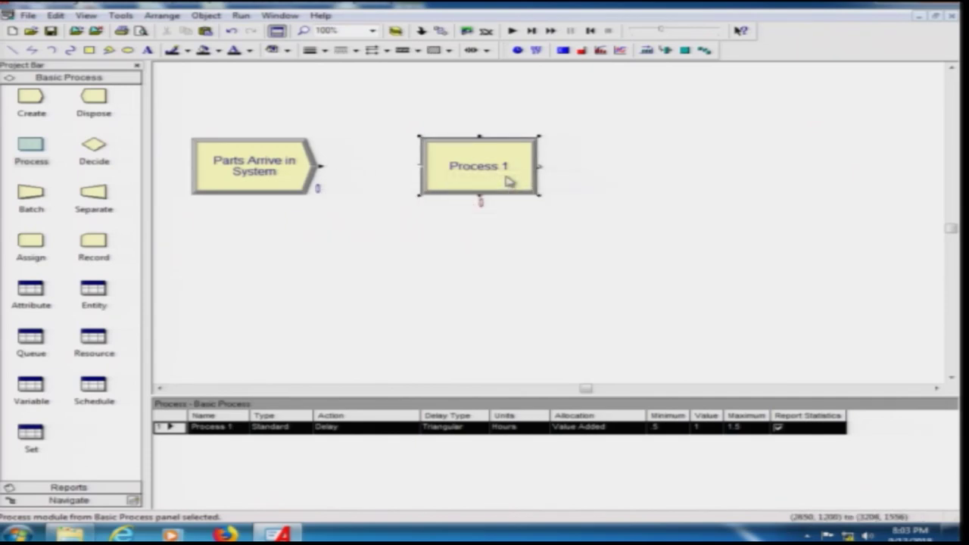
- Rename Process 1 to Drilling Center, keeping its type Standard
double_click(508, 182)
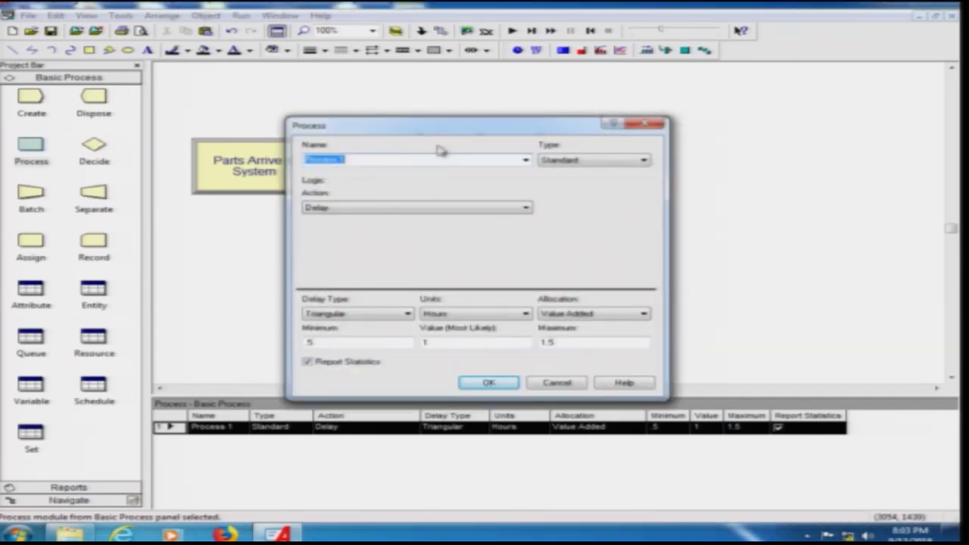
left_click(379, 160)
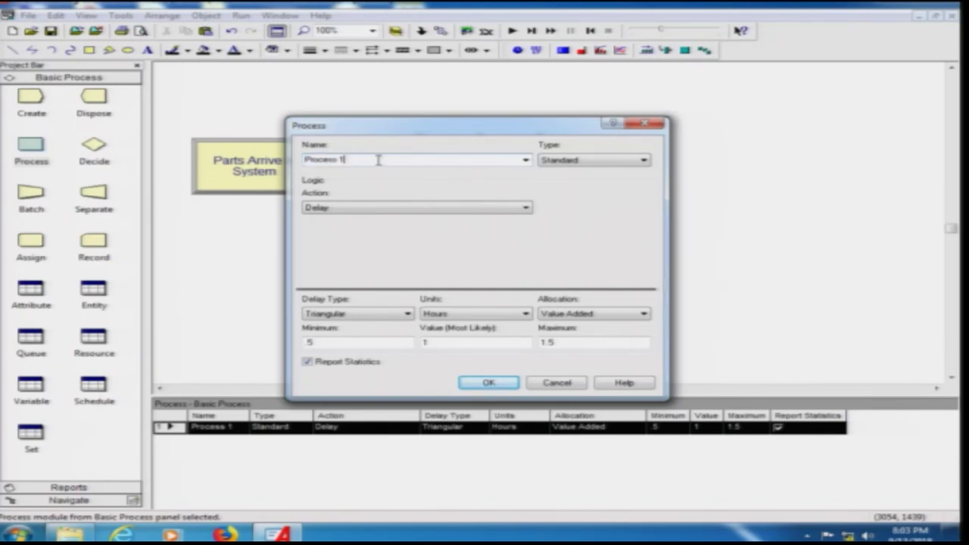
left_click_drag(416, 128, 674, 105)
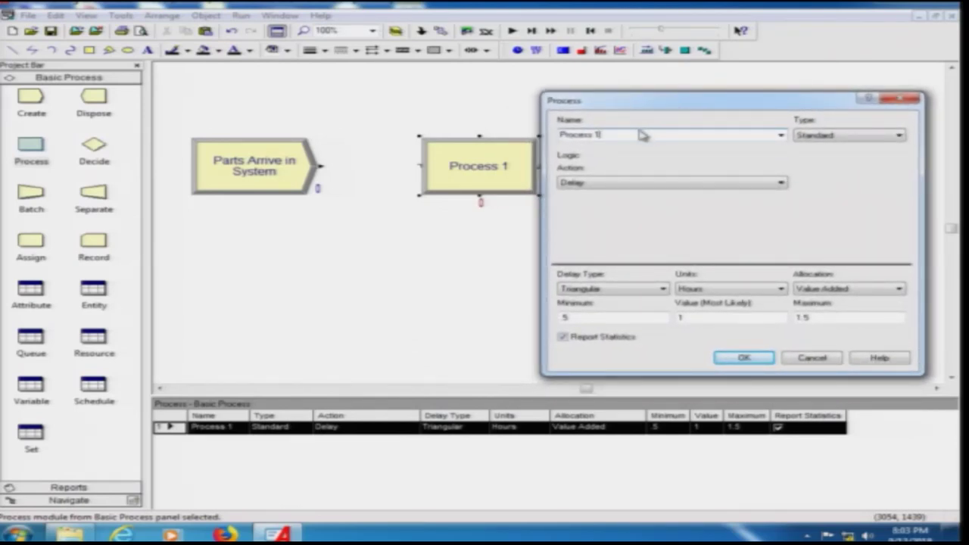
left_click_drag(628, 134, 532, 130)
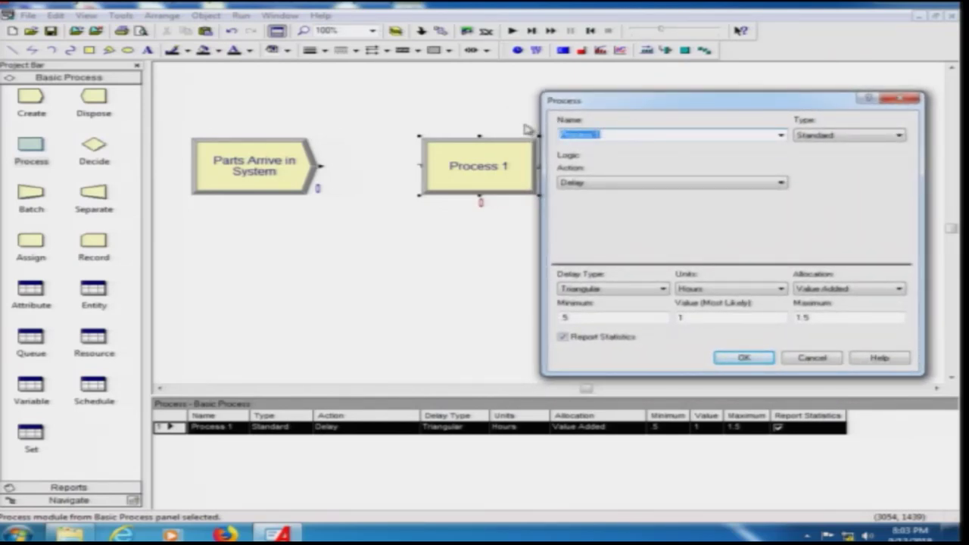
type("Drilling Center")
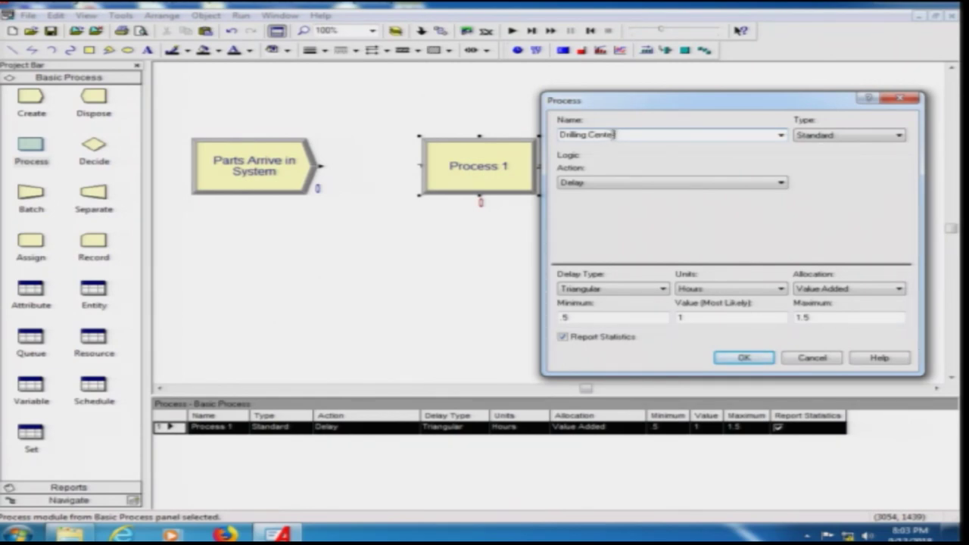
left_click(836, 136)
left_click(838, 137)
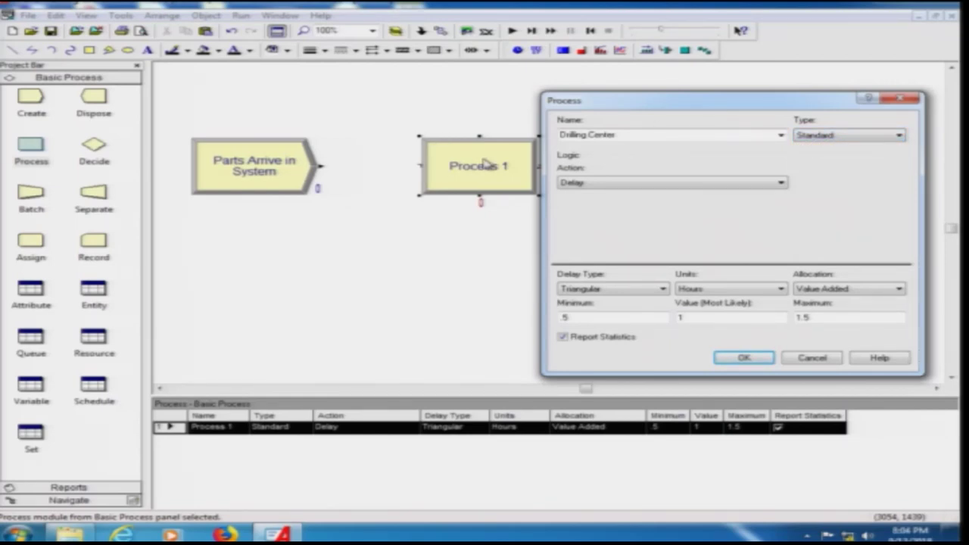
left_click(823, 136)
left_click(580, 183)
- Set the Drilling Center action to Seize Delay Release
left_click(653, 186)
left_click(653, 186)
left_click(653, 186)
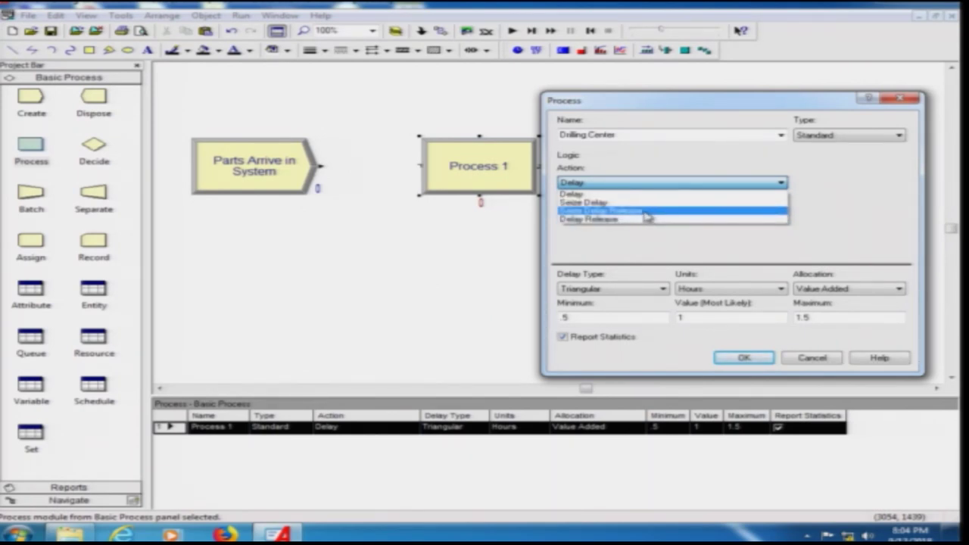
left_click(647, 212)
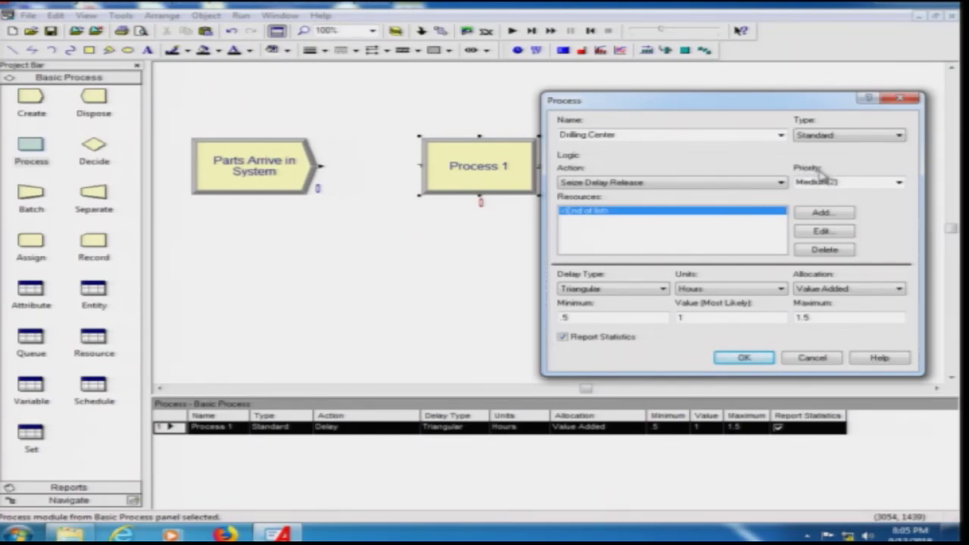
- Keep priority at Medium(2) and add a new resource entry
left_click(897, 183)
left_click(898, 184)
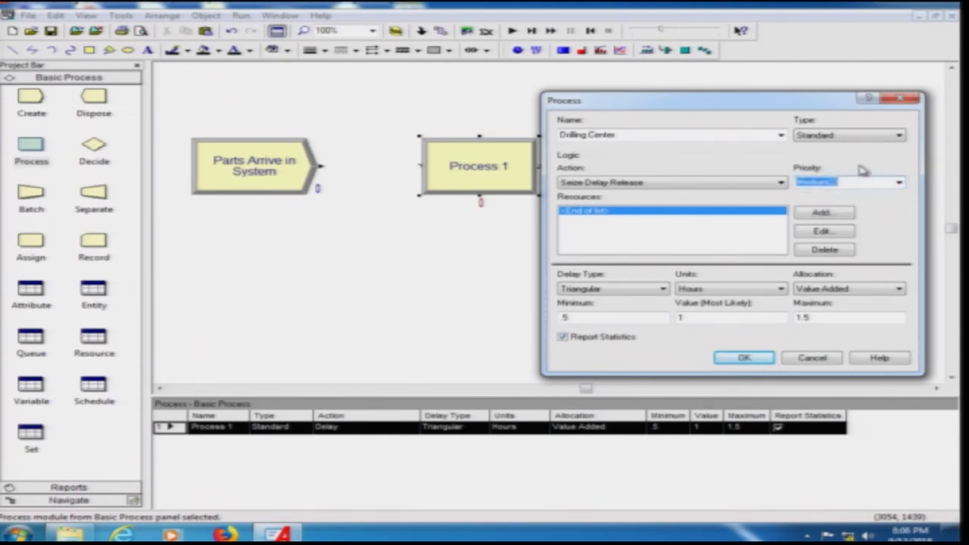
left_click(898, 183)
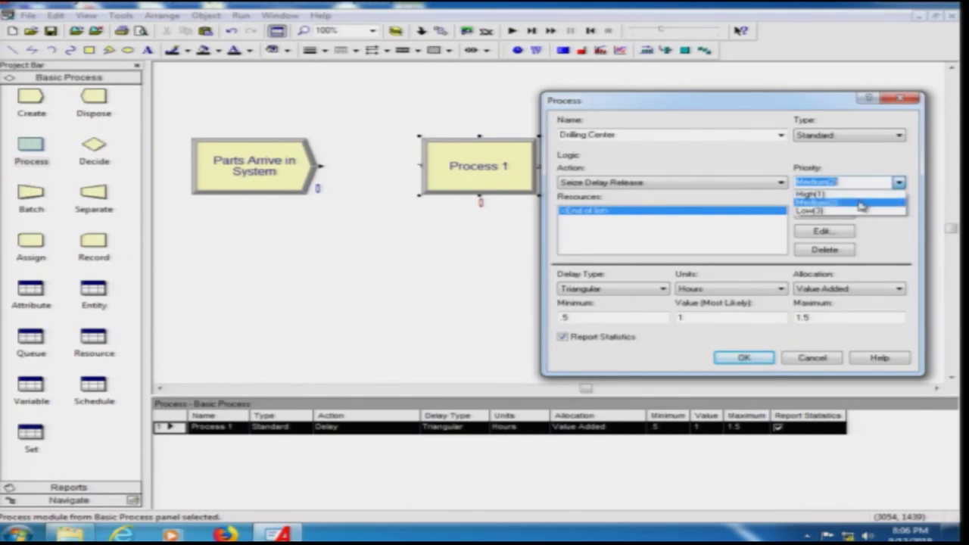
left_click(860, 203)
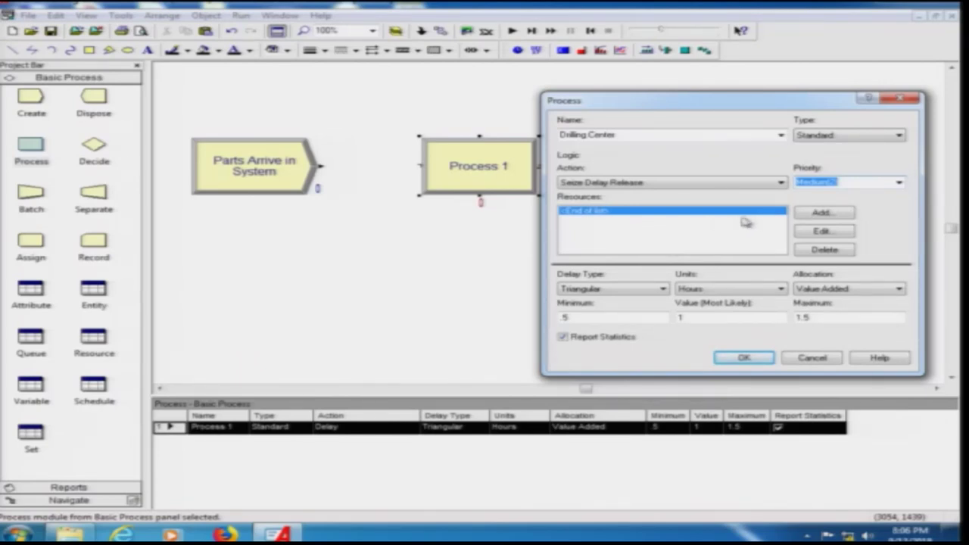
left_click(806, 217)
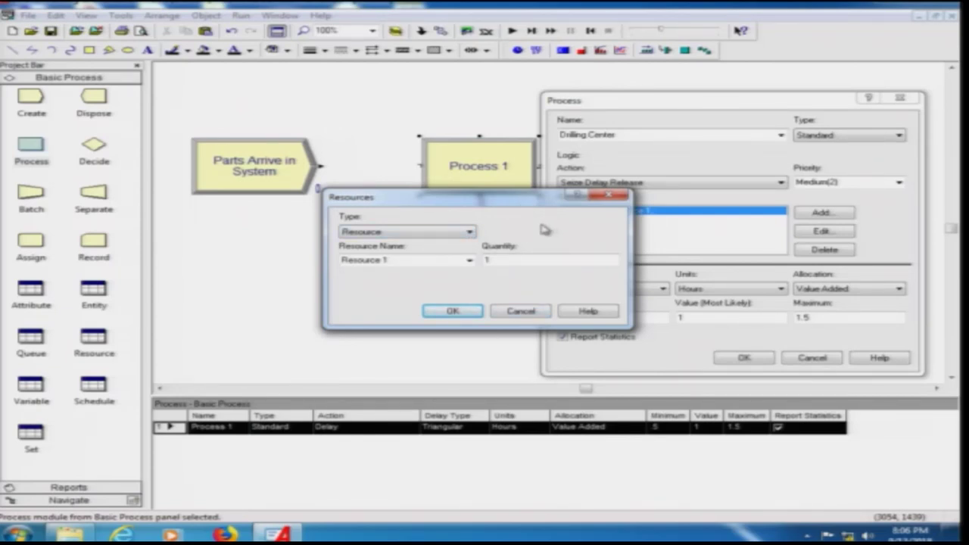
- Name the seized resource Drill Machine, keeping type Resource
left_click(440, 235)
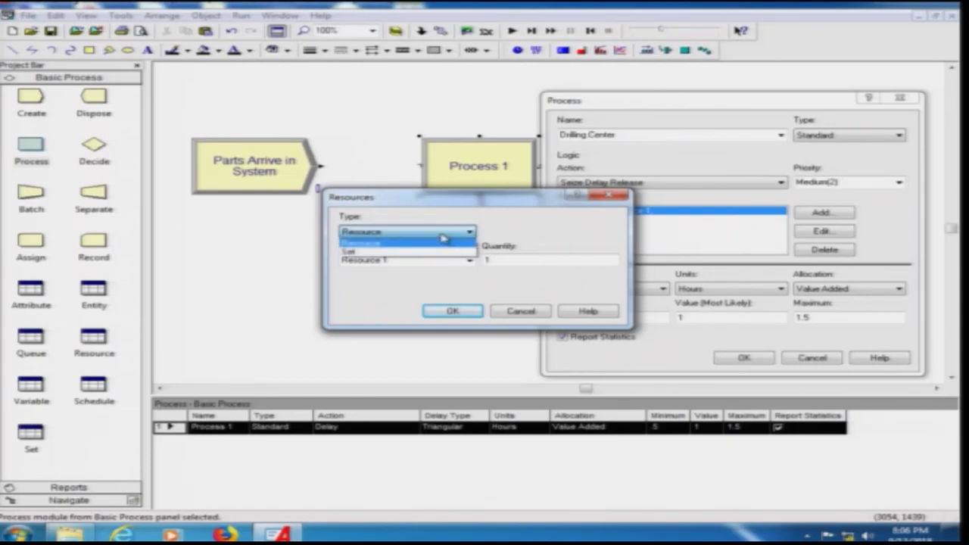
left_click(454, 239)
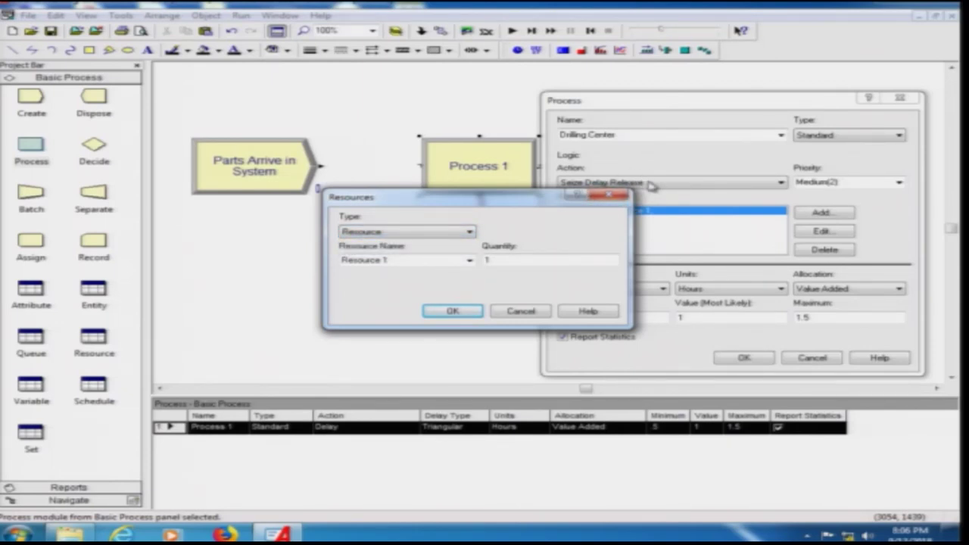
left_click(414, 259)
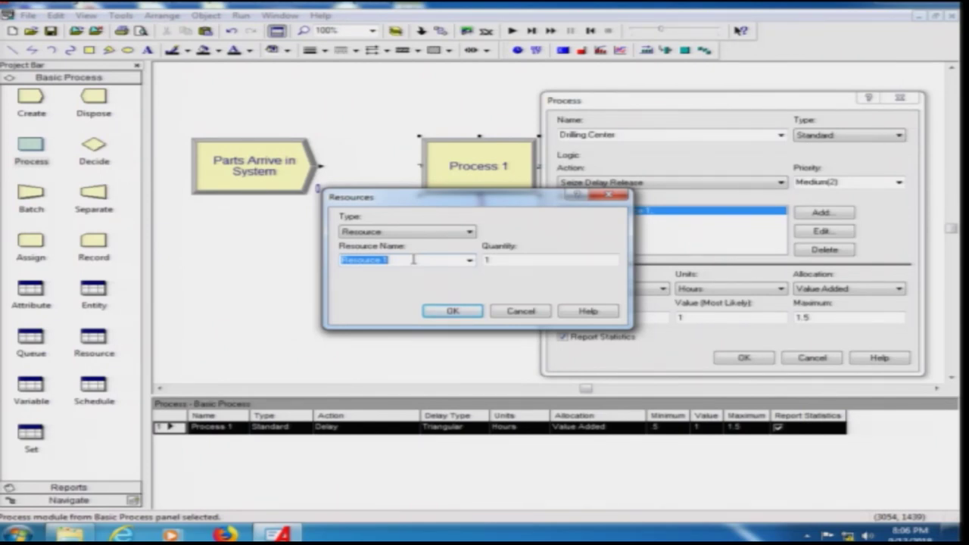
type("Drill Machi")
key("BackSpace")
key("BackSpace")
type("chine")
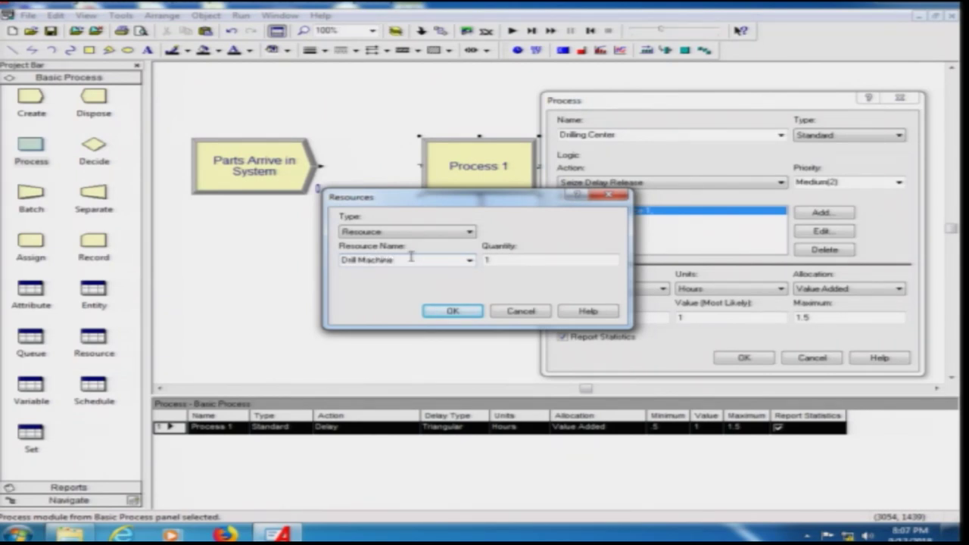
- Confirm type Resource and quantity 1, then accept the Drill Machine entry
left_click(469, 232)
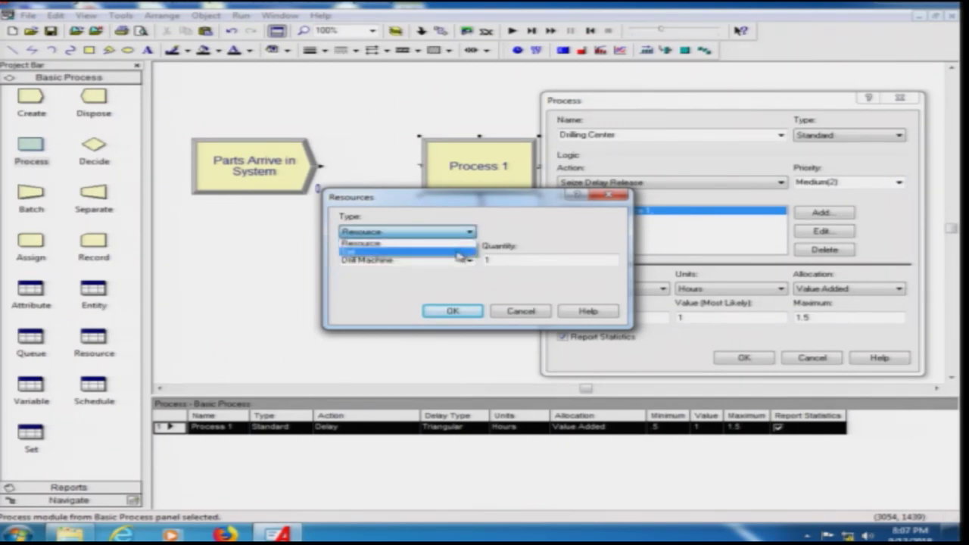
left_click(460, 251)
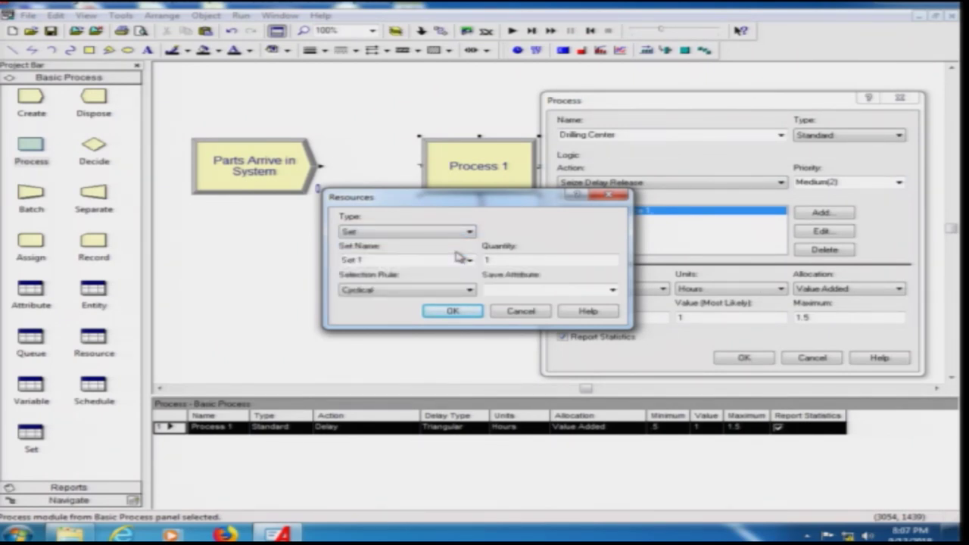
left_click(468, 232)
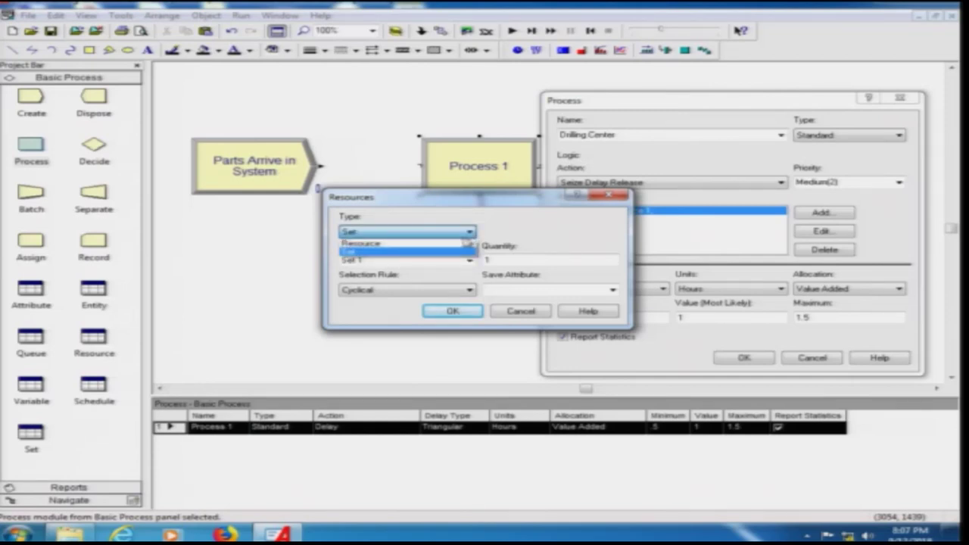
left_click(460, 245)
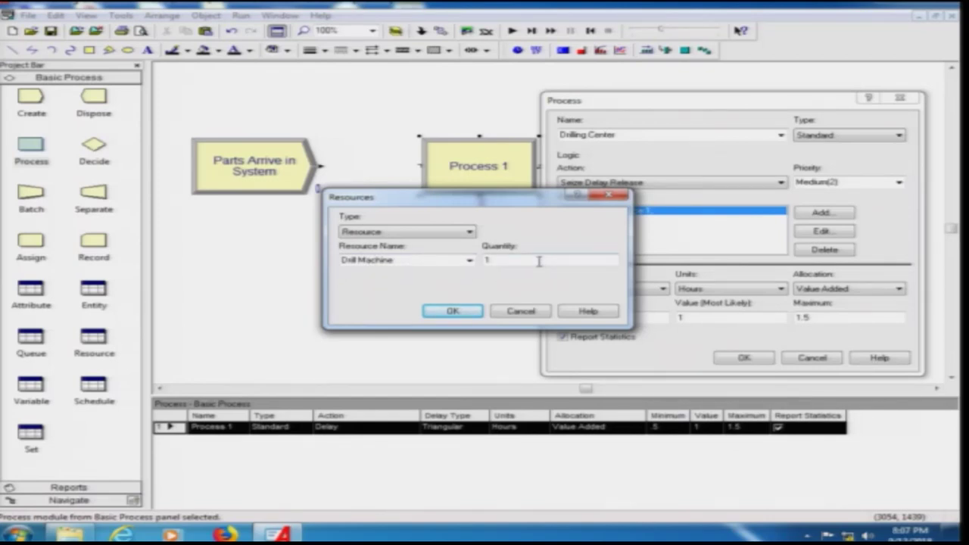
left_click(515, 259)
left_click(471, 232)
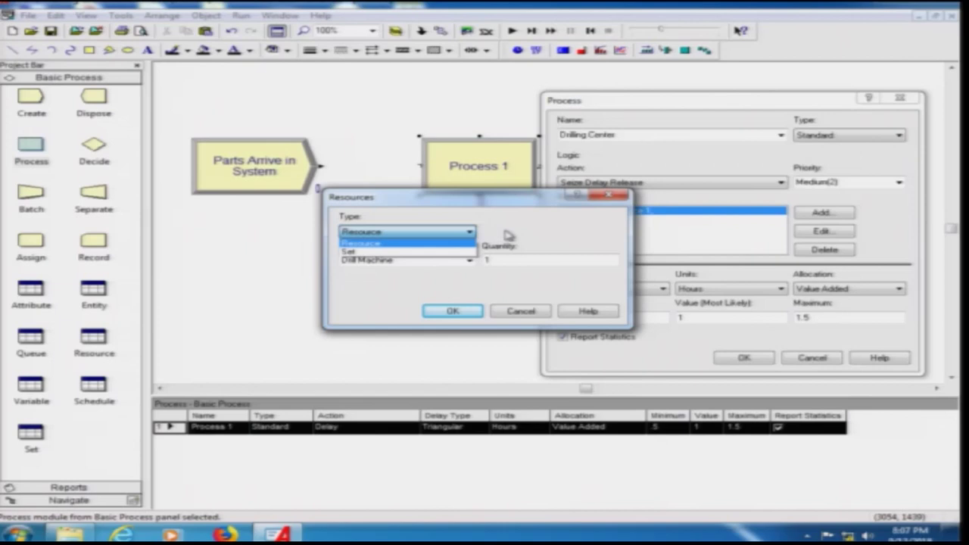
left_click(508, 234)
left_click(407, 261)
left_click(448, 311)
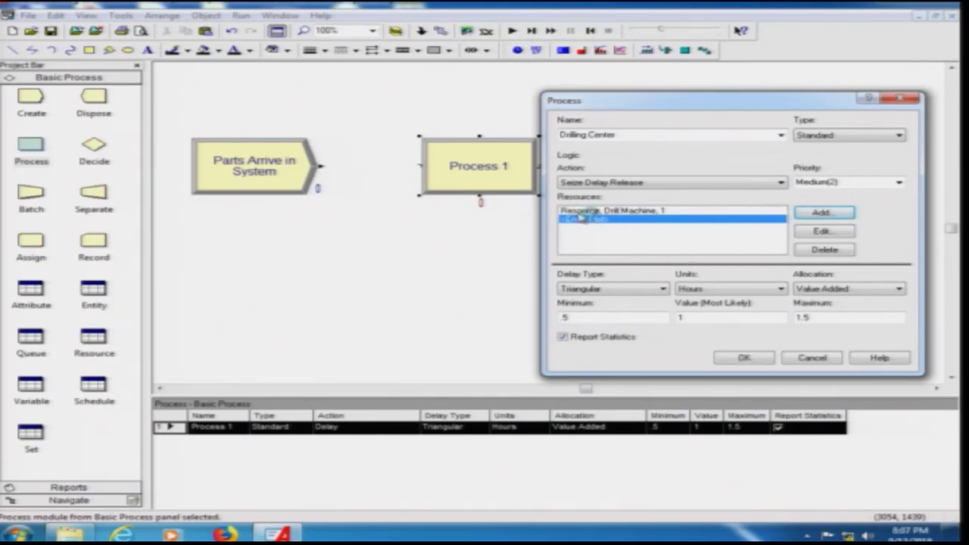
left_click(581, 212)
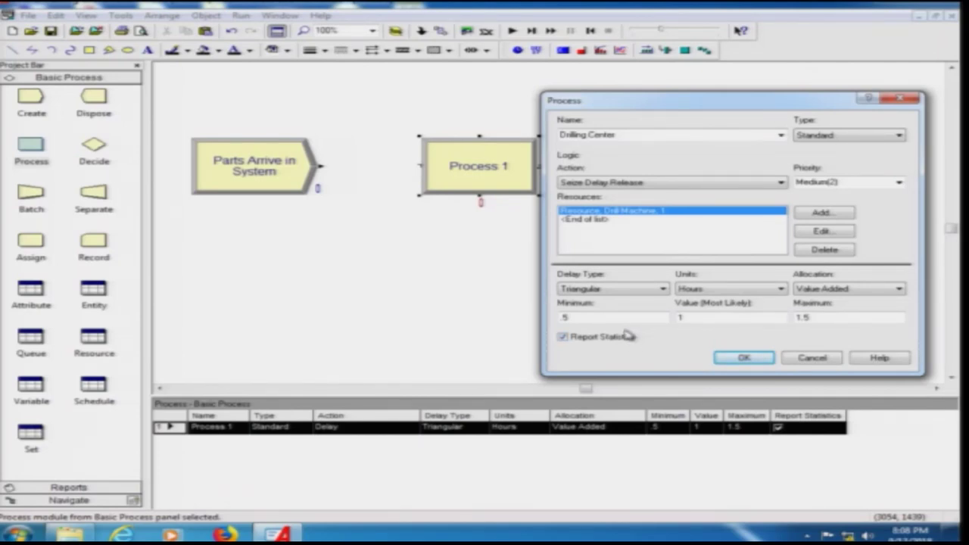
- Compare the delay type options and settle on Constant
left_click(663, 289)
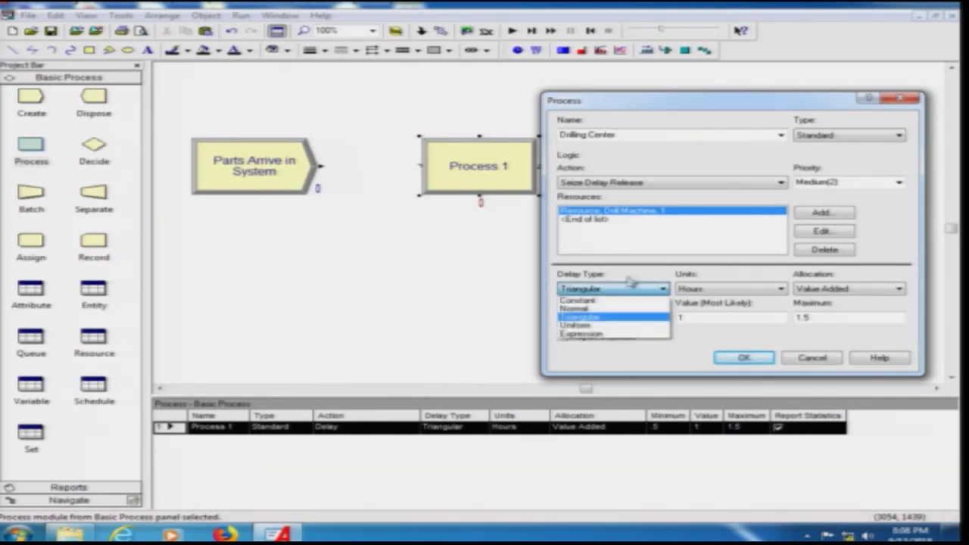
left_click(618, 301)
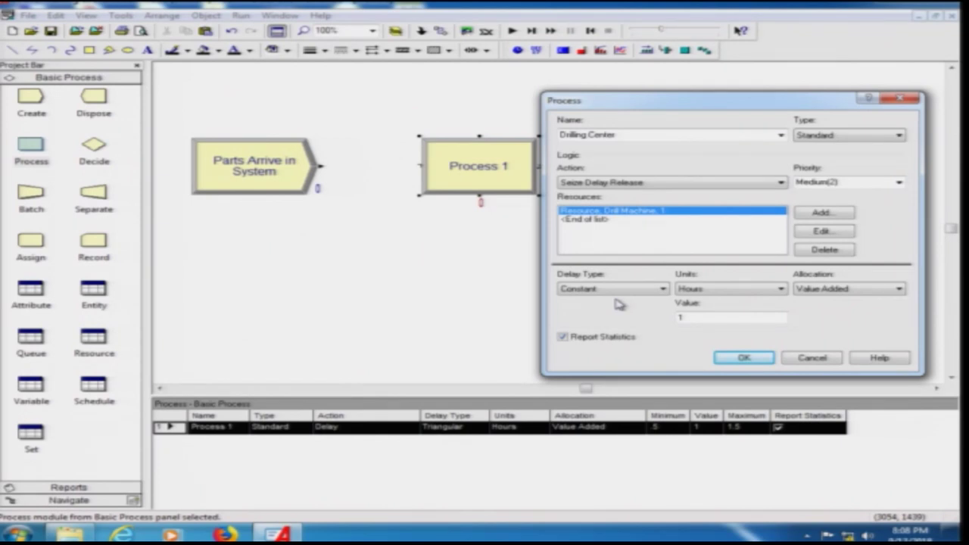
left_click(663, 290)
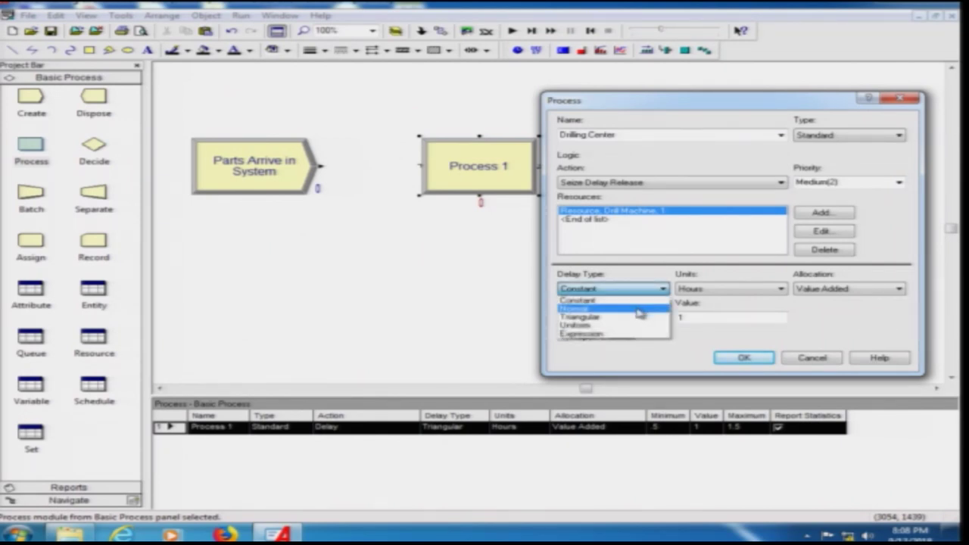
left_click(640, 310)
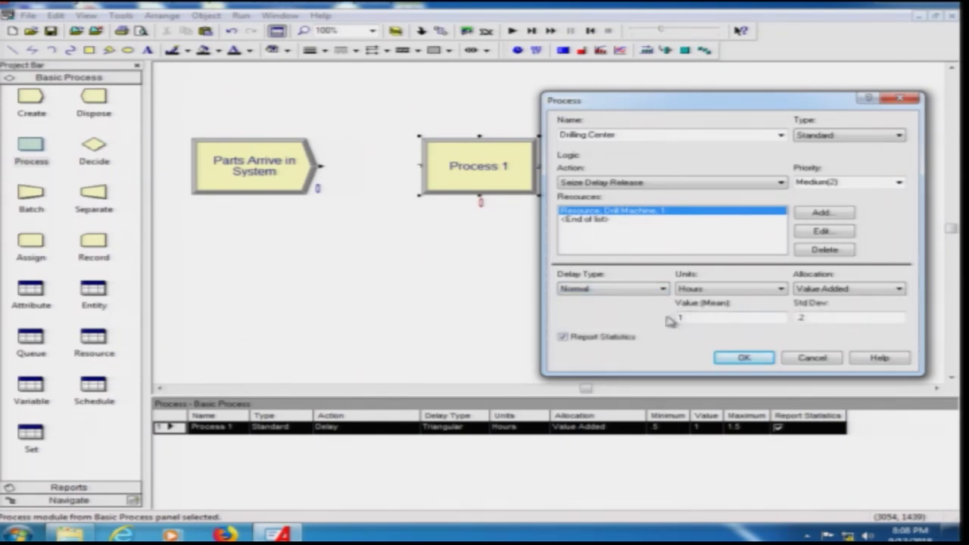
left_click(662, 291)
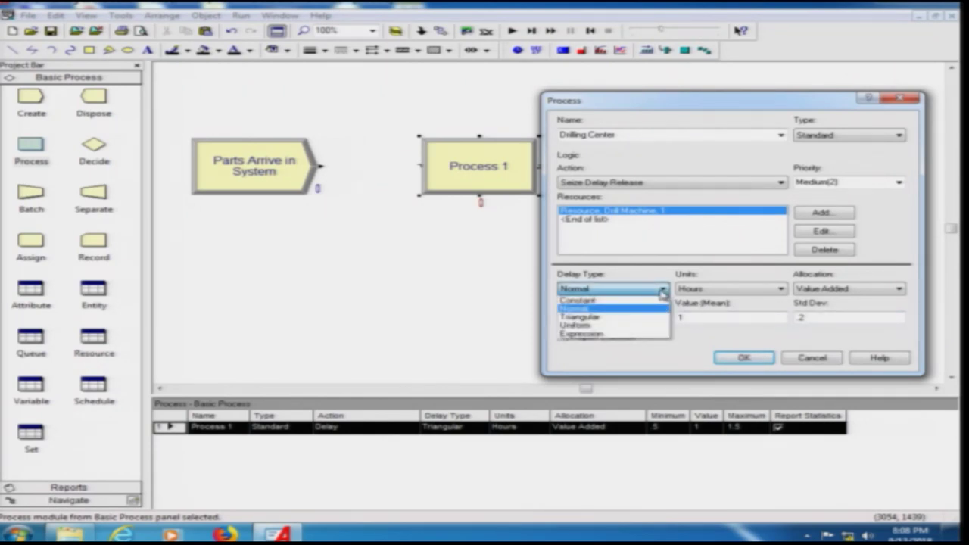
left_click(631, 316)
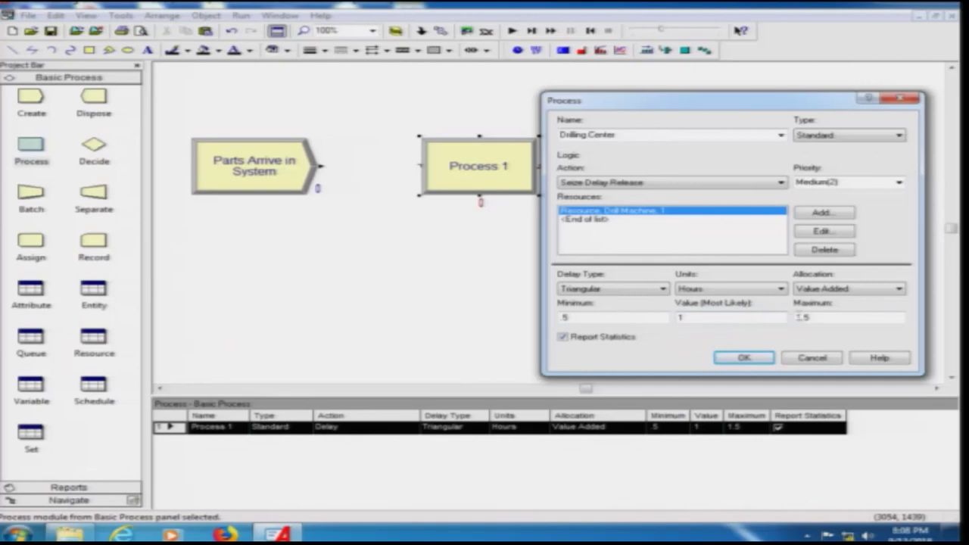
left_click(647, 290)
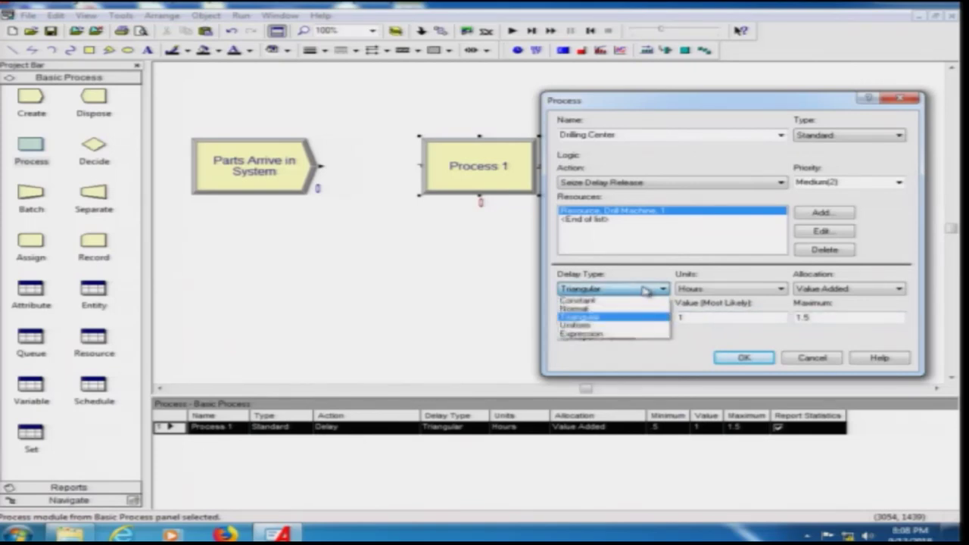
left_click(621, 326)
left_click(594, 292)
left_click(602, 337)
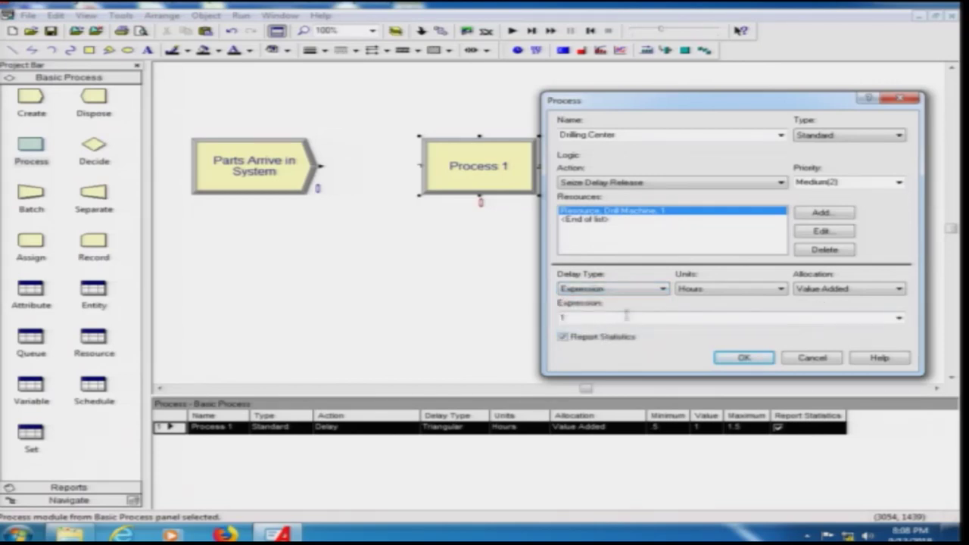
left_click(898, 318)
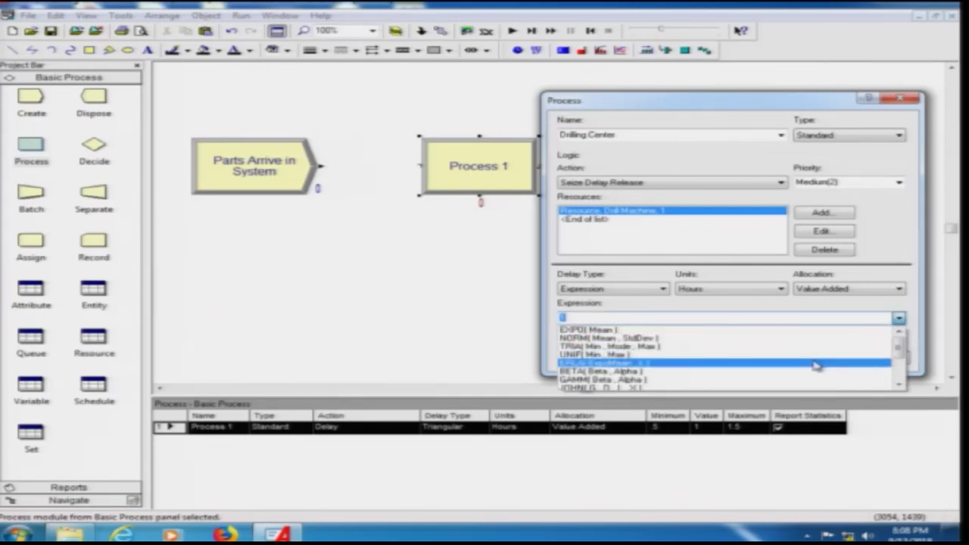
scroll(794, 384, "down", 2)
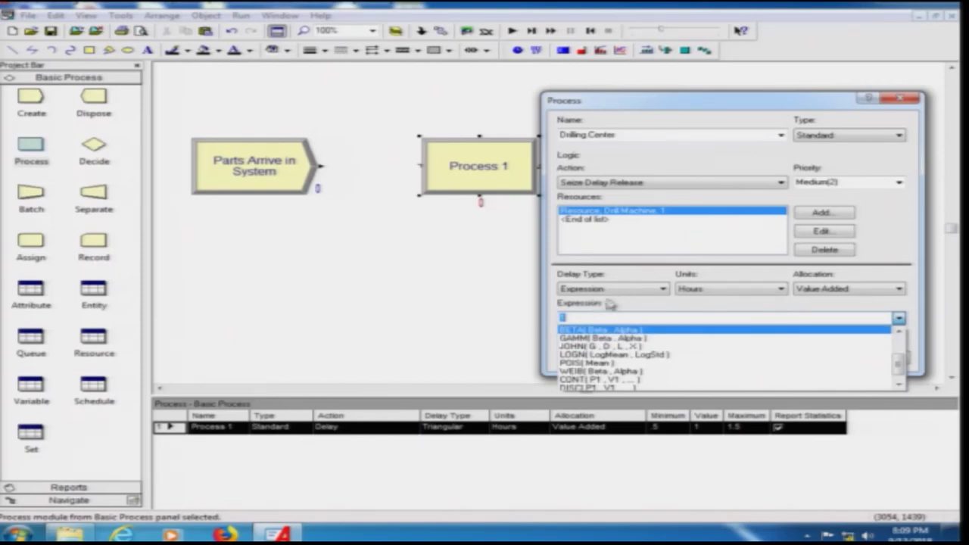
left_click(633, 296)
left_click(633, 296)
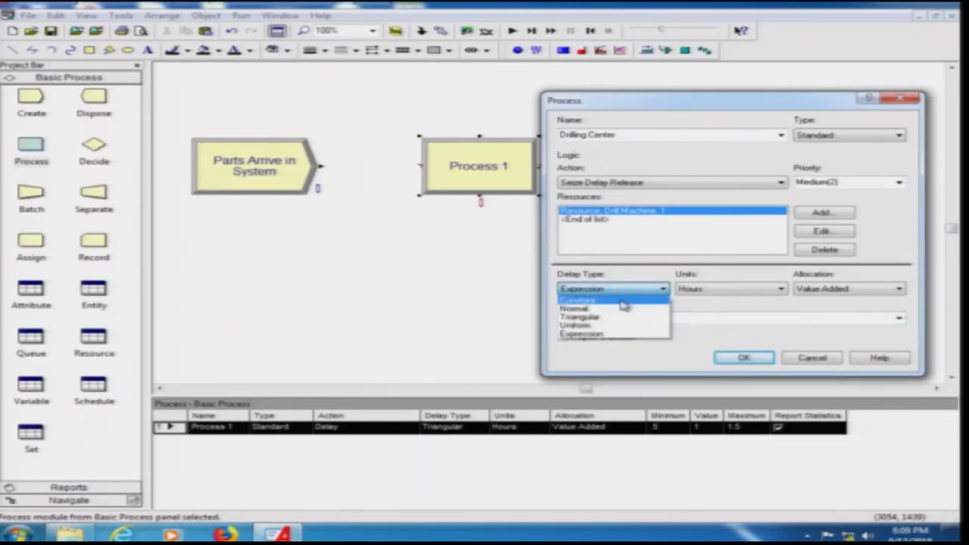
left_click(605, 300)
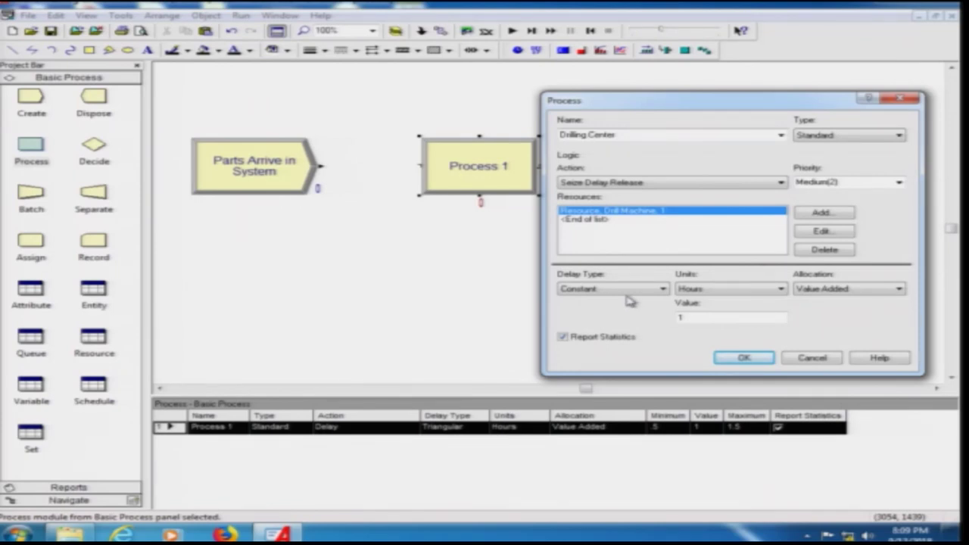
- Make the delay 7 Minutes, keeping Value Added allocation
left_click(730, 294)
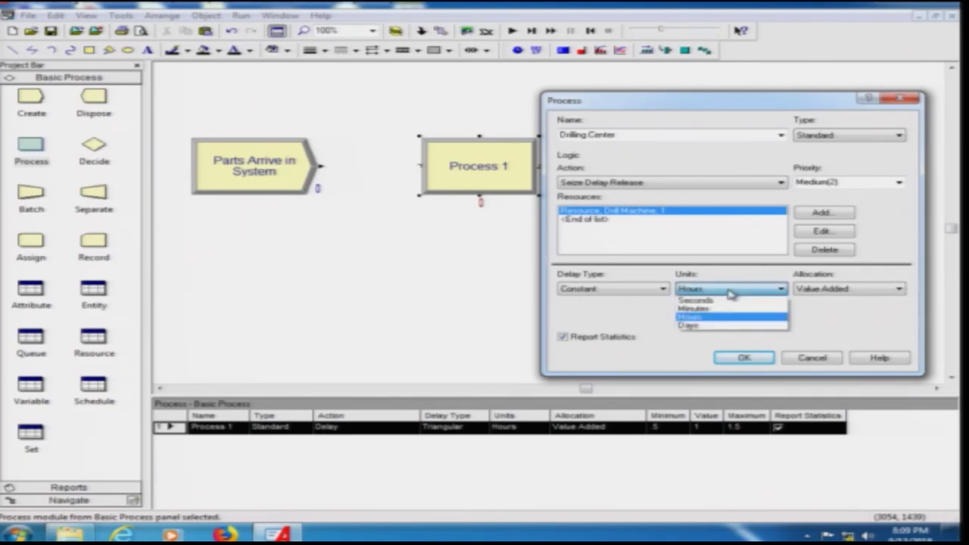
left_click(708, 309)
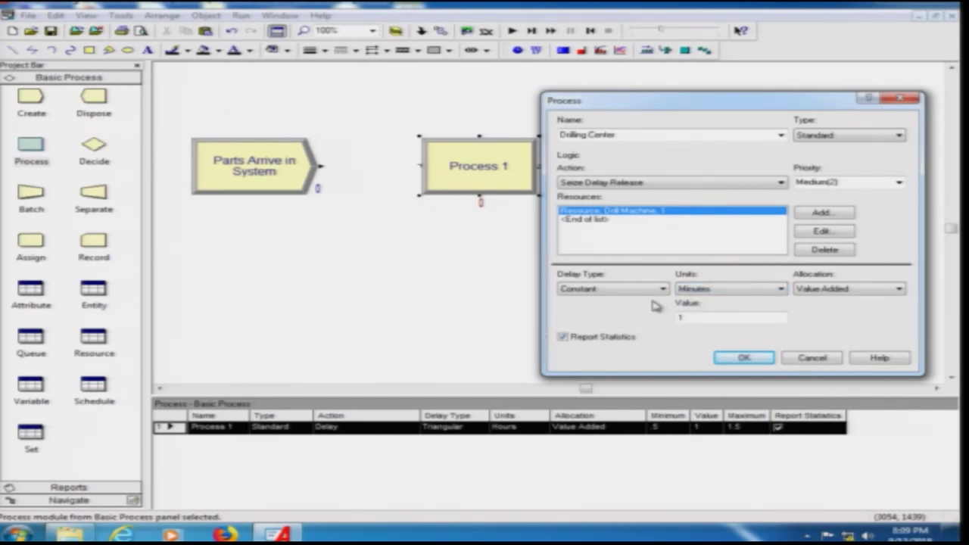
left_click(719, 319)
double_click(693, 318)
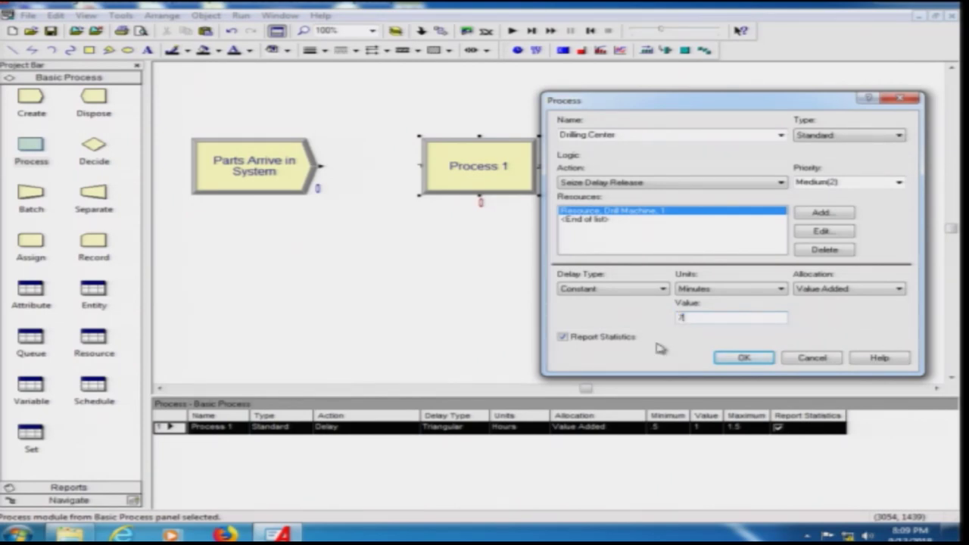
left_click(869, 289)
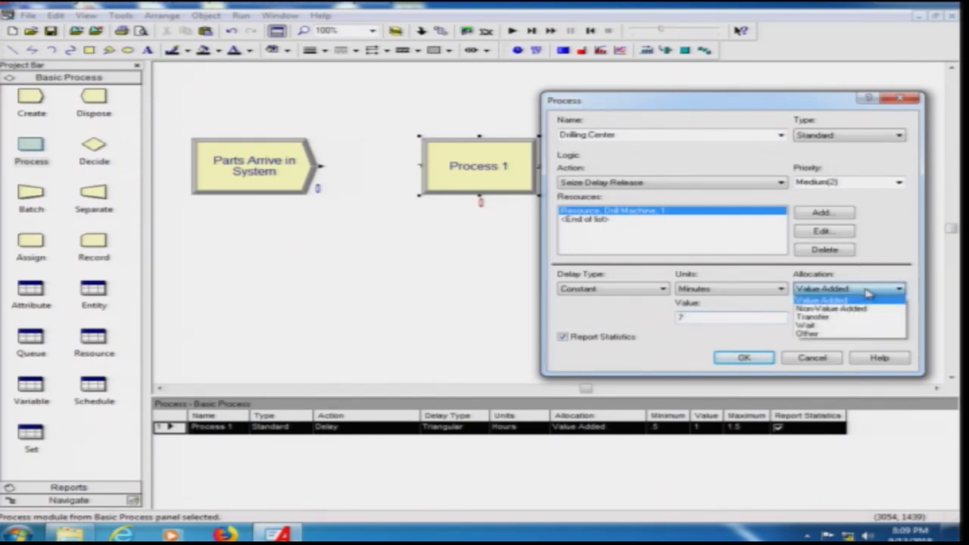
left_click(868, 290)
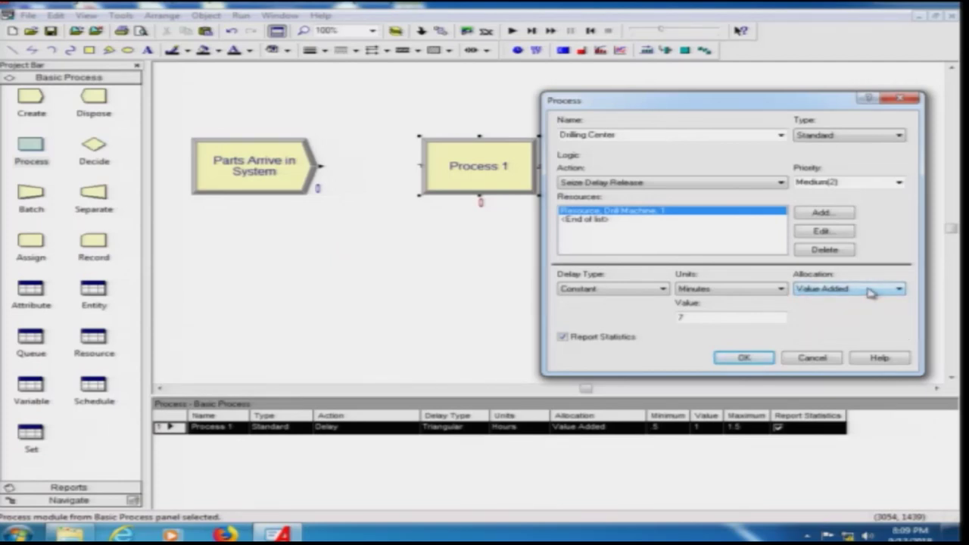
left_click(869, 291)
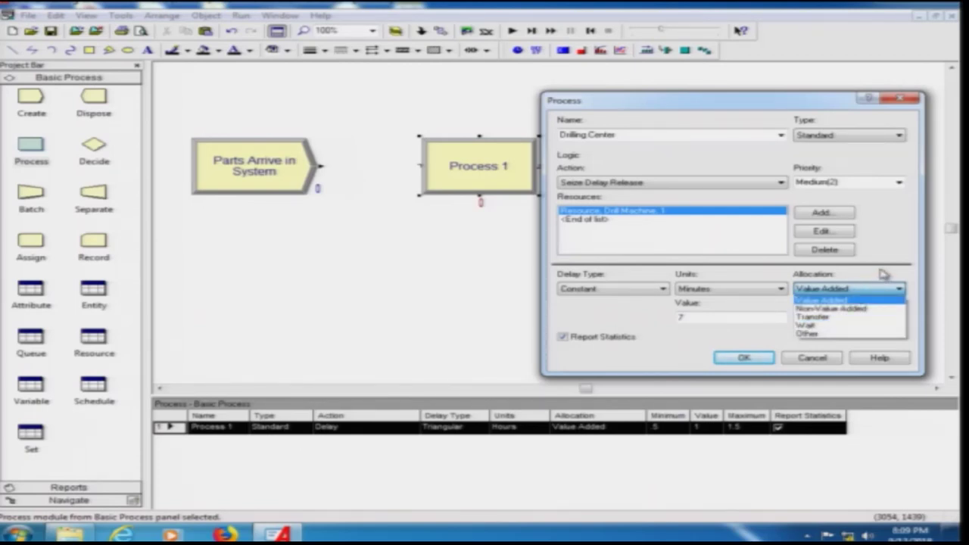
left_click(844, 302)
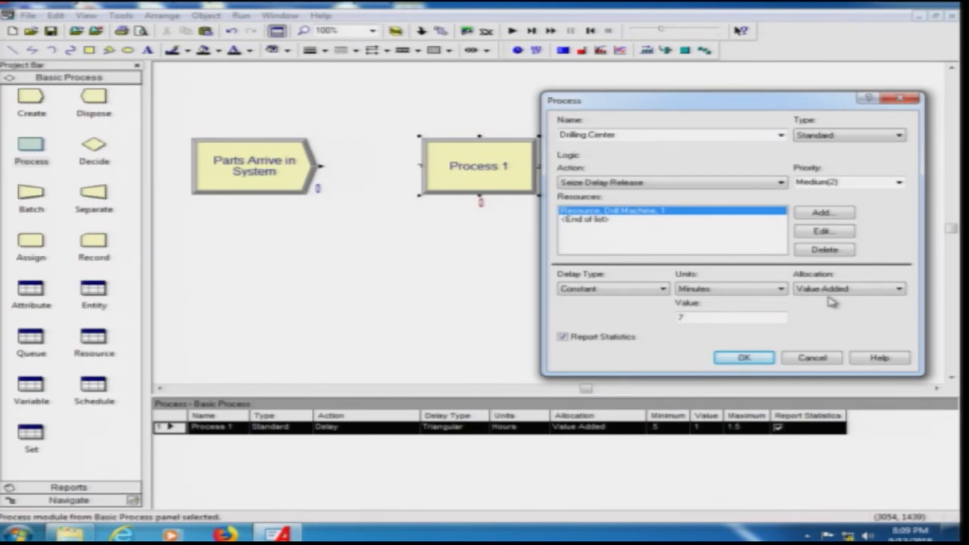
- Apply the Drilling Center settings and reopen them for a quick review
left_click(742, 359)
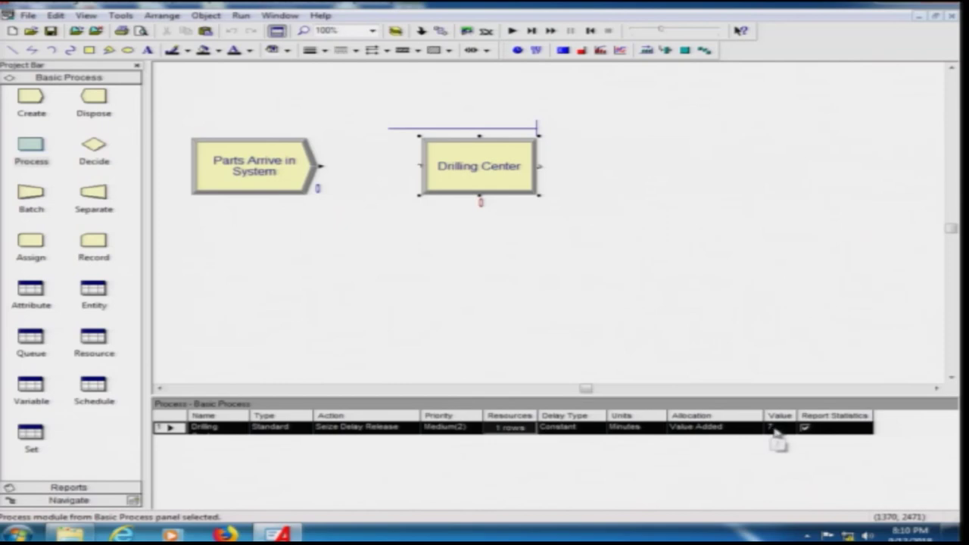
double_click(456, 164)
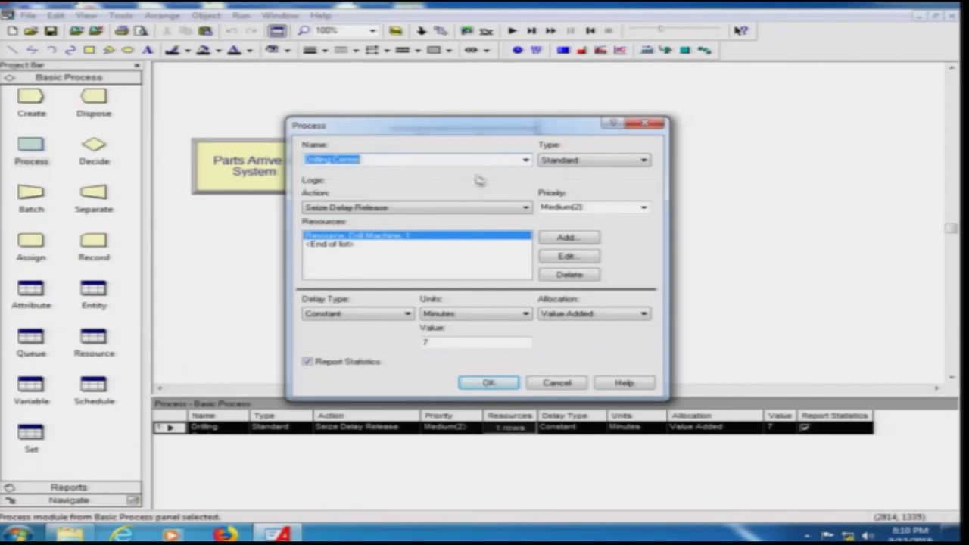
left_click(488, 383)
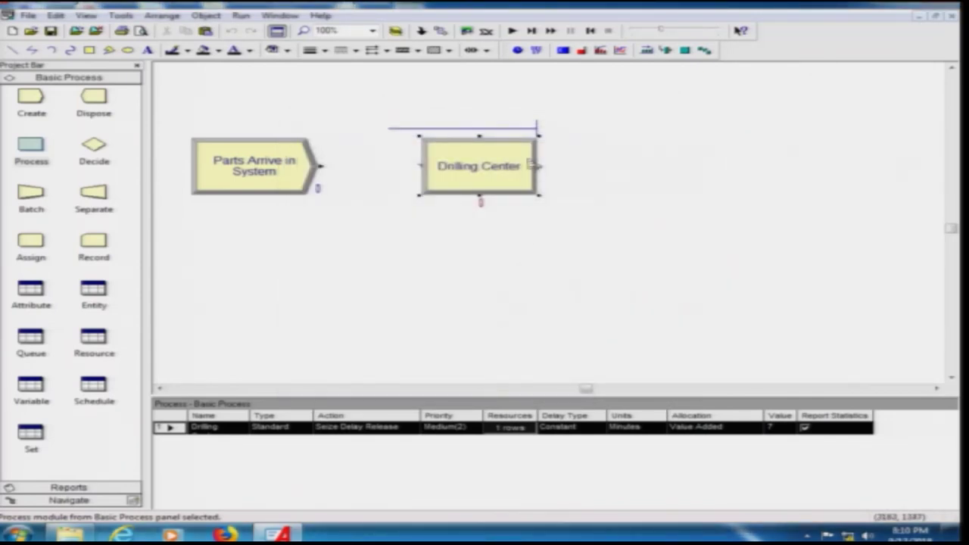
- Inspect the Drilling Center Queue properties and close them
left_click(532, 133)
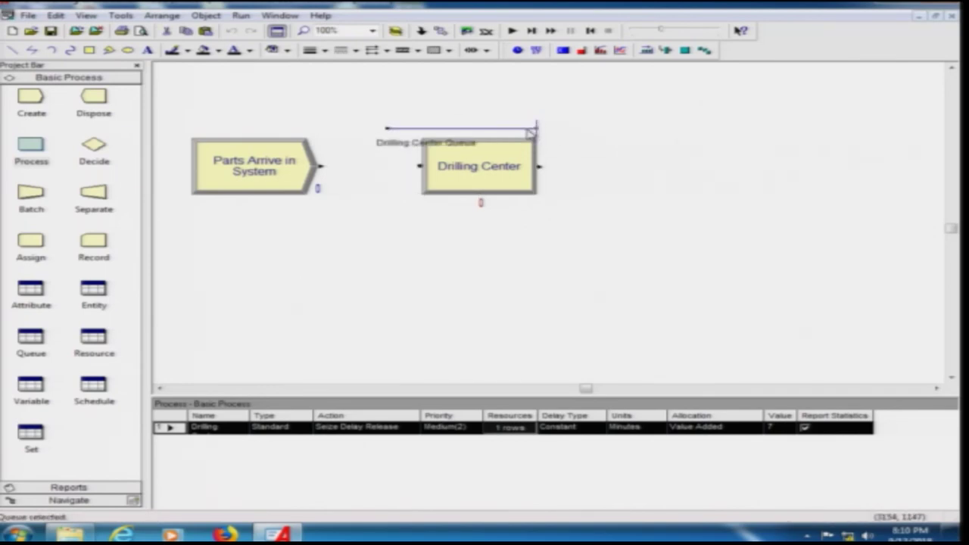
double_click(532, 133)
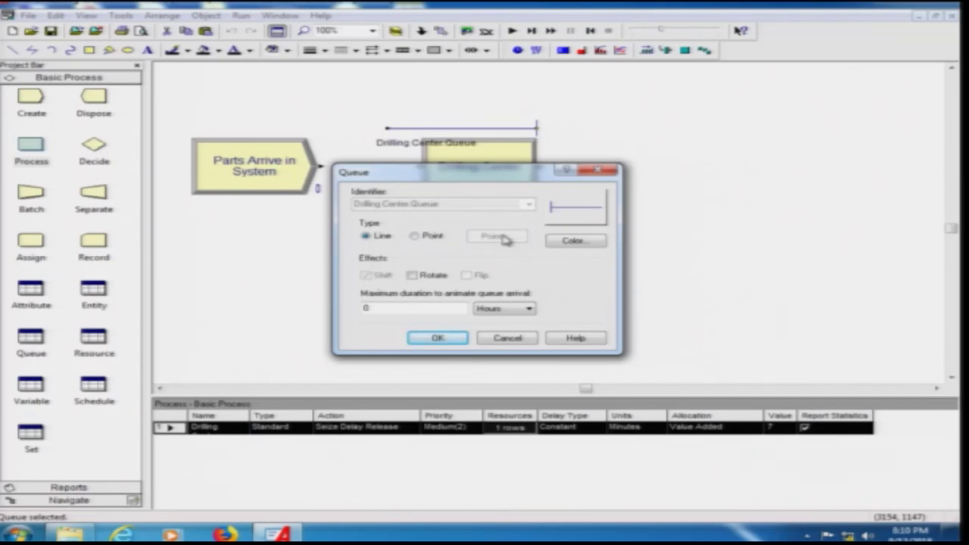
left_click(443, 340)
left_click(638, 137)
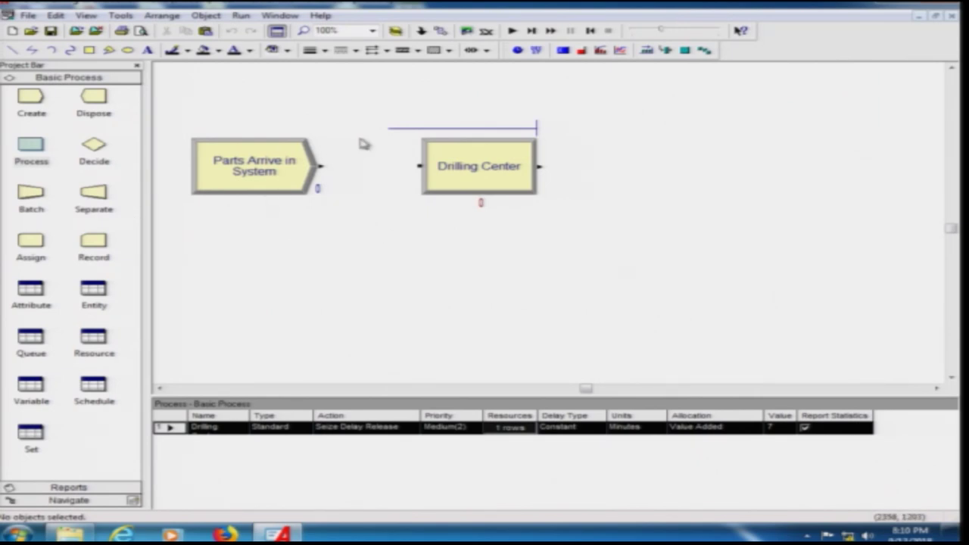
- Select Drilling Center Queue and compare the Queue and Process data tables
left_click(399, 130)
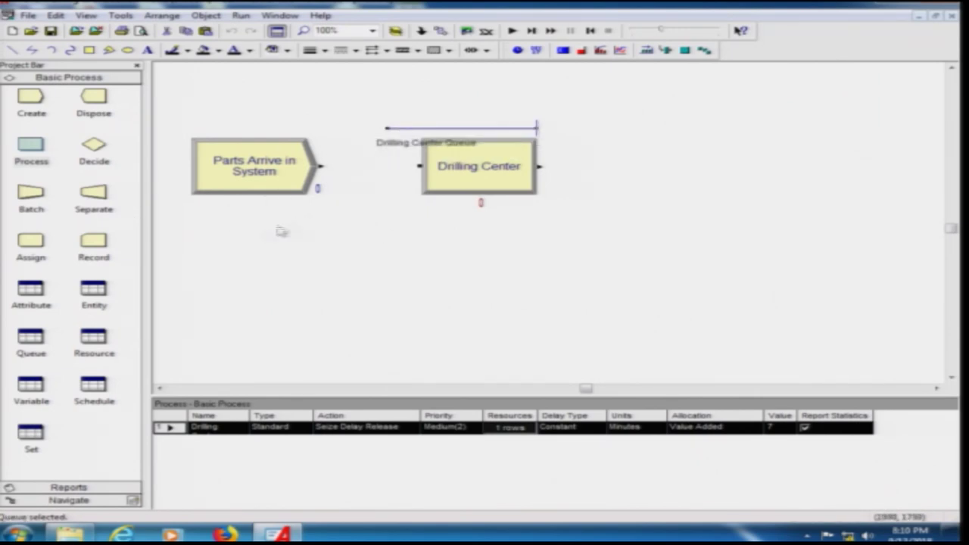
left_click(30, 338)
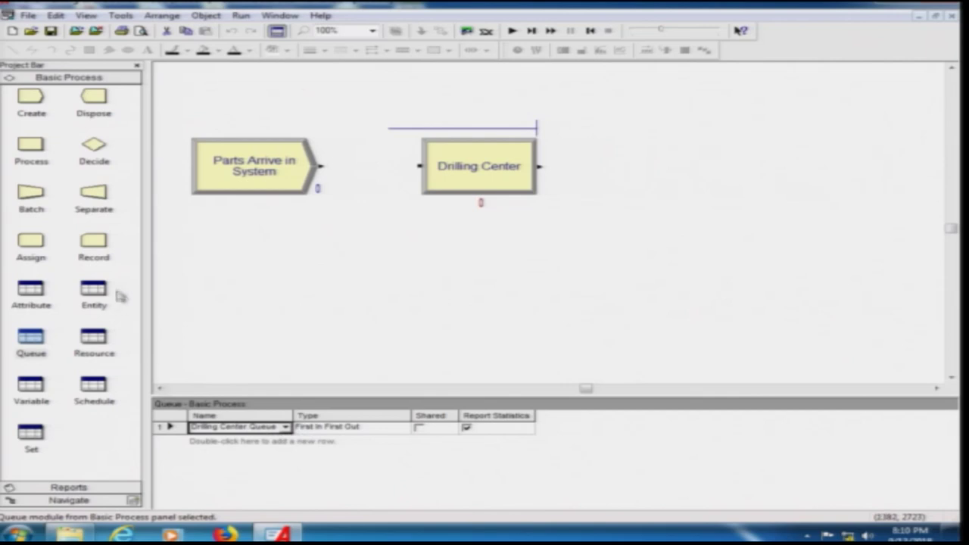
left_click(536, 129)
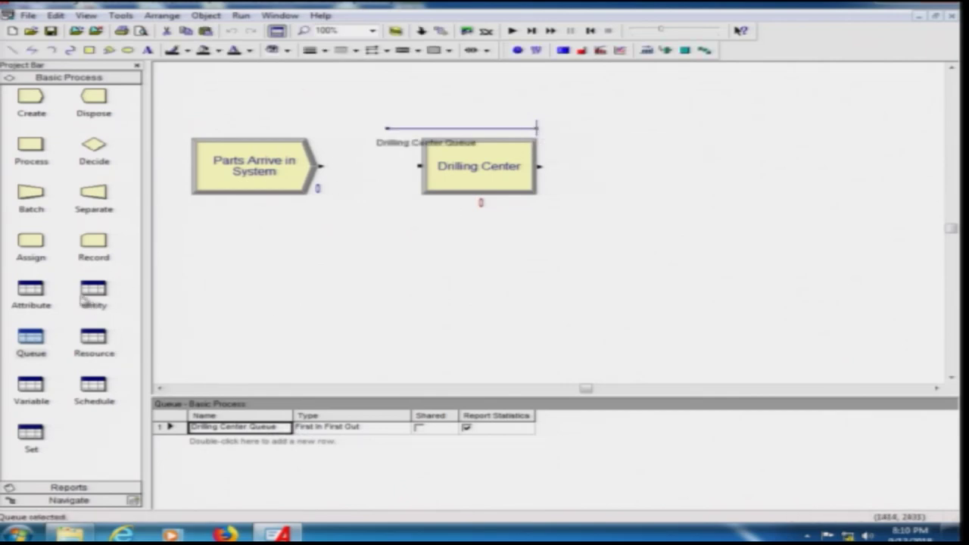
left_click(32, 146)
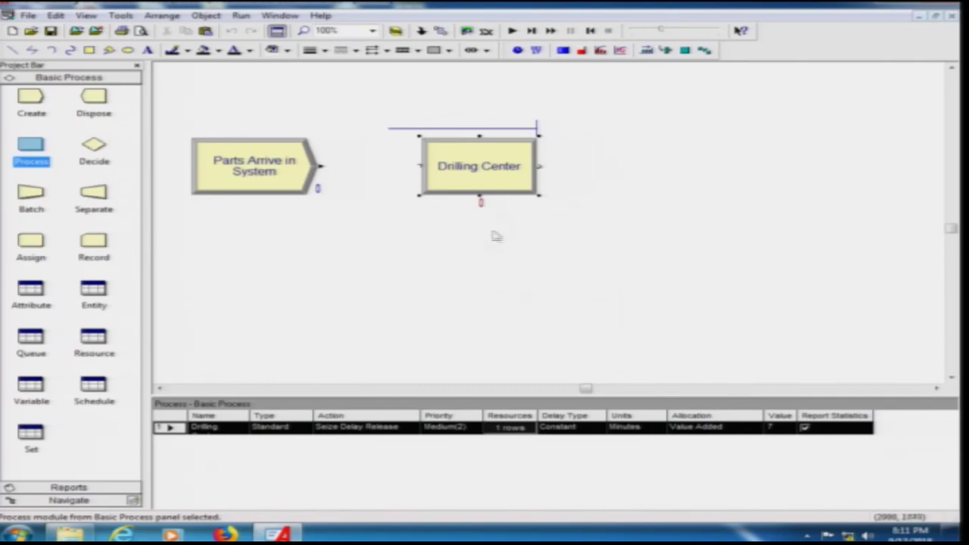
left_click(529, 135)
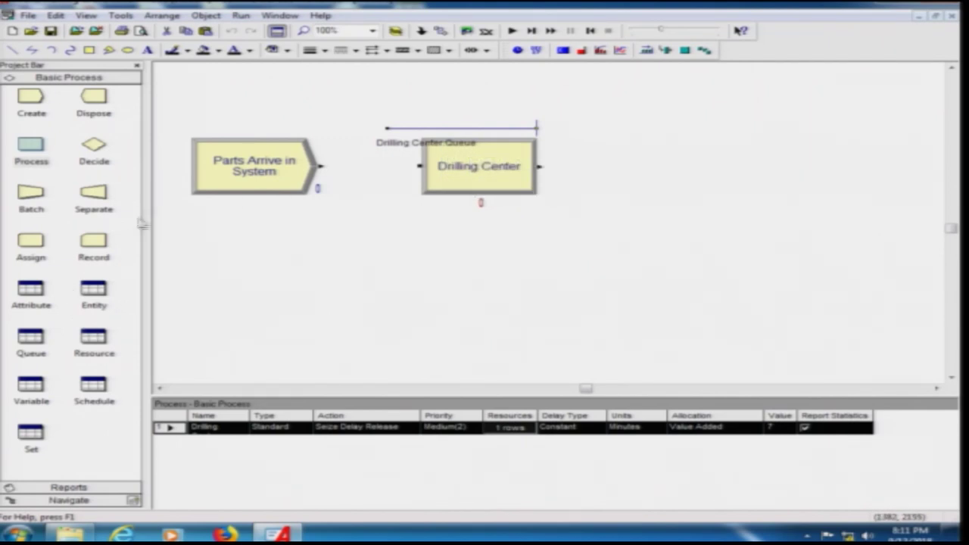
left_click(34, 340)
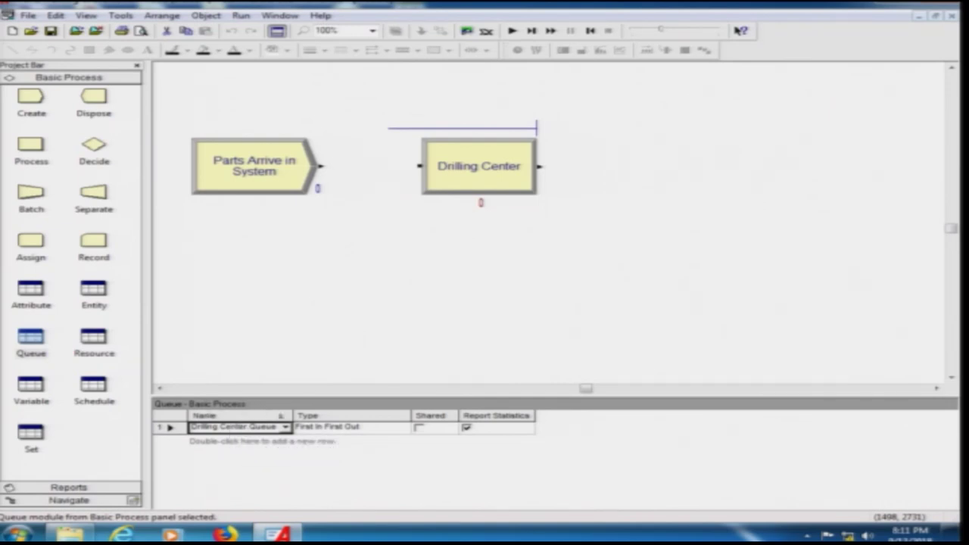
- Review the queue Type options for Drilling Center Queue, keeping First In First Out
left_click(323, 429)
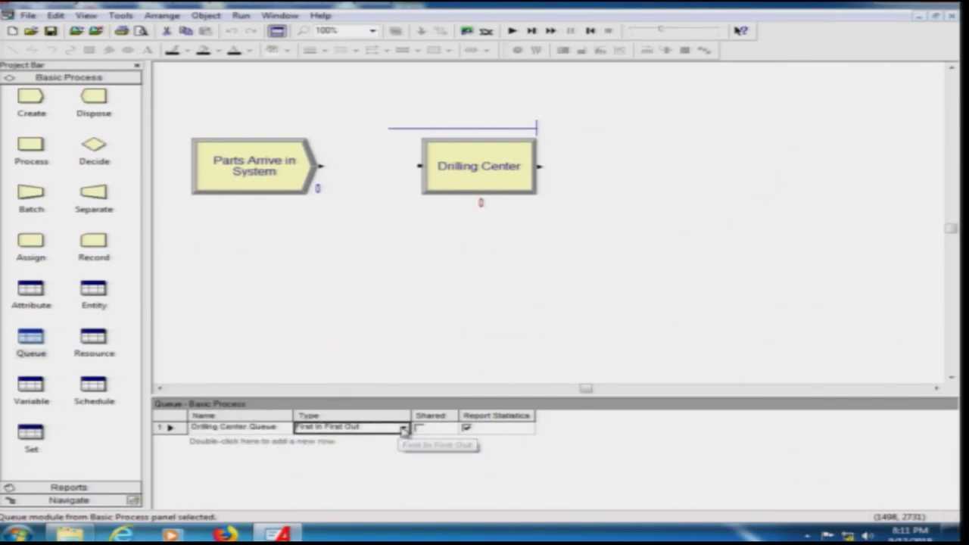
left_click(404, 428)
left_click(405, 430)
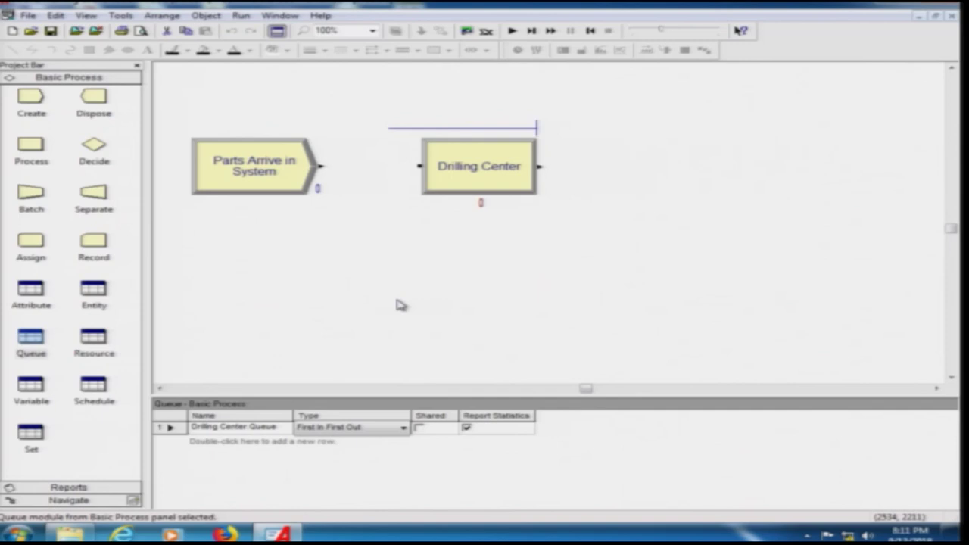
left_click(404, 428)
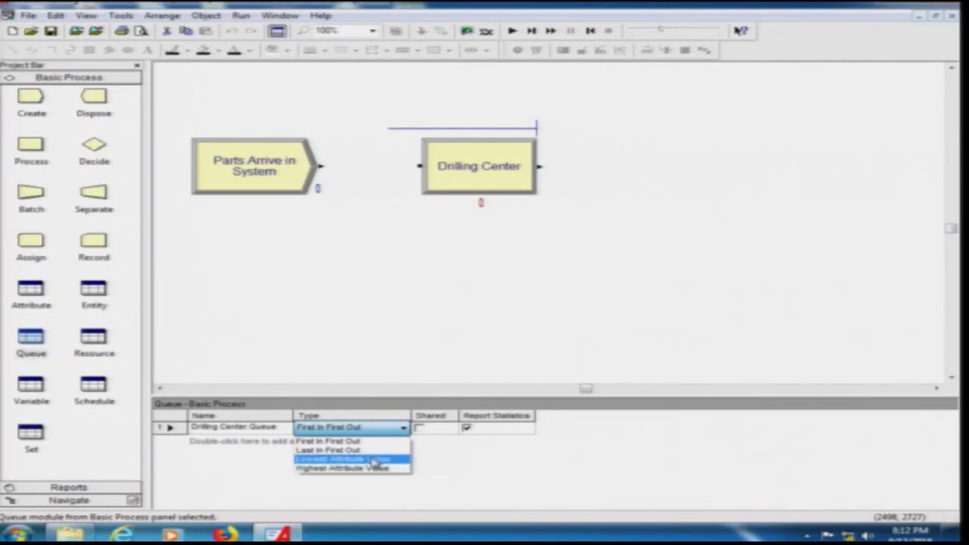
left_click(508, 492)
double_click(484, 180)
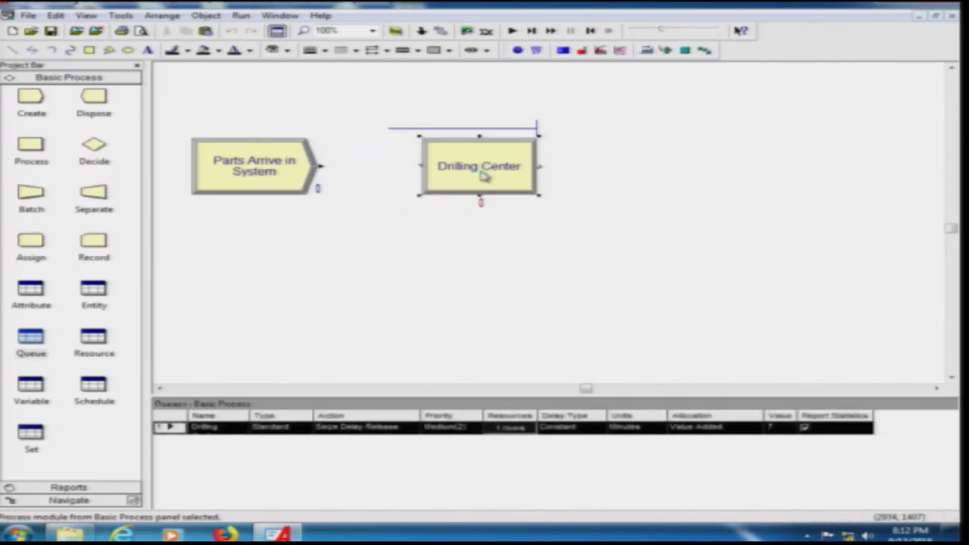
left_click(644, 207)
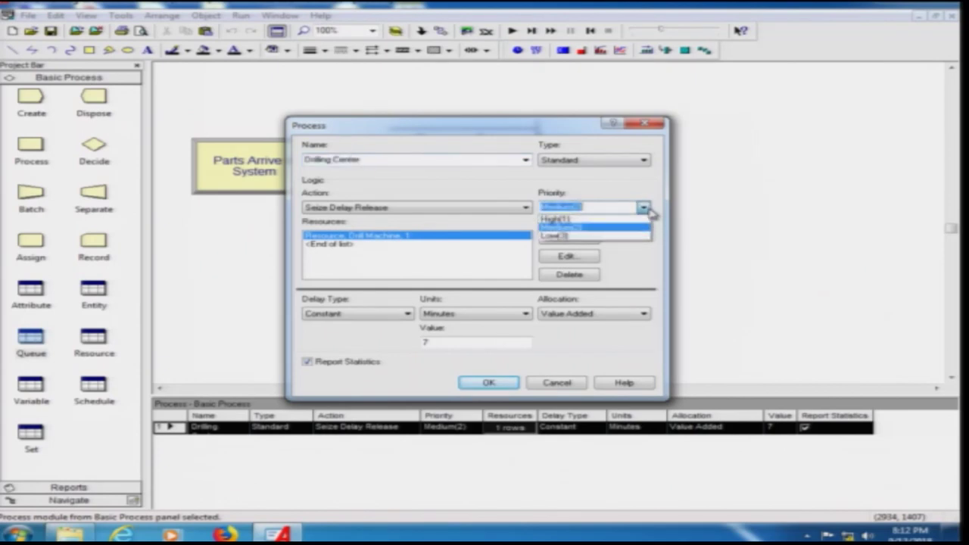
left_click(590, 228)
left_click(490, 382)
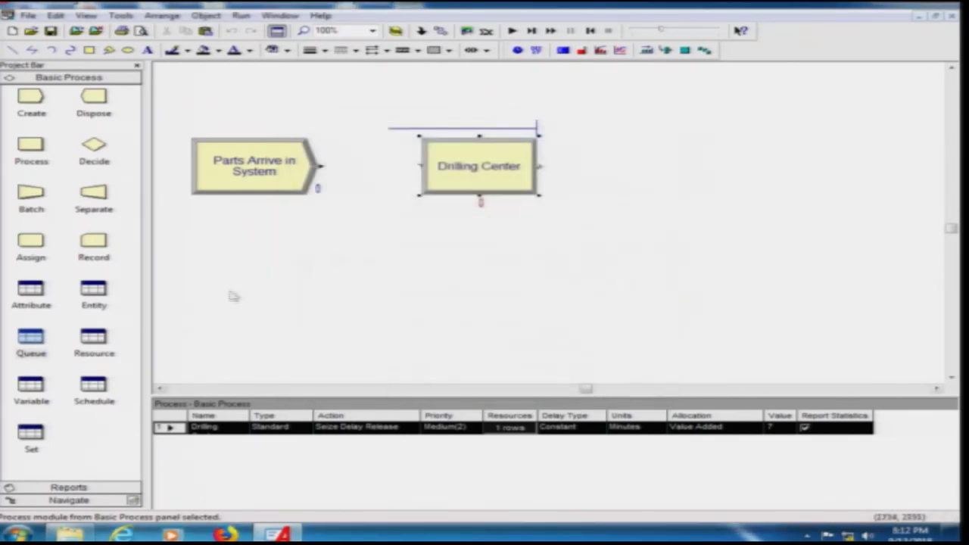
left_click(48, 341)
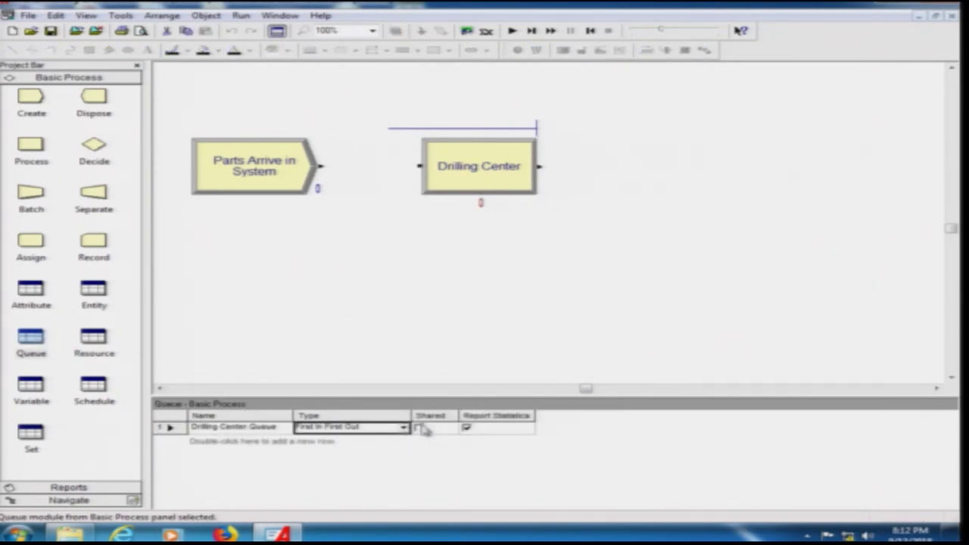
double_click(503, 169)
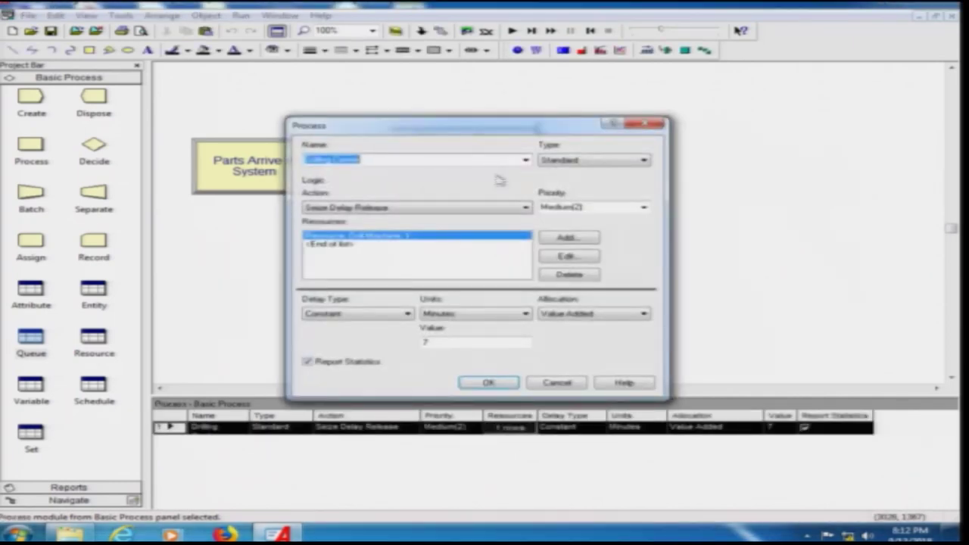
left_click(489, 382)
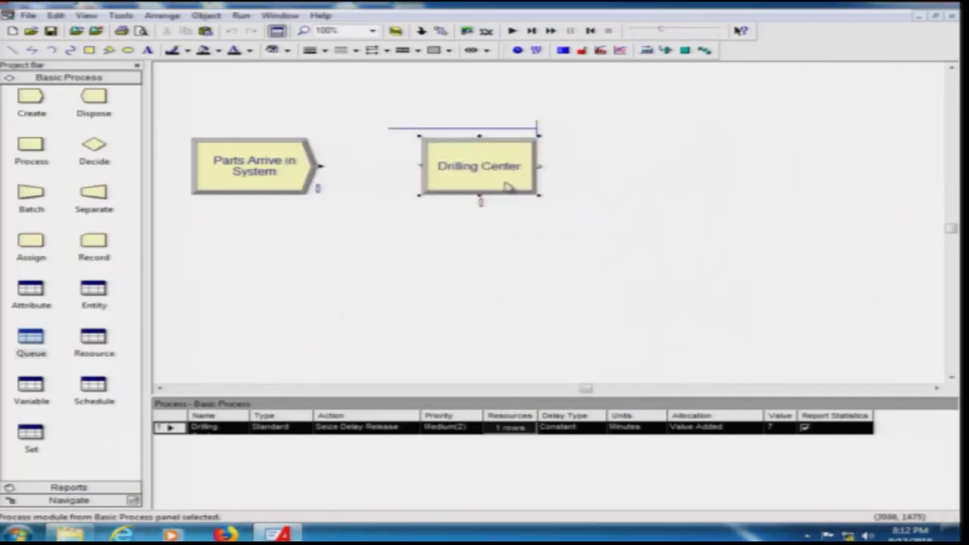
left_click(34, 357)
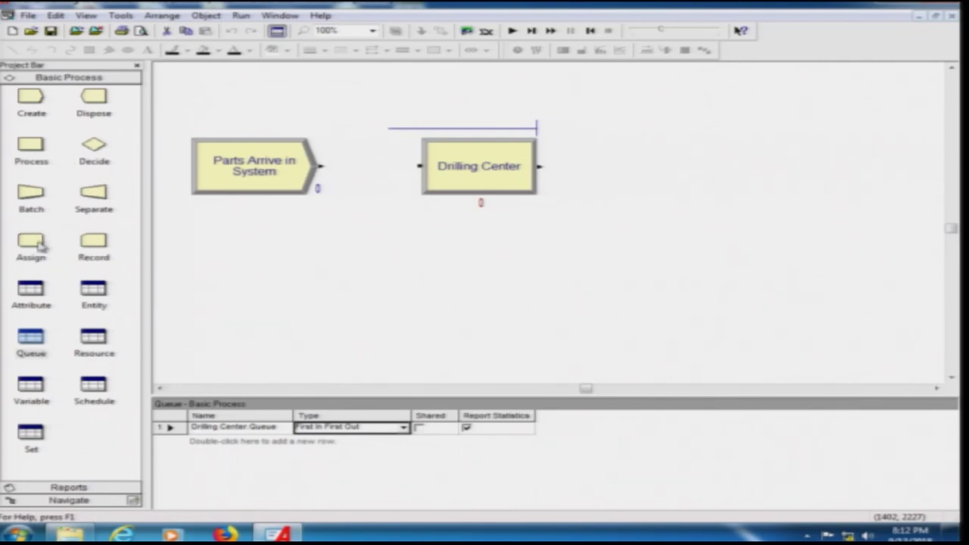
- Check Drill Machine's name, Fixed Capacity type and capacity of 1 in the Resource sheet
left_click(99, 340)
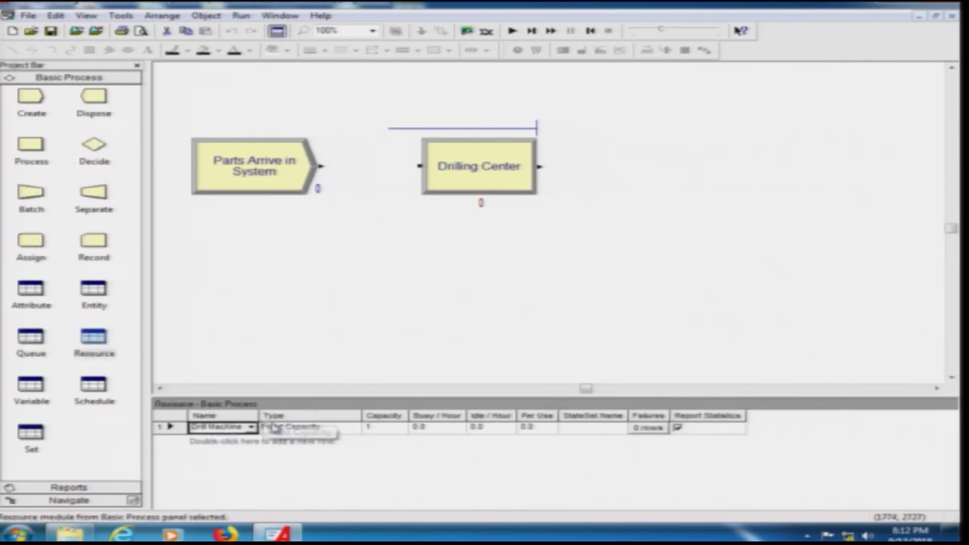
left_click(247, 427)
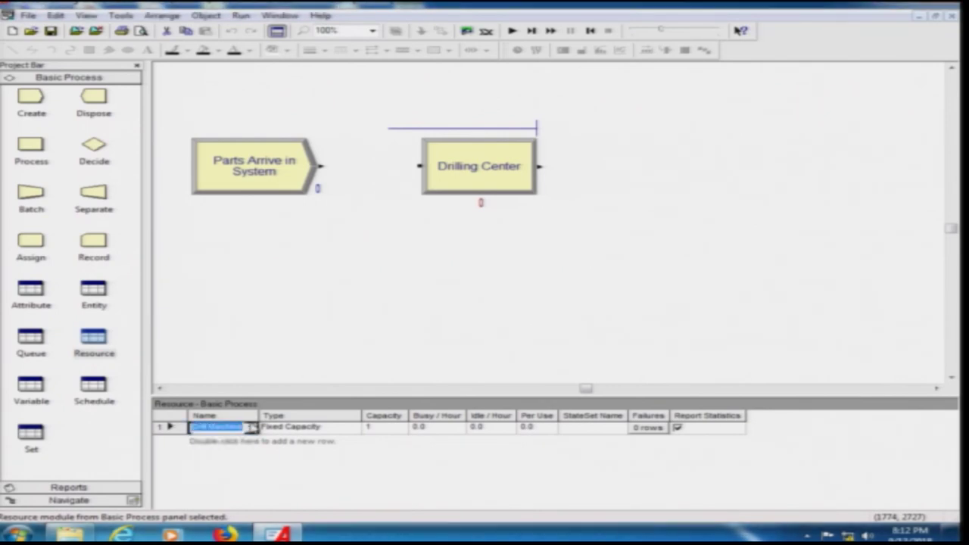
left_click(250, 427)
left_click(216, 435)
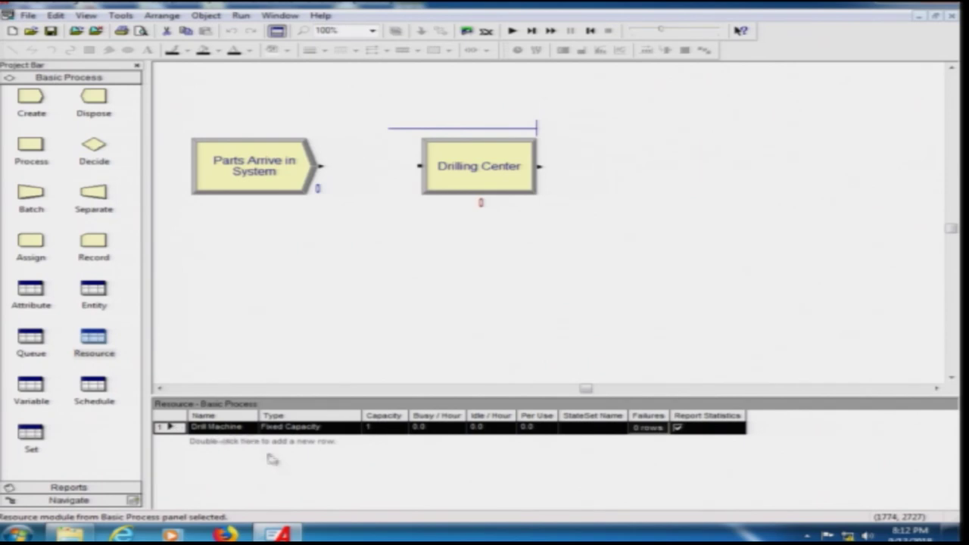
left_click(93, 341)
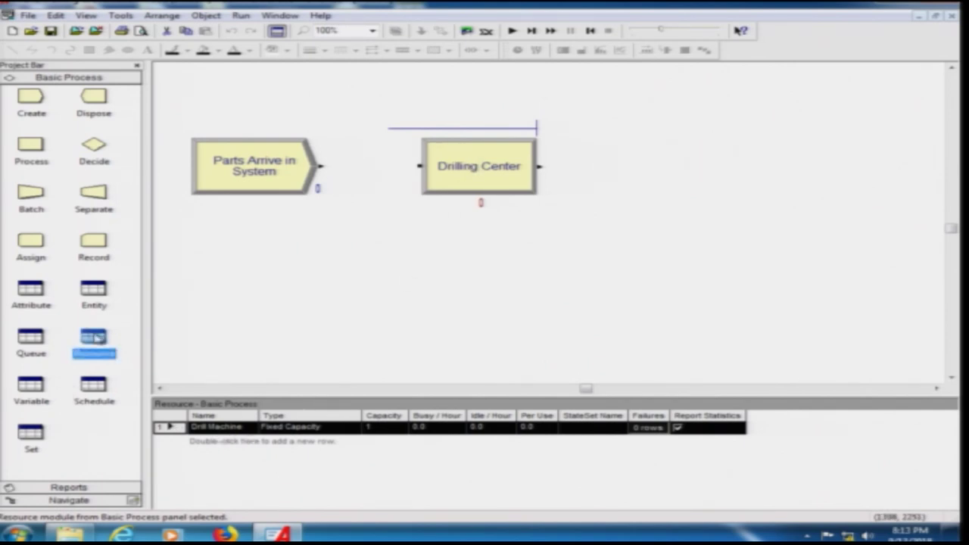
left_click(285, 427)
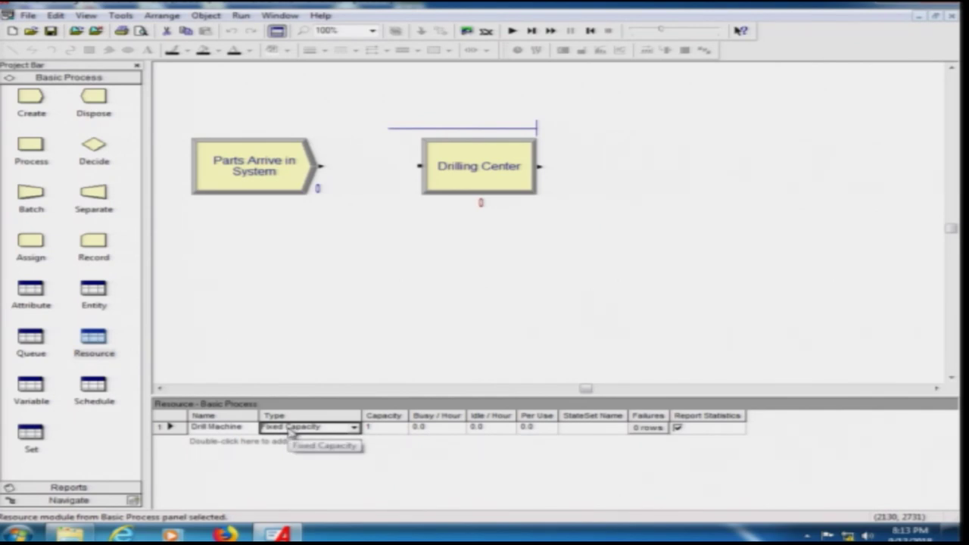
left_click(382, 430)
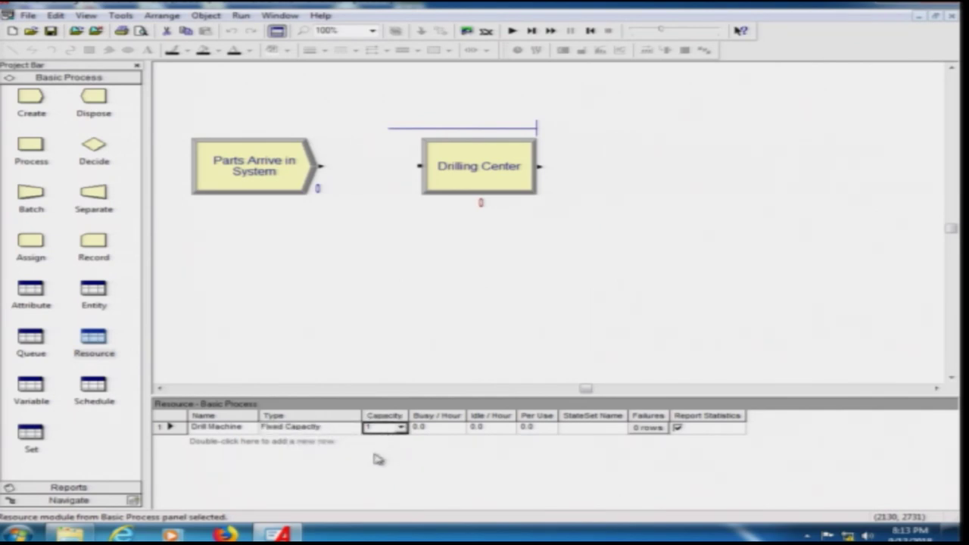
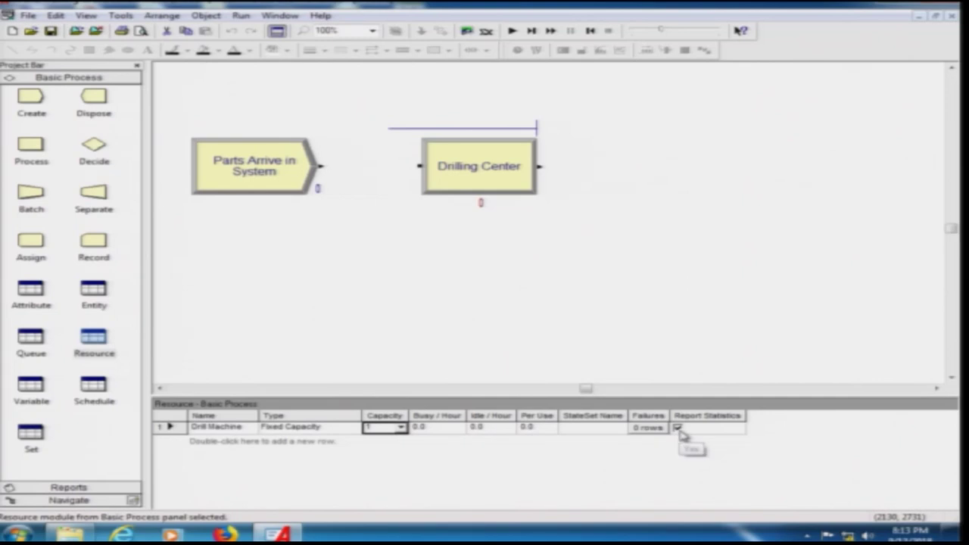
- Close the Capacity list and pick the Dispose module from Basic Process
left_click(414, 305)
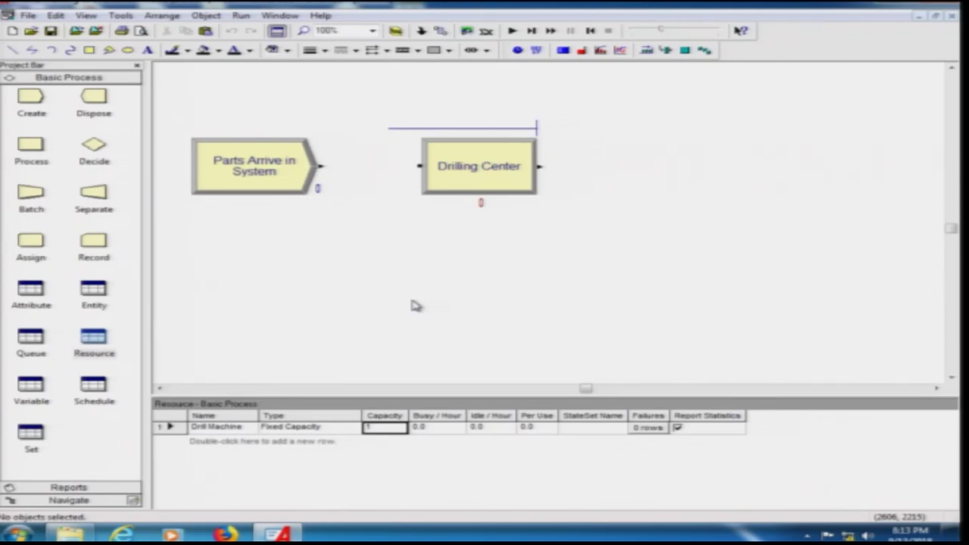
left_click(94, 99)
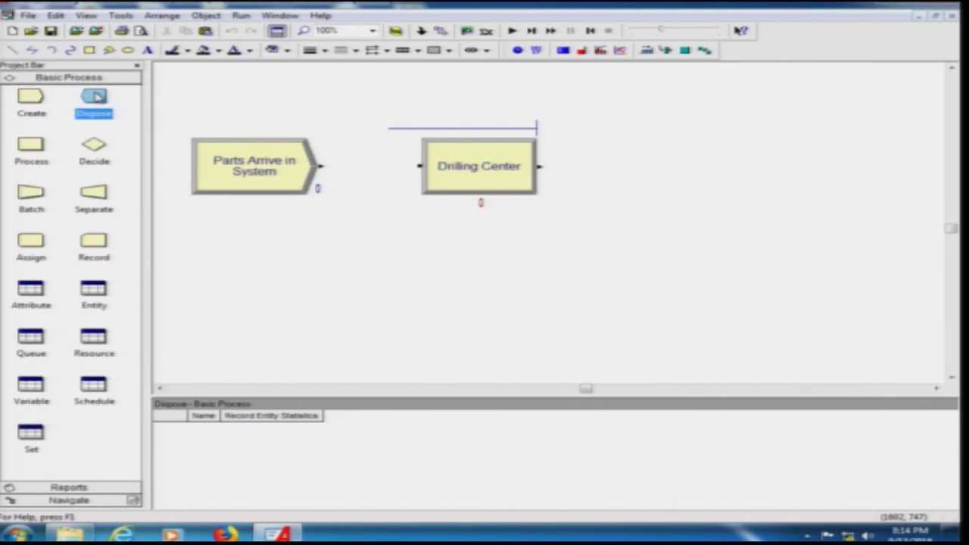
- Place a Dispose module right of Drilling Center and name it 'Parts Leave System'
left_click_drag(92, 97, 672, 177)
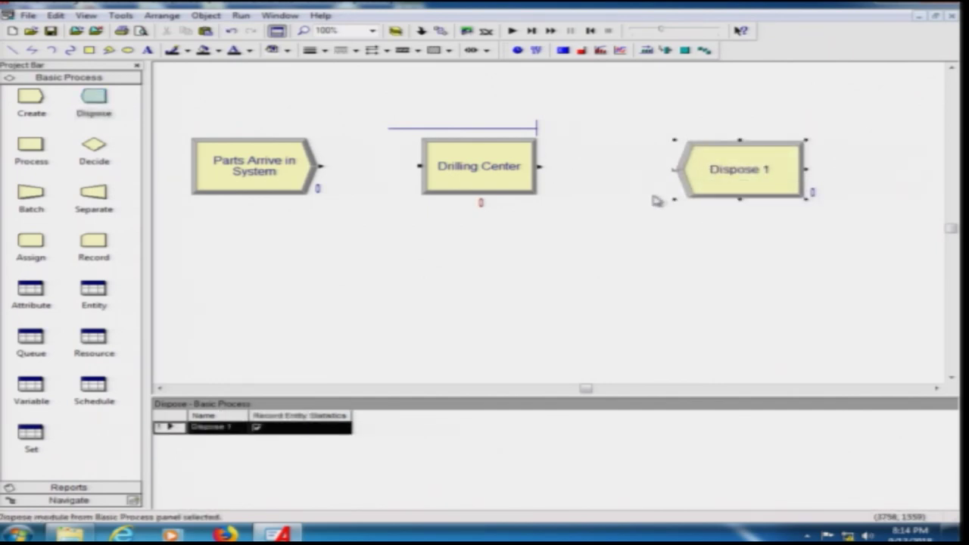
double_click(723, 173)
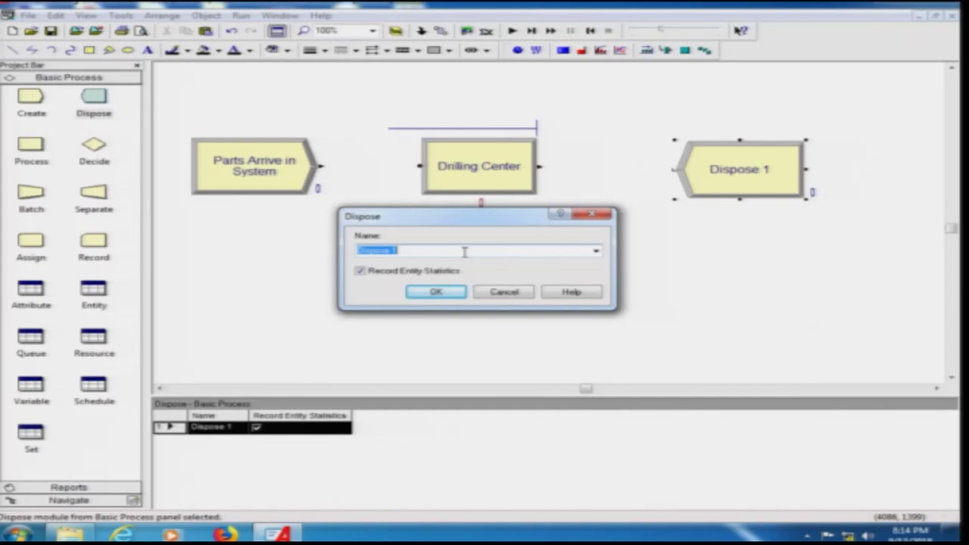
type("Parts Leave System")
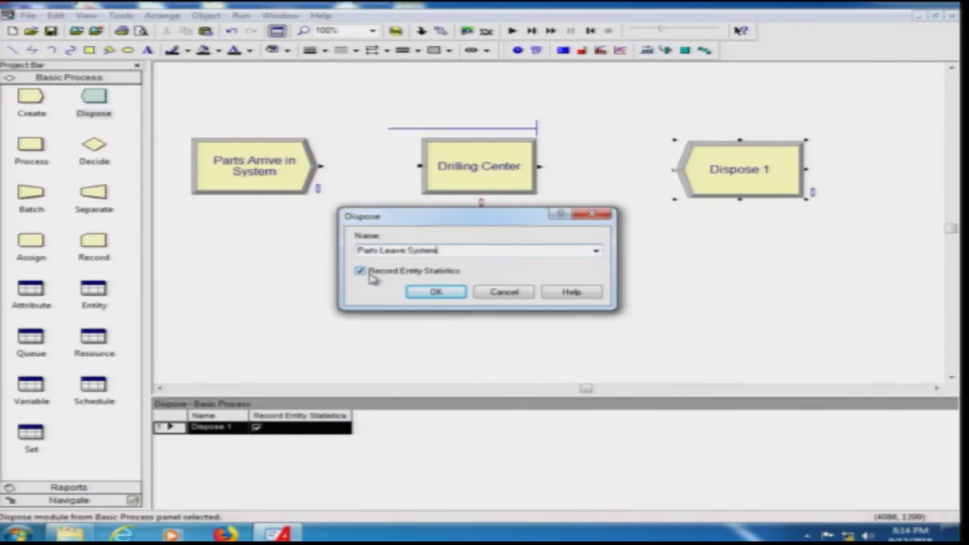
left_click(428, 294)
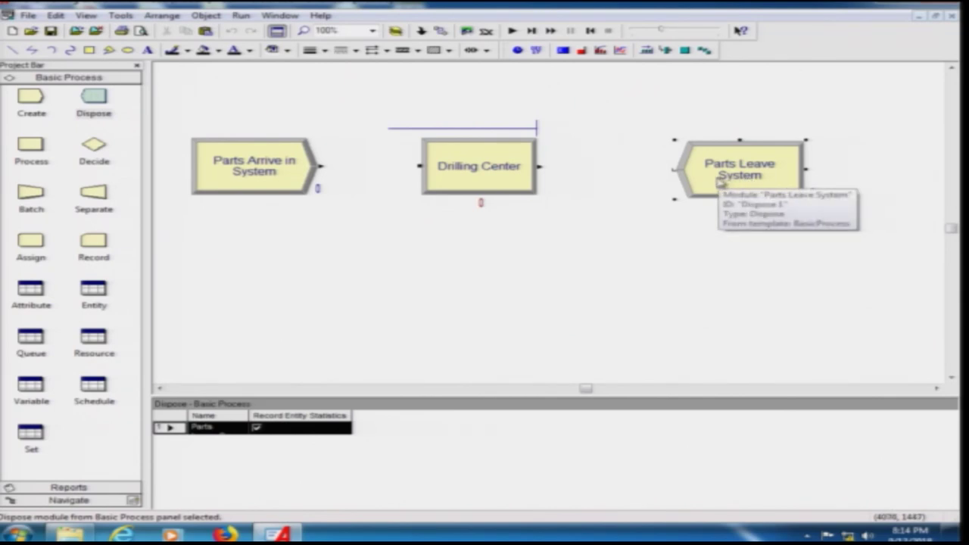
- Review each module's data and shift Parts Leave System left toward Drilling Center
left_click_drag(714, 168, 701, 172)
left_click(283, 245)
left_click(305, 166)
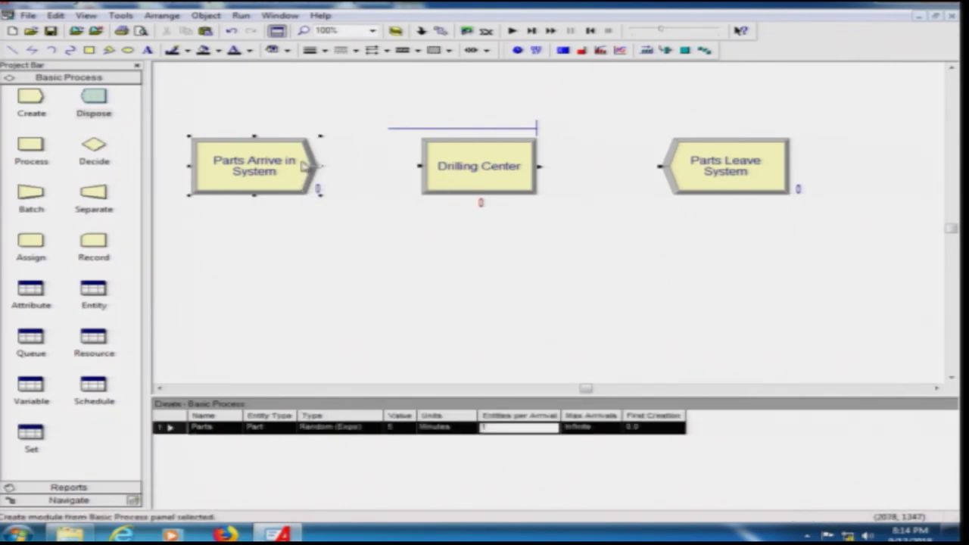
left_click(483, 159)
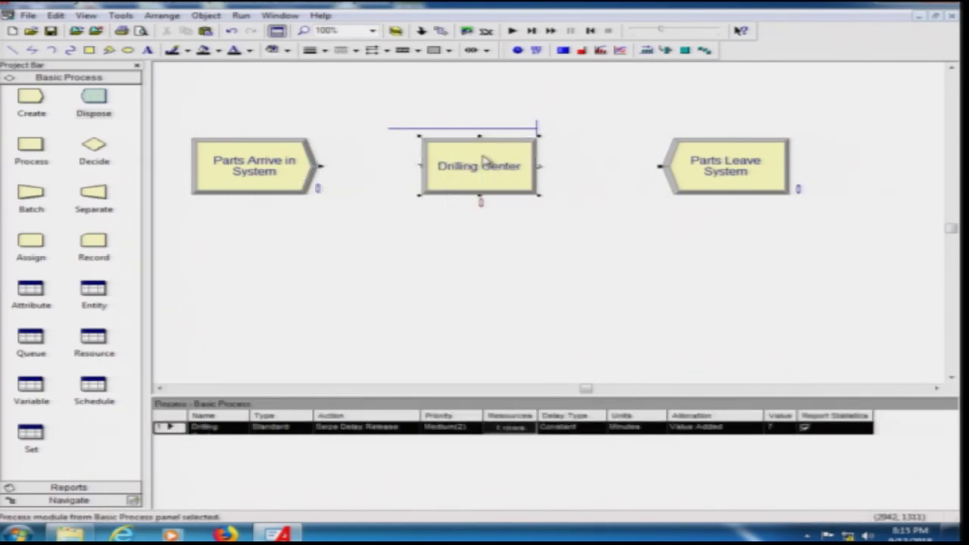
left_click(722, 168)
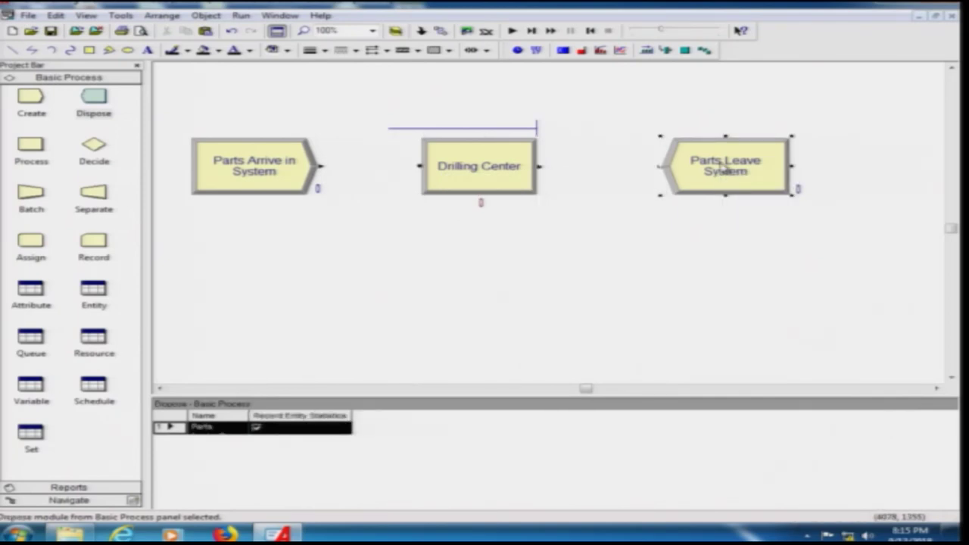
left_click_drag(708, 172, 689, 173)
left_click(712, 268)
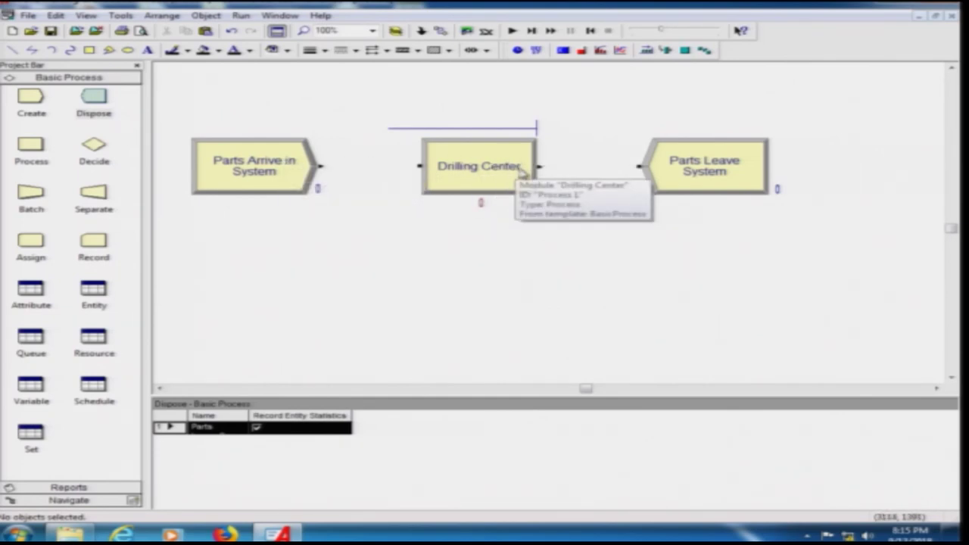
- Connect Parts Arrive in System to Drilling Center and delete the stray connector
left_click(439, 33)
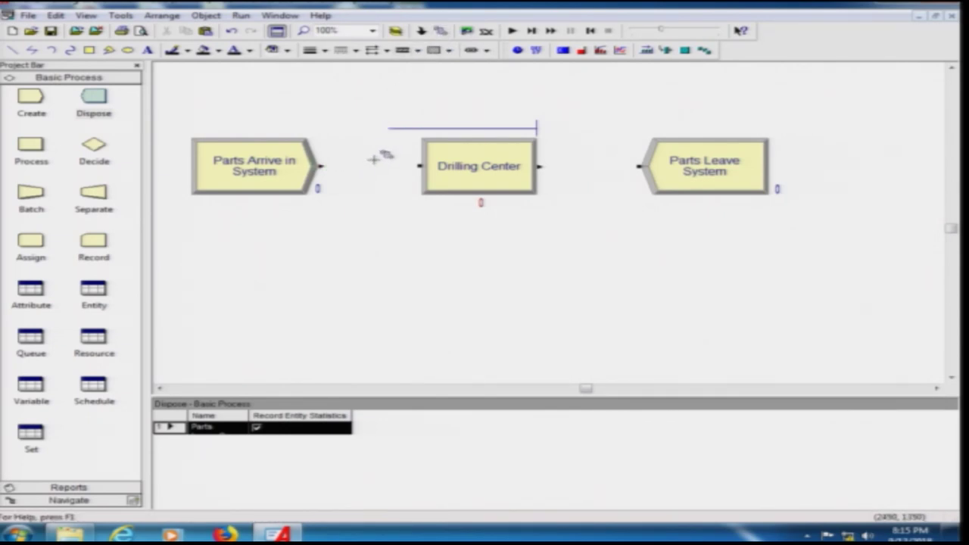
left_click(330, 159)
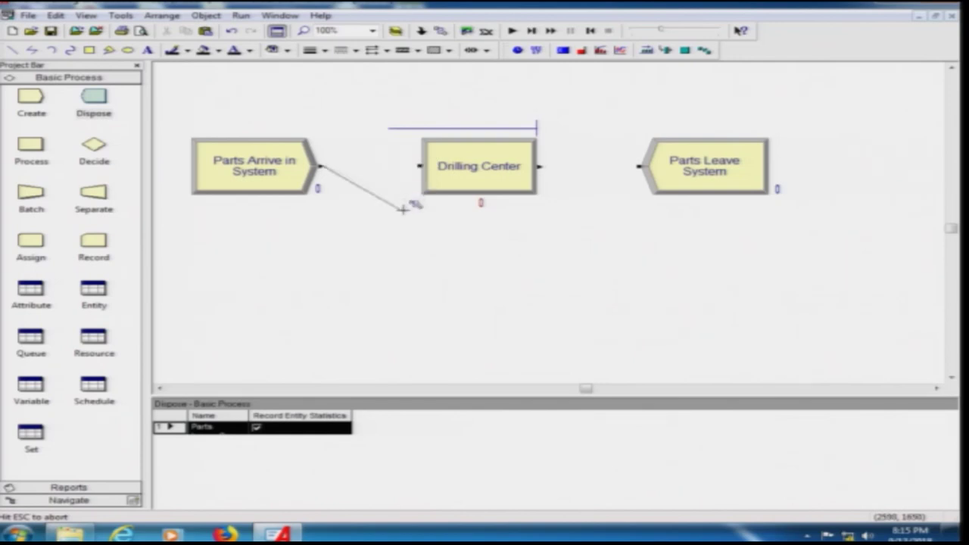
left_click(422, 167)
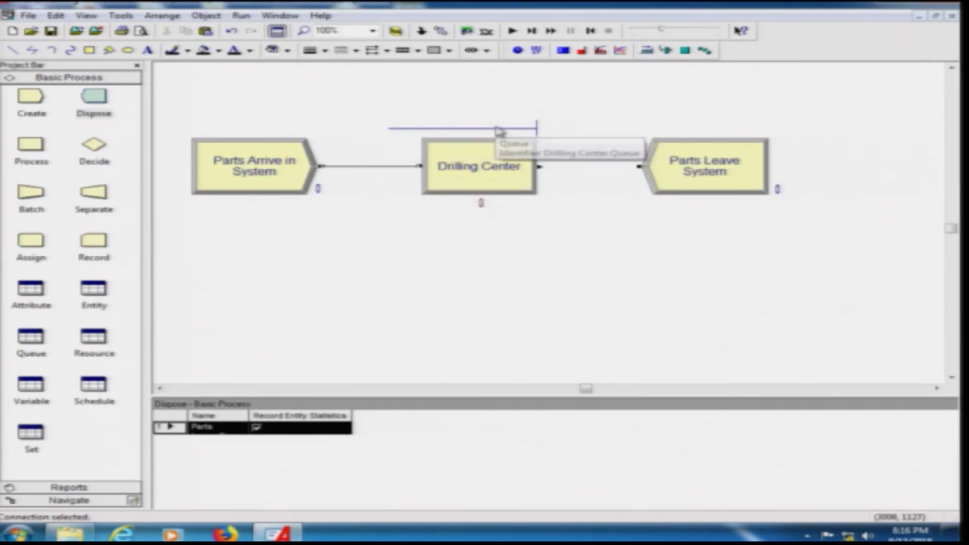
key("Delete")
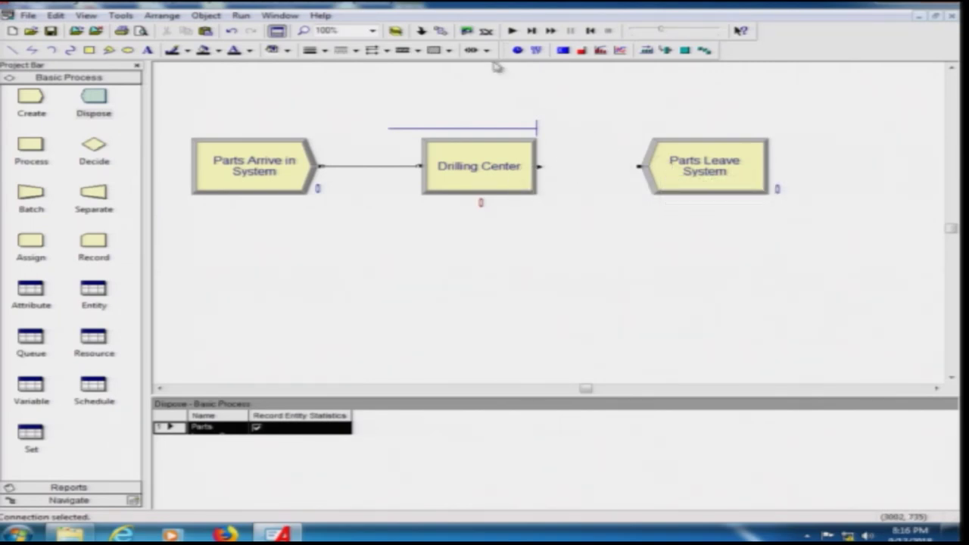
- Connect Drilling Center to Parts Leave System
left_click(440, 31)
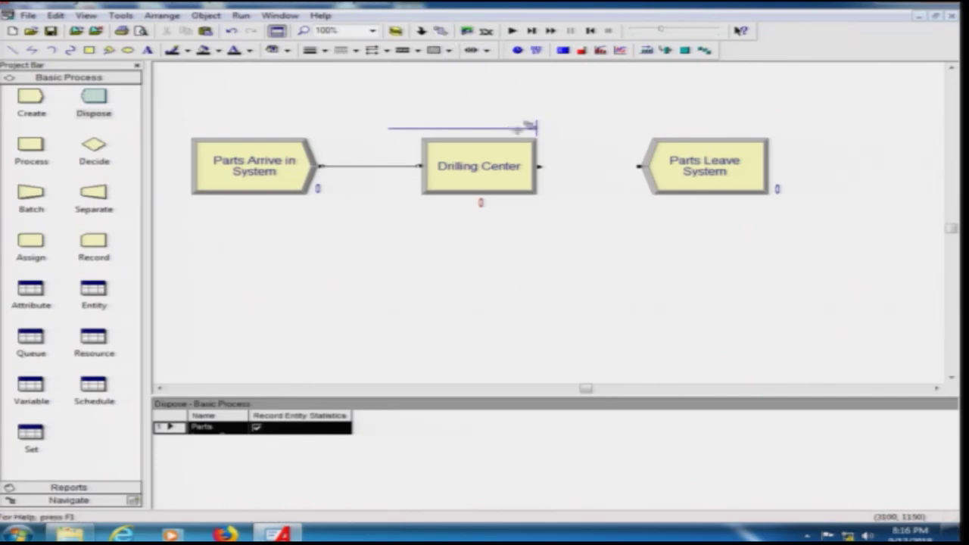
left_click(553, 160)
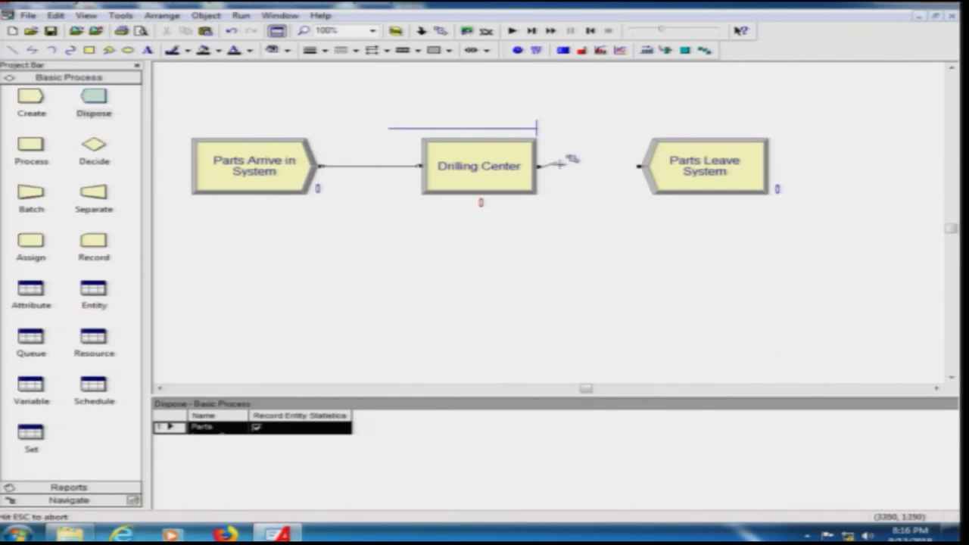
left_click(638, 165)
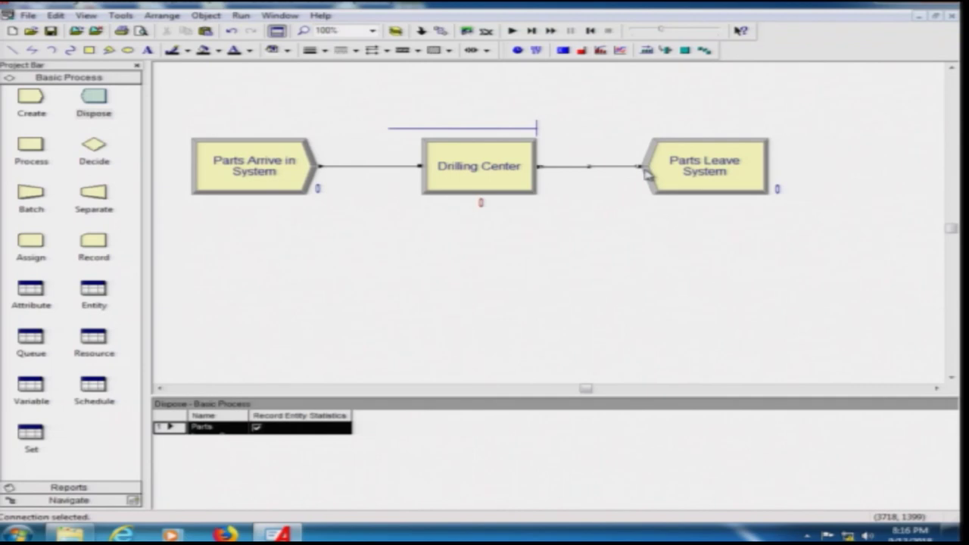
left_click(595, 208)
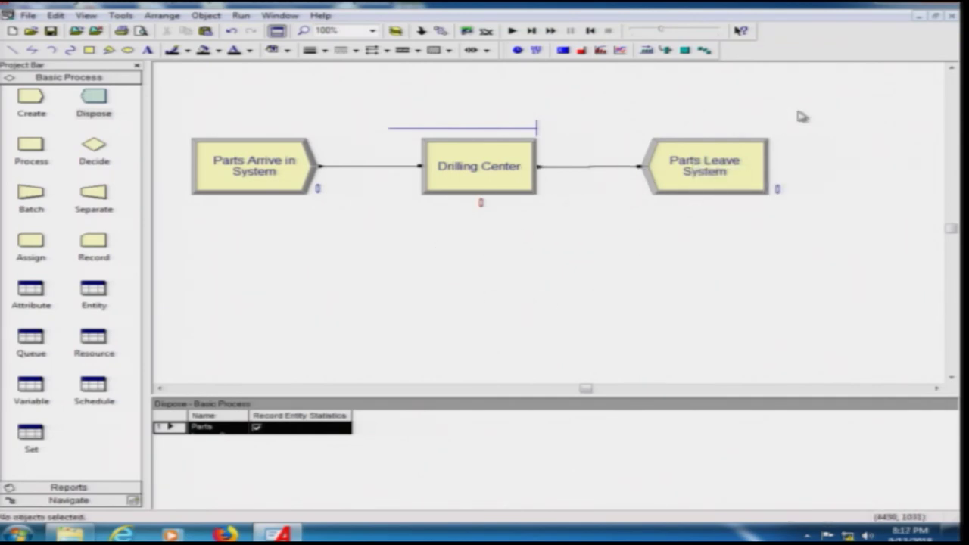
left_click_drag(749, 153, 769, 257)
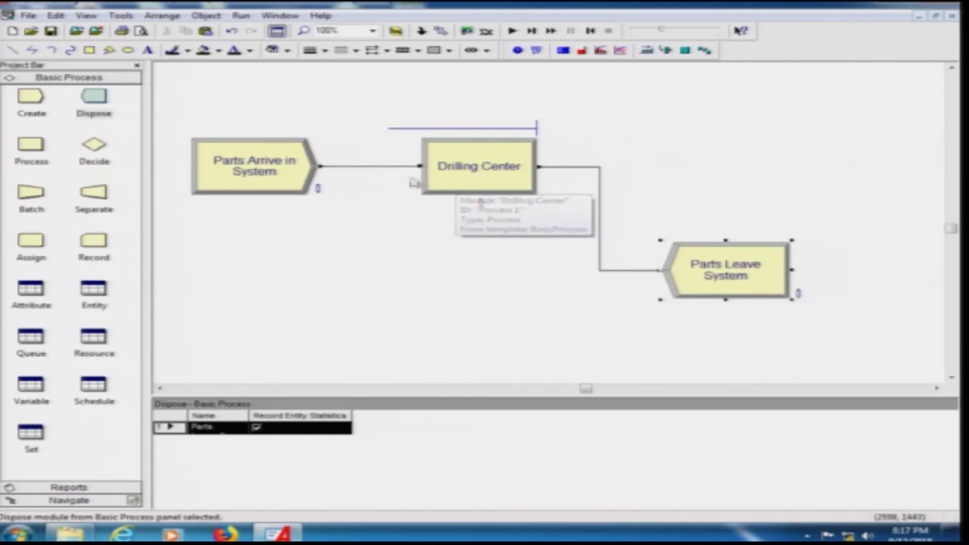
left_click_drag(492, 171, 484, 103)
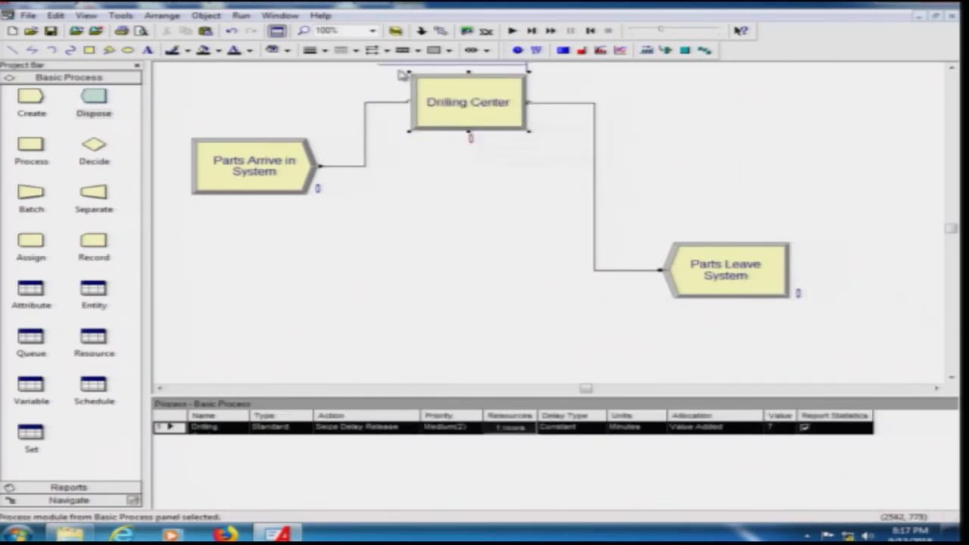
left_click_drag(454, 101, 459, 162)
left_click_drag(746, 277, 687, 173)
left_click(701, 240)
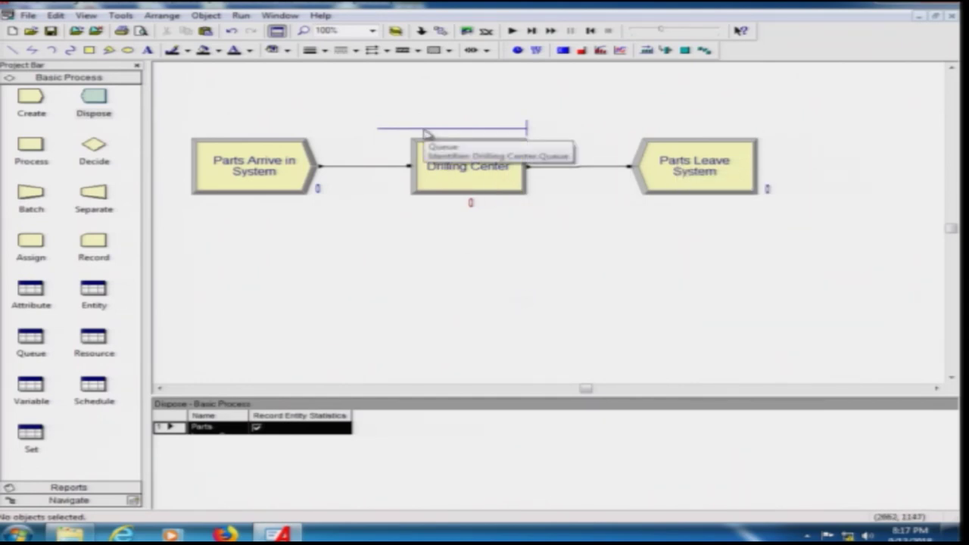
- Review the Drilling Center queue, Drill Machine resource, entity and process data tables
left_click(522, 131)
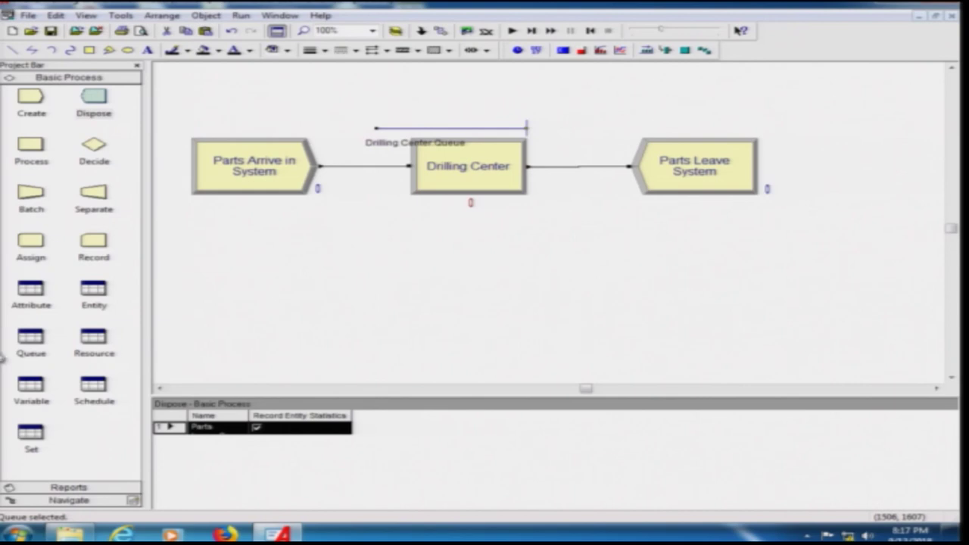
left_click(30, 338)
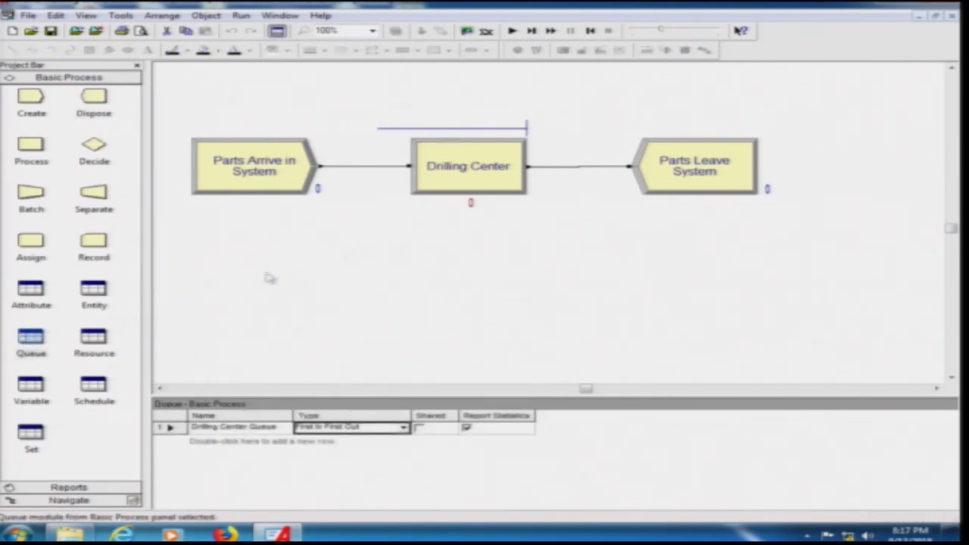
left_click(93, 340)
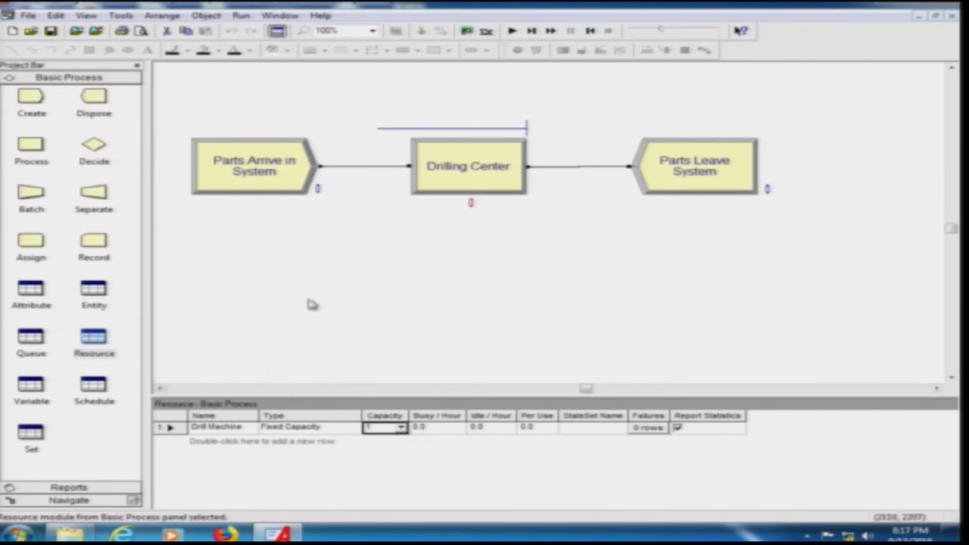
left_click(101, 291)
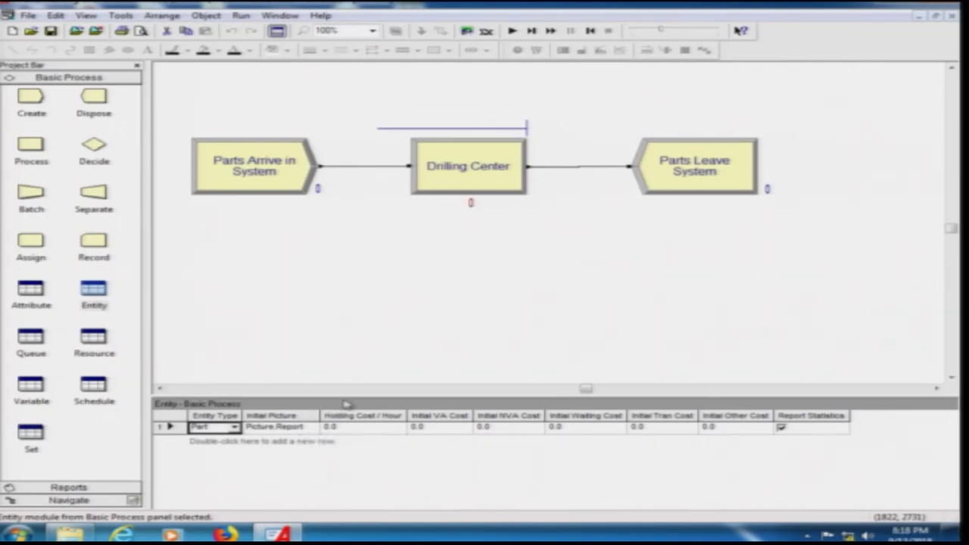
left_click(28, 147)
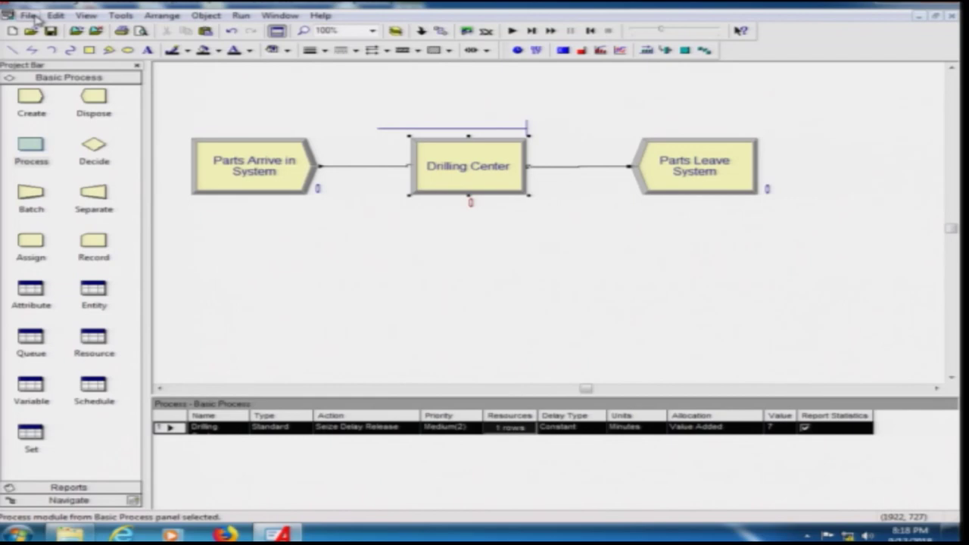
left_click(241, 16)
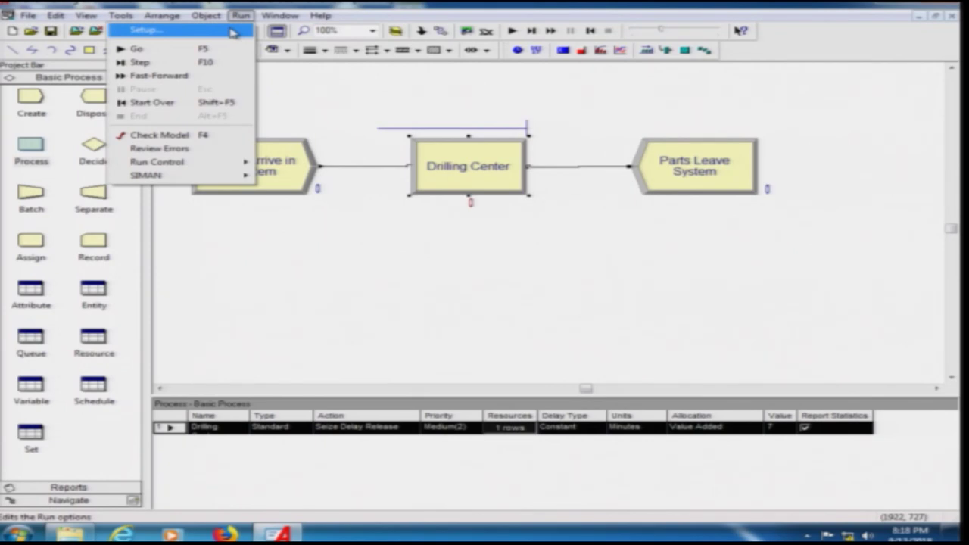
- Open Run Setup, move it aside, and view Run Control then Replication Parameters
left_click(232, 32)
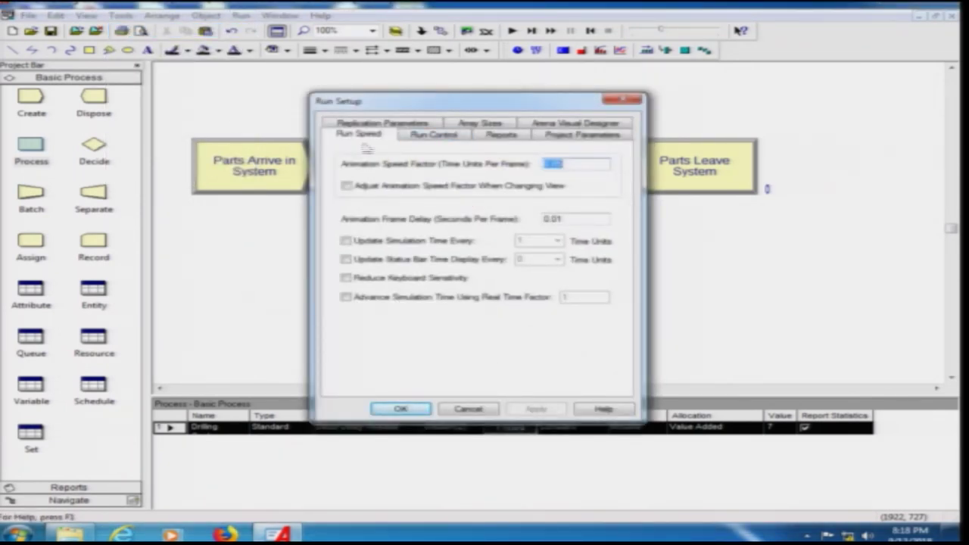
left_click_drag(511, 113, 417, 91)
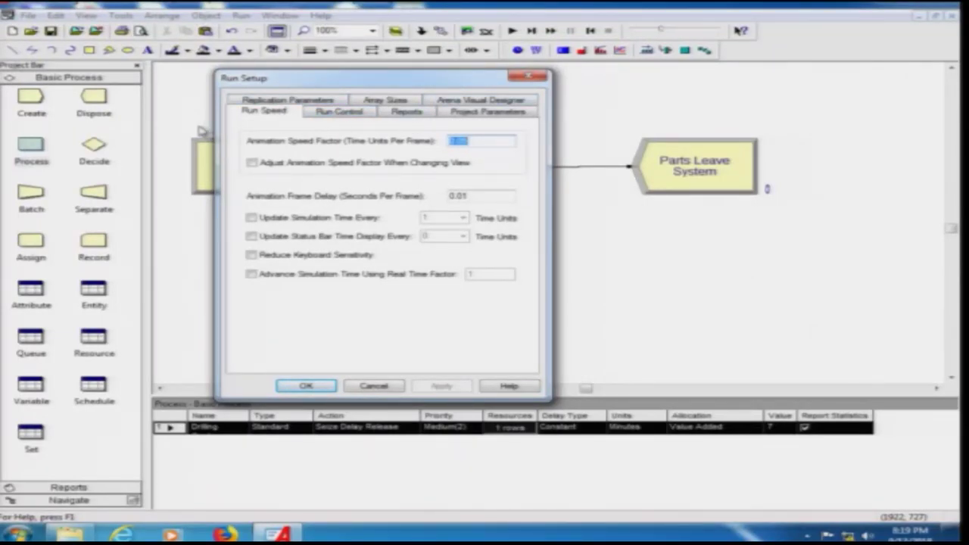
left_click(324, 113)
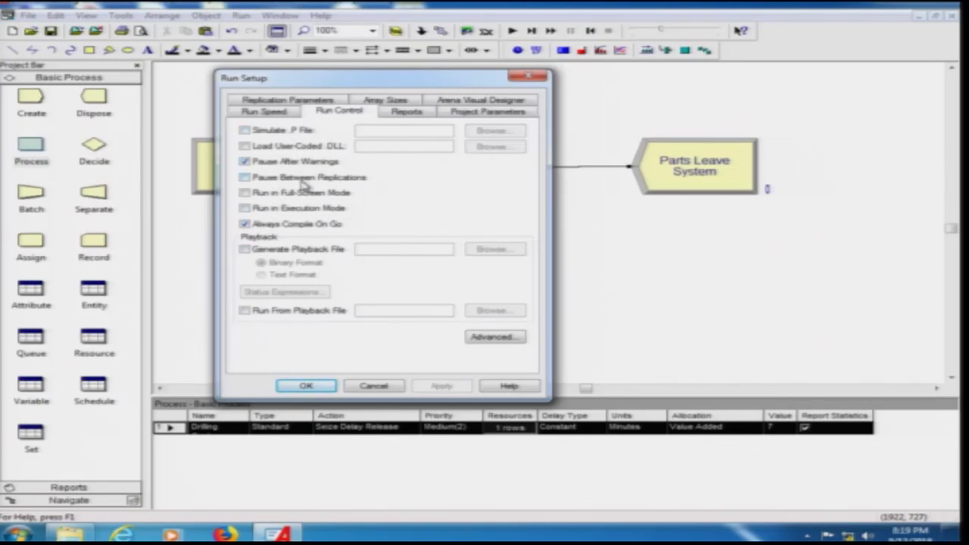
left_click(286, 102)
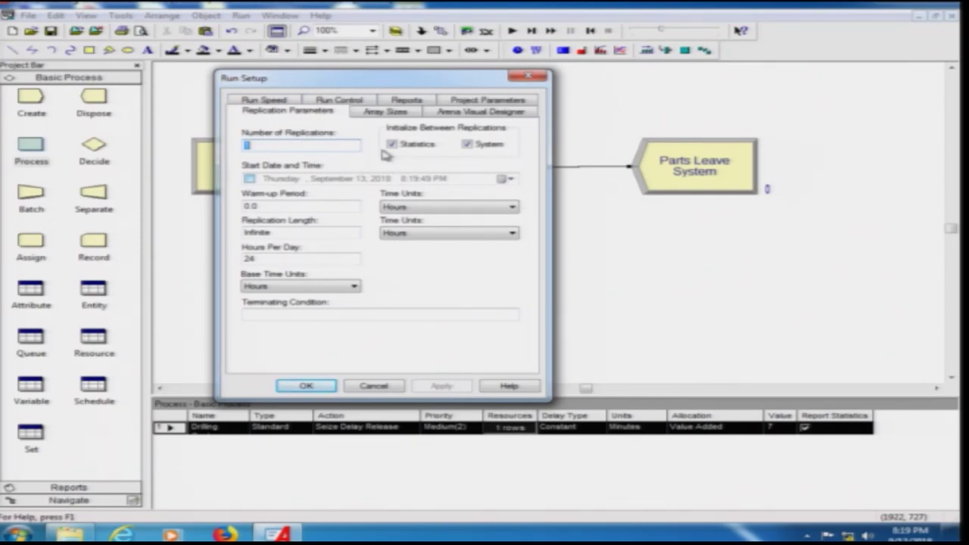
- Check the replication count, September 13, 2018 start date and Infinite replication length
left_click(317, 144)
left_click(502, 180)
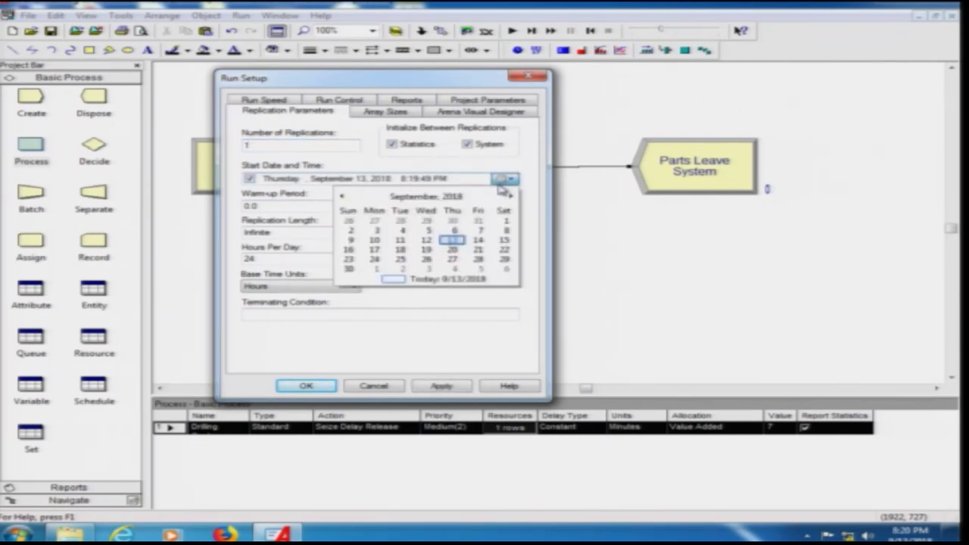
left_click(500, 180)
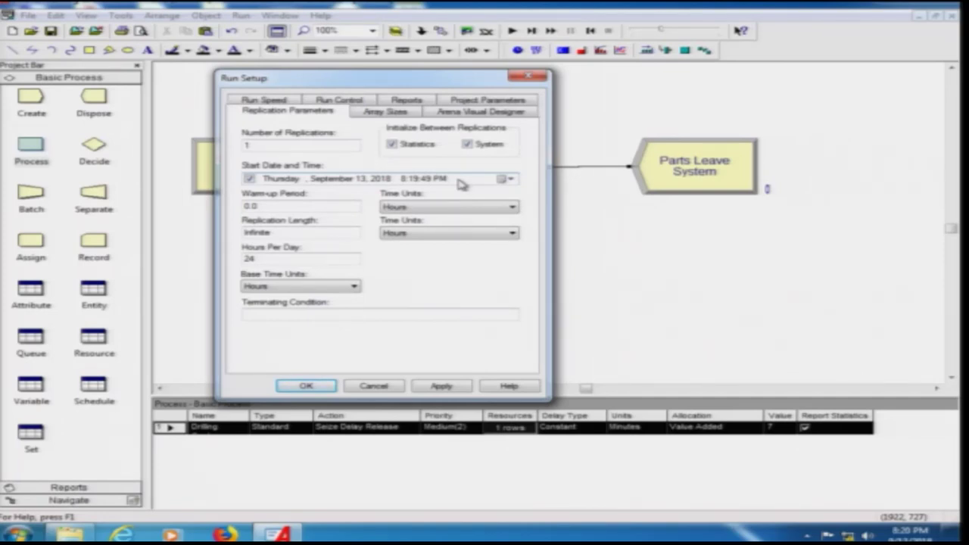
left_click(302, 202)
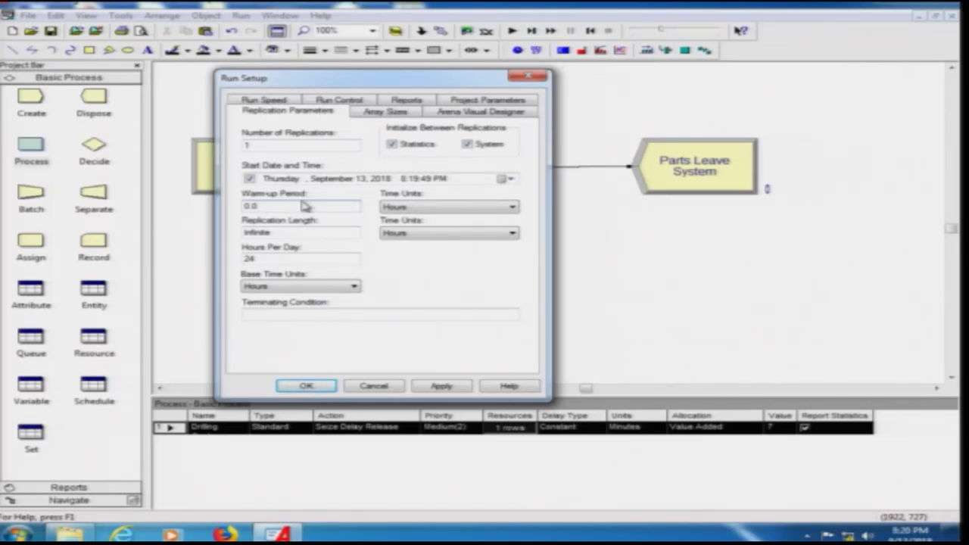
left_click(299, 233)
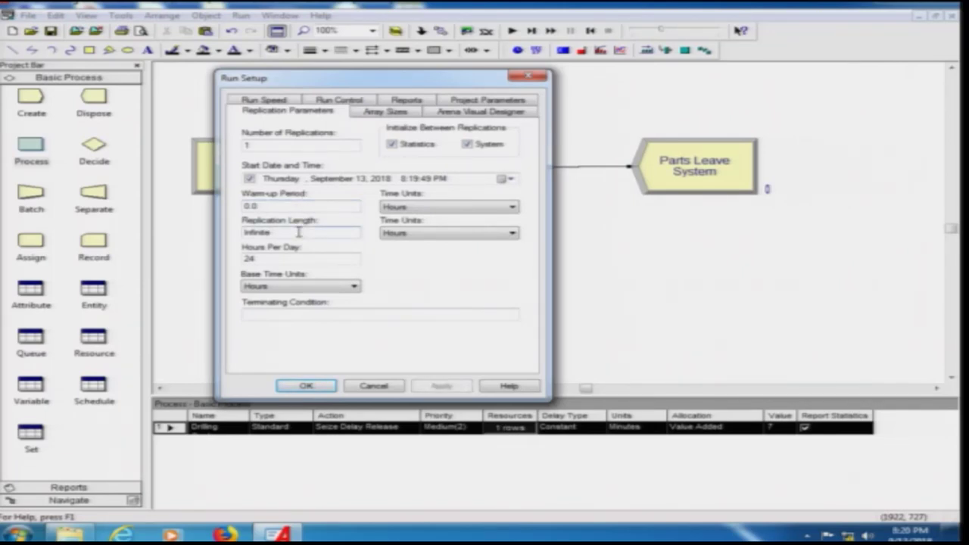
left_click_drag(299, 232, 237, 231)
left_click(327, 237)
- Set both the warm-up and replication length time units to Minutes
left_click(424, 215)
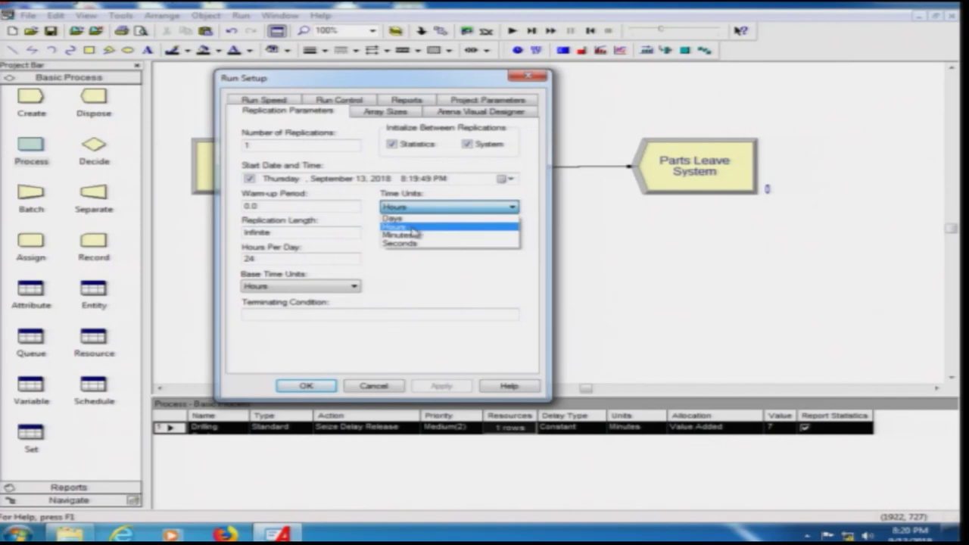
left_click(413, 236)
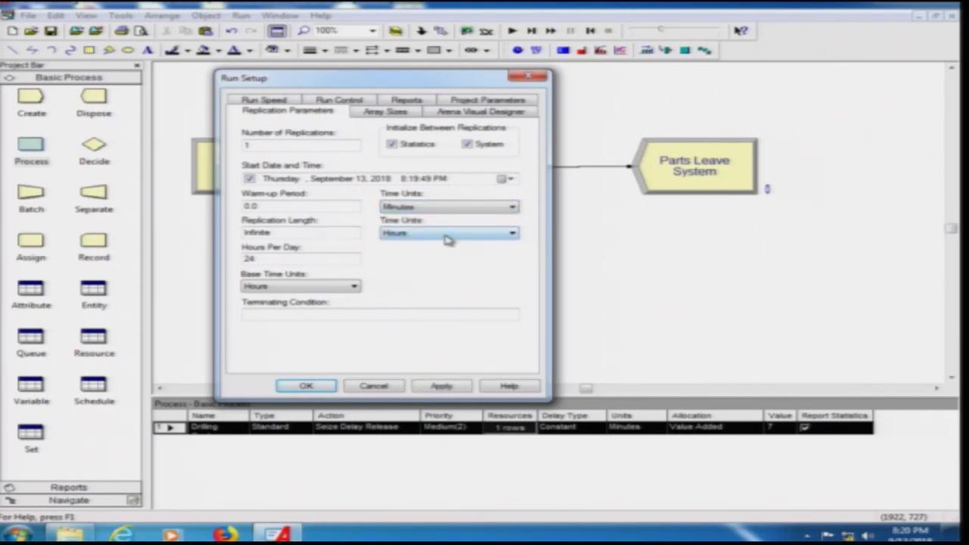
left_click(435, 232)
left_click(411, 233)
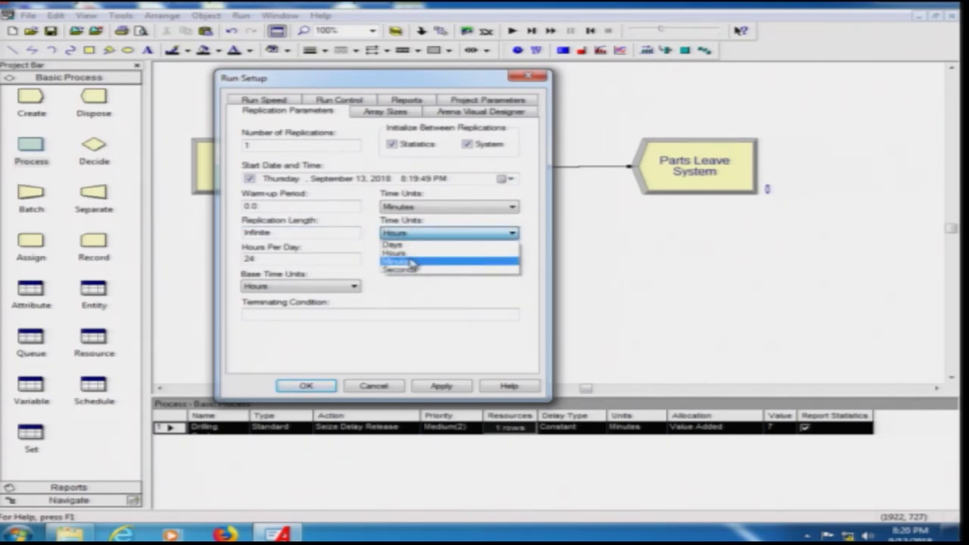
left_click(411, 260)
left_click_drag(307, 232, 218, 230)
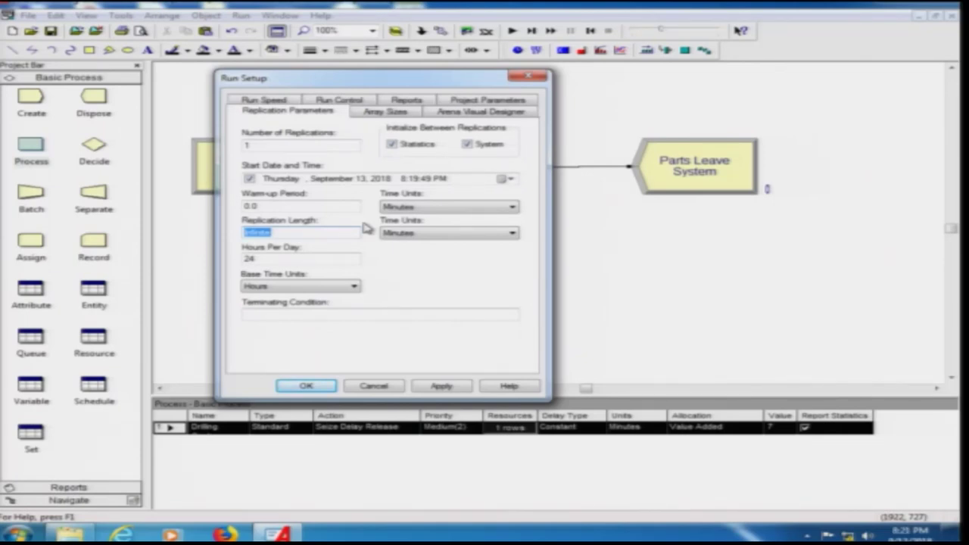
- Enter a replication length of 480 and set Base Time Units to Minutes
type("480")
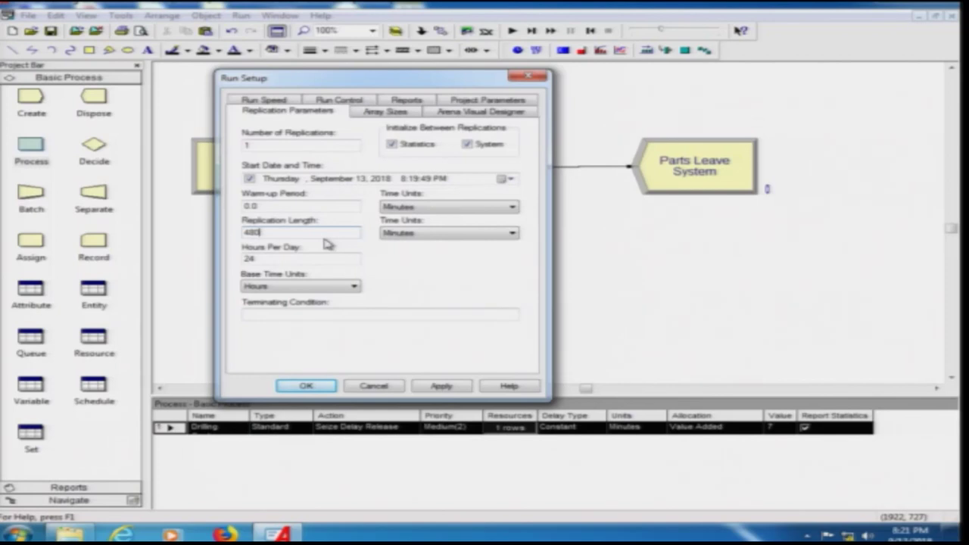
left_click(424, 237)
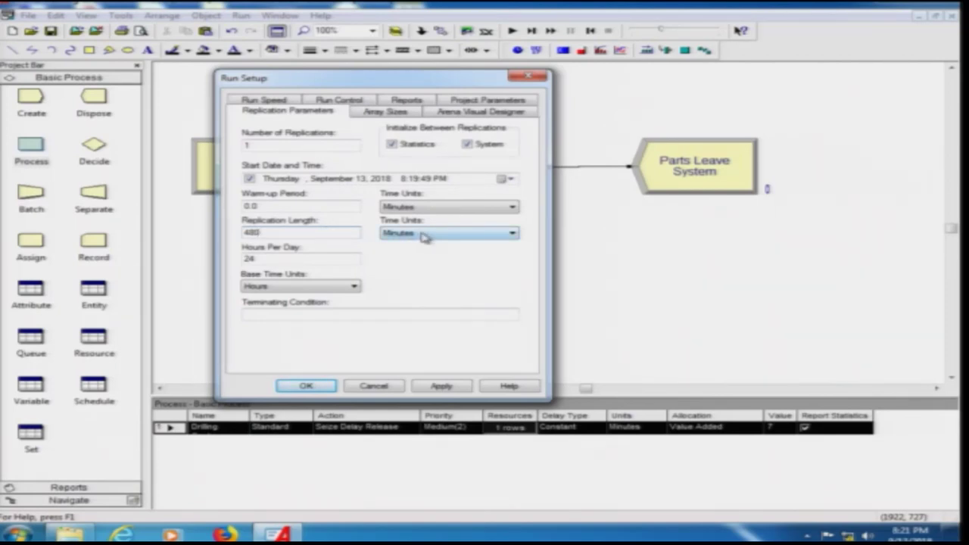
left_click(355, 287)
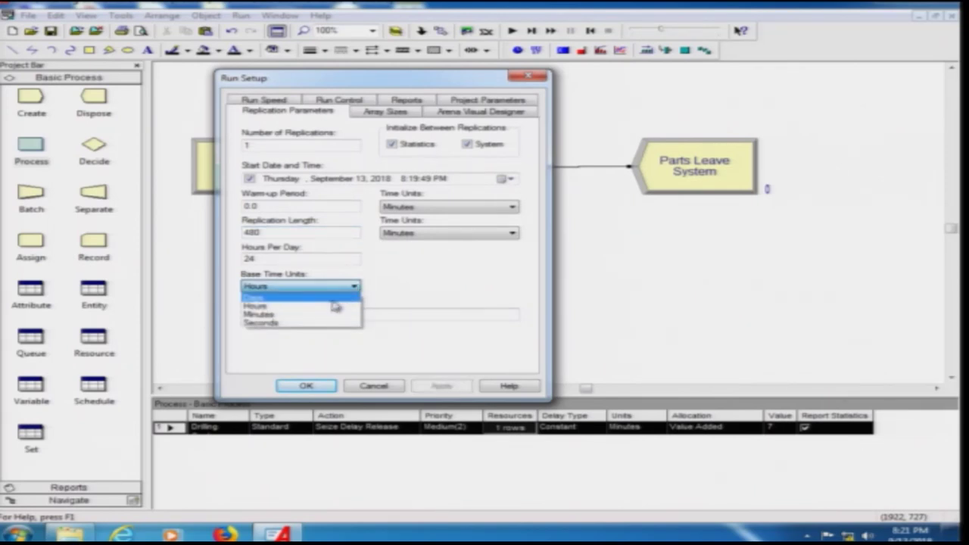
left_click(322, 315)
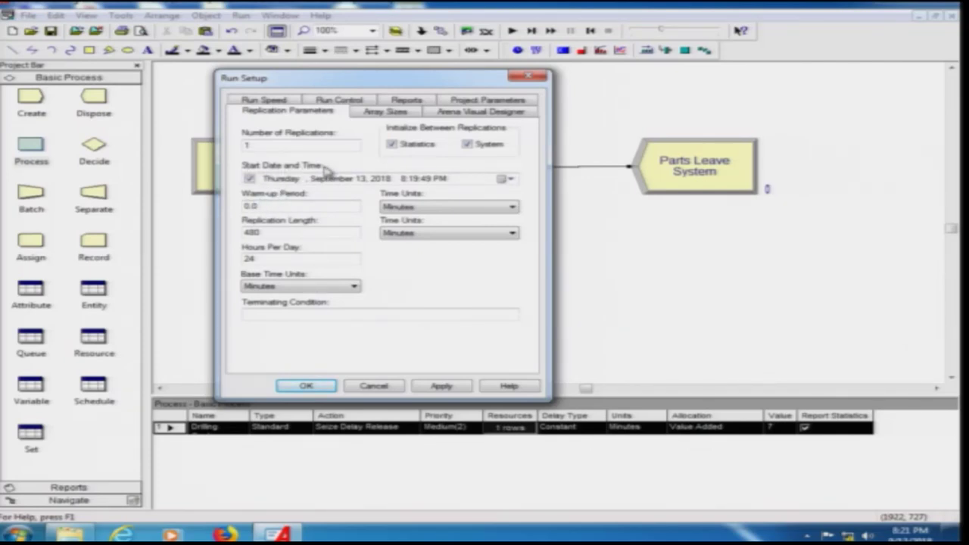
- Recheck the start date, warm-up period and 480 replication length values
left_click(508, 179)
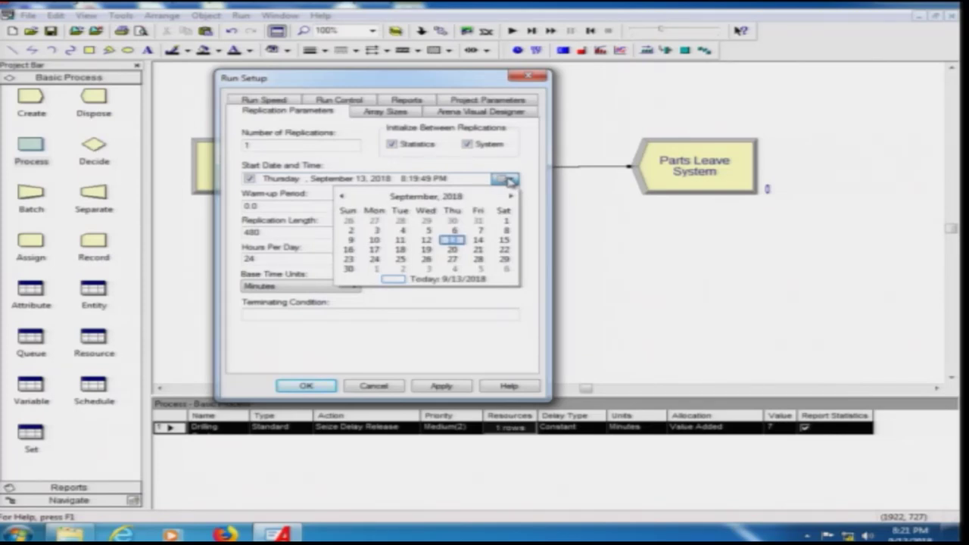
left_click(509, 180)
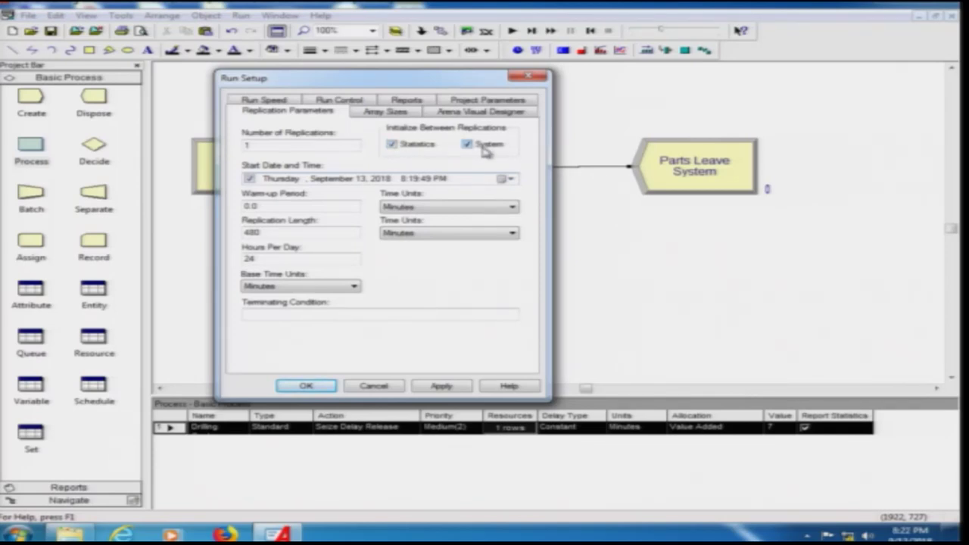
left_click(278, 209)
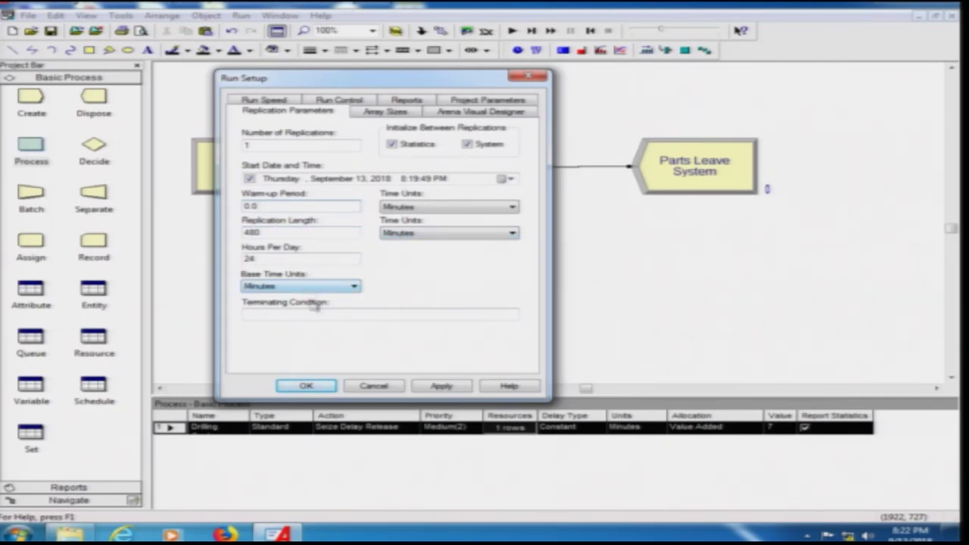
double_click(272, 232)
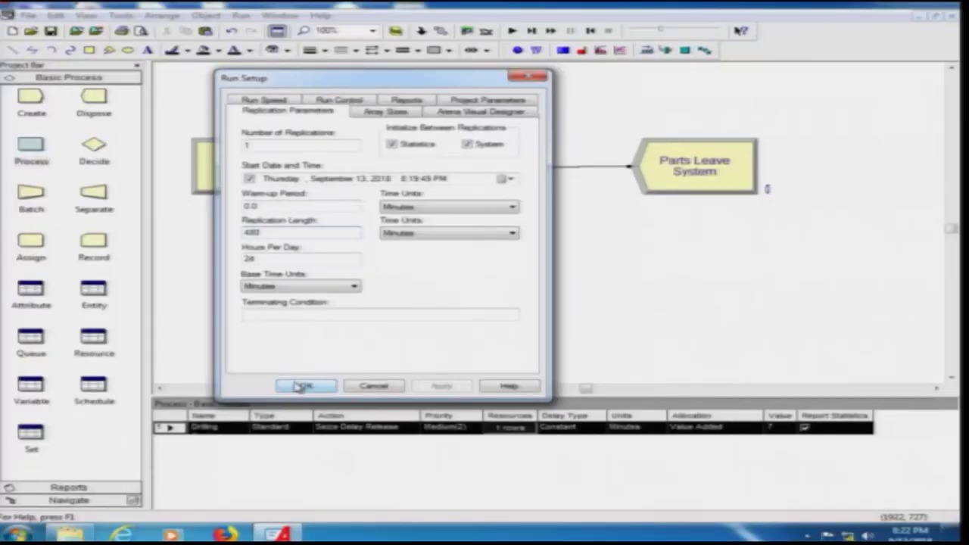
- Apply the run setup and start saving the model, browsing to Local Disk (D:)
left_click(302, 386)
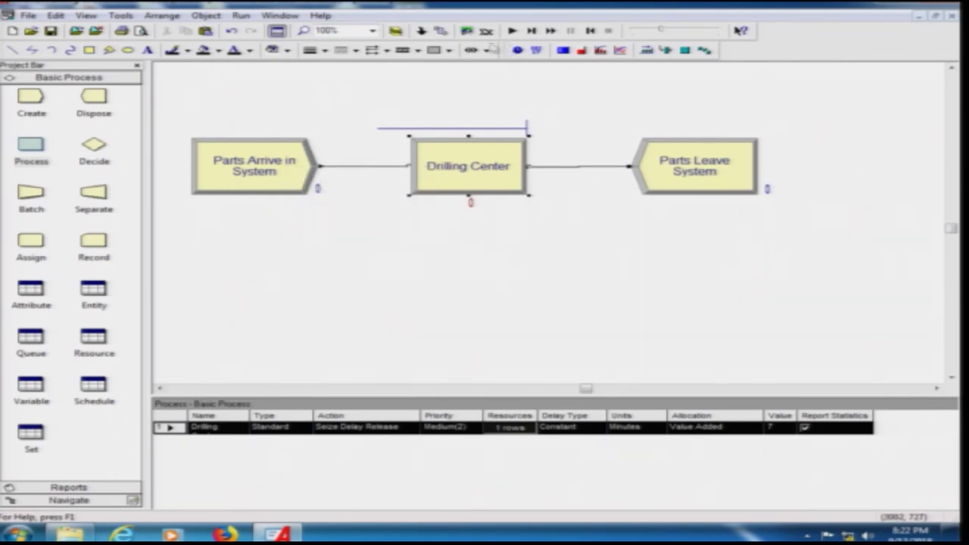
left_click(29, 15)
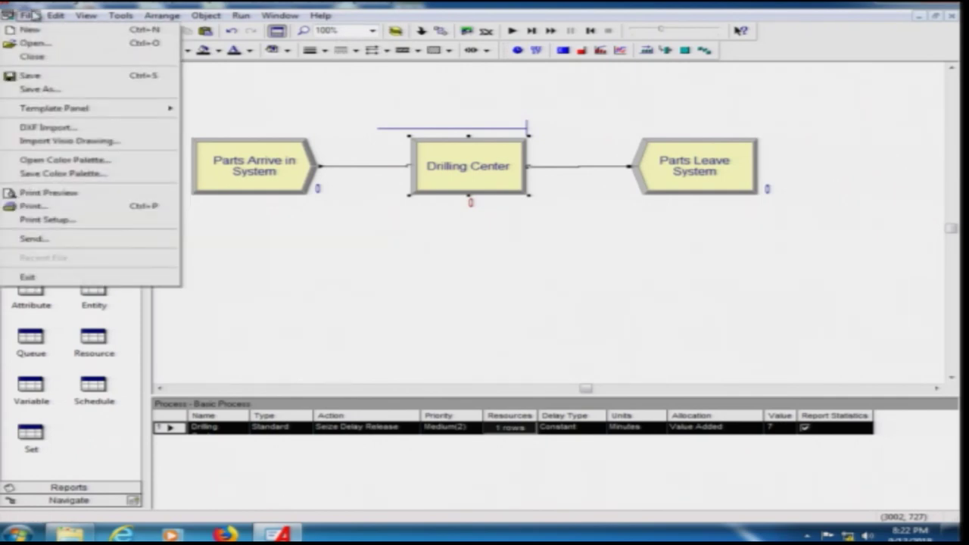
left_click(54, 80)
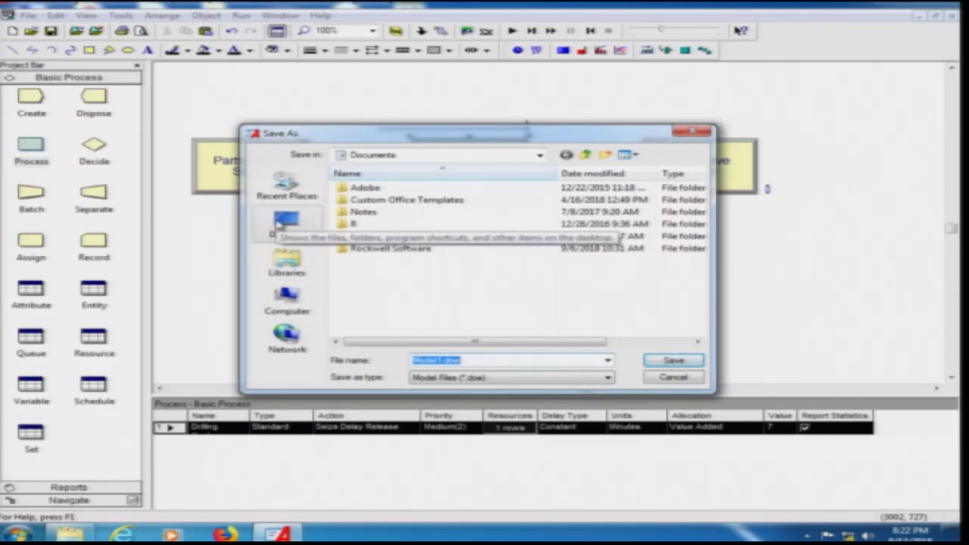
left_click(286, 224)
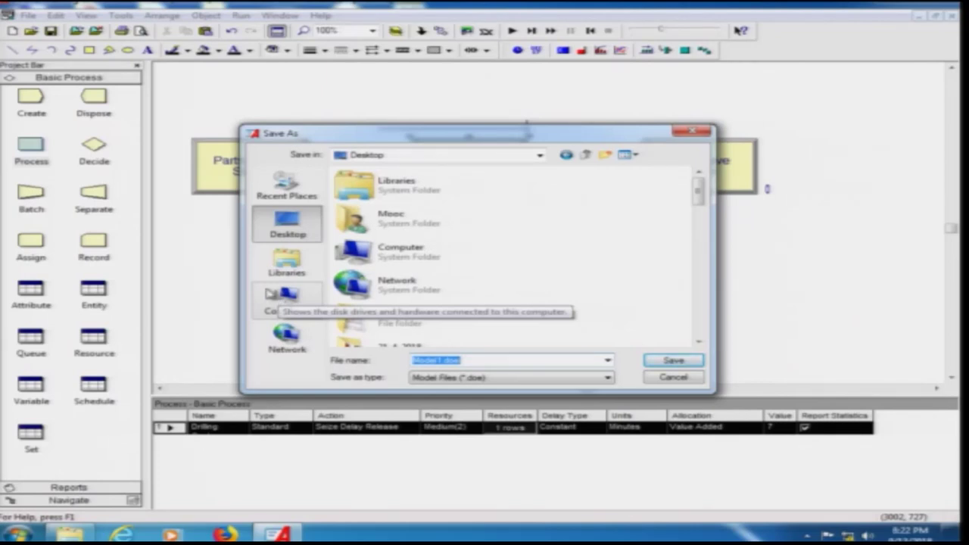
left_click(288, 299)
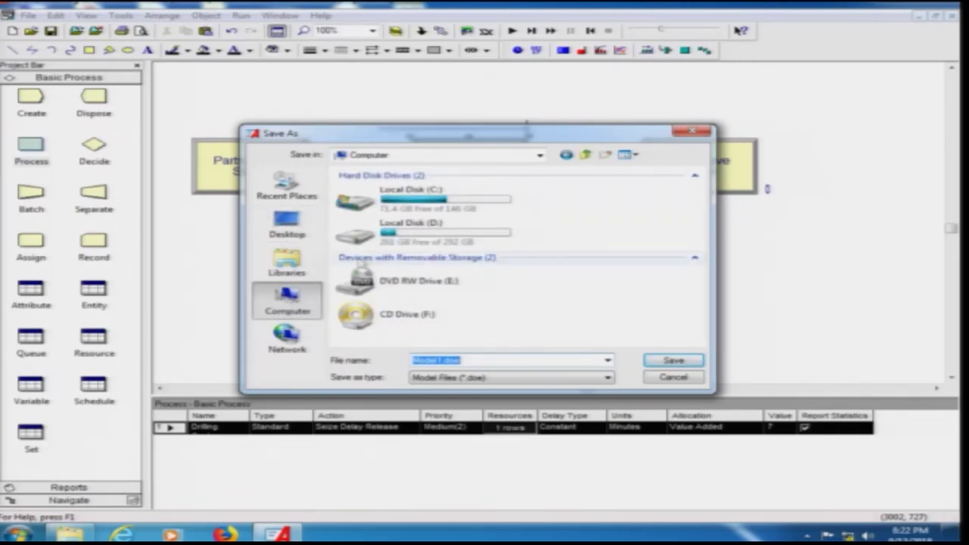
double_click(414, 227)
- Save the model as Model1.doe in the course folder's subfolder
scroll(418, 284, "down", 6)
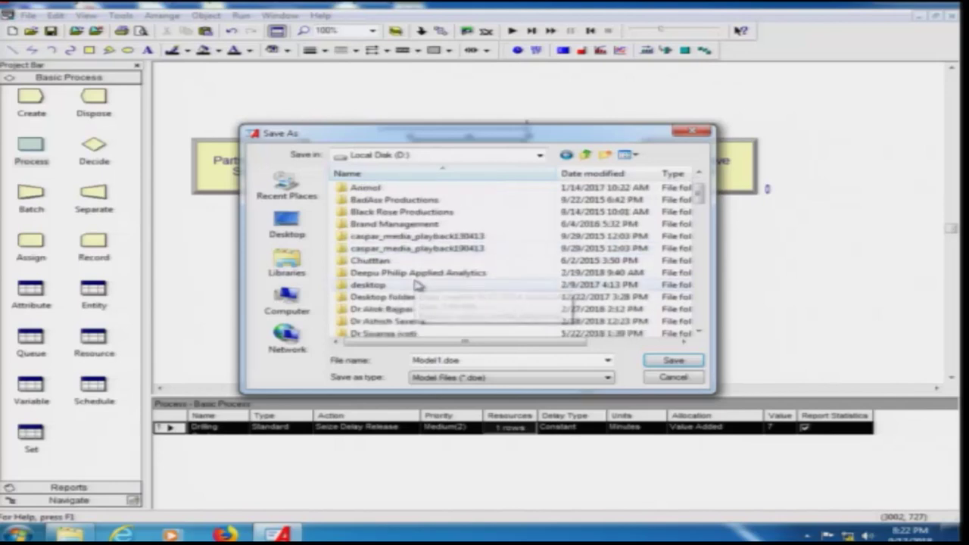
scroll(421, 285, "down", 2)
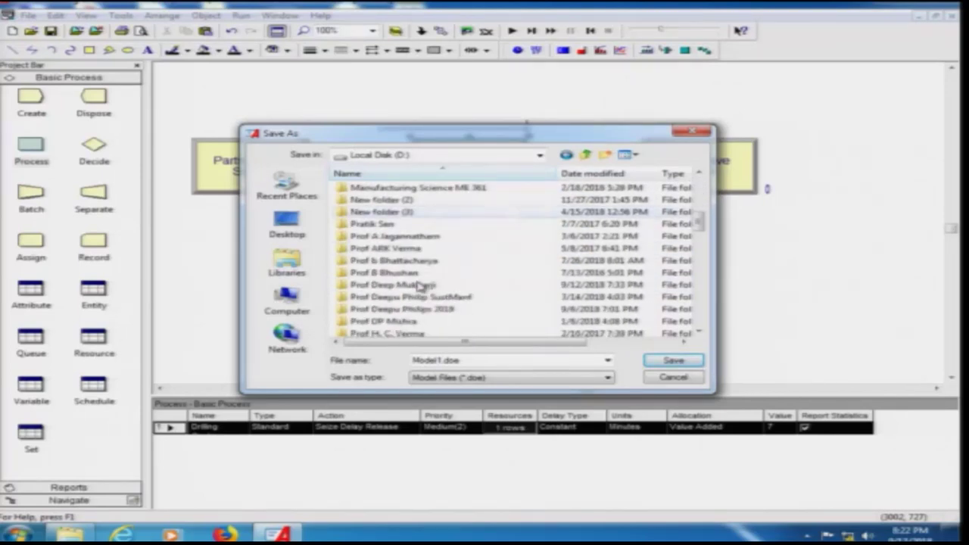
scroll(439, 263, "down", 1)
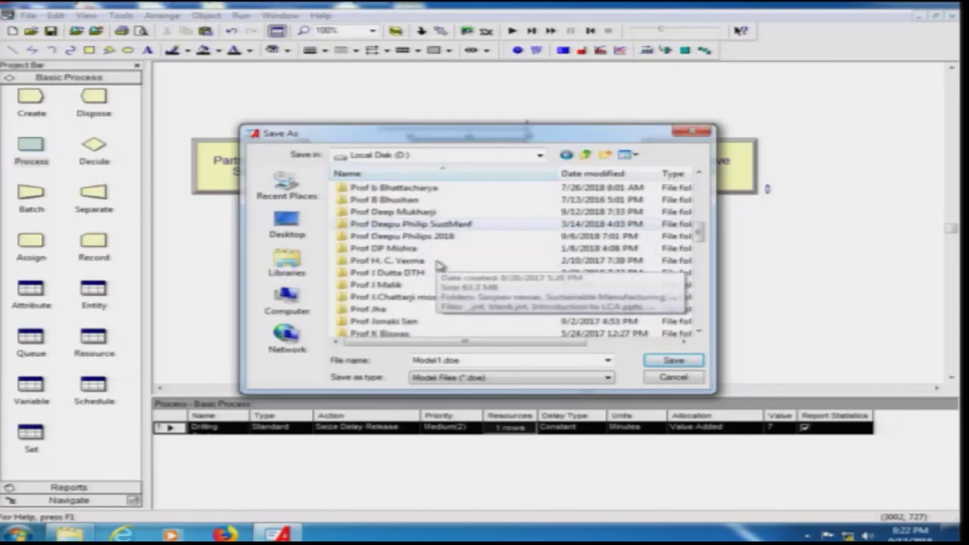
double_click(424, 242)
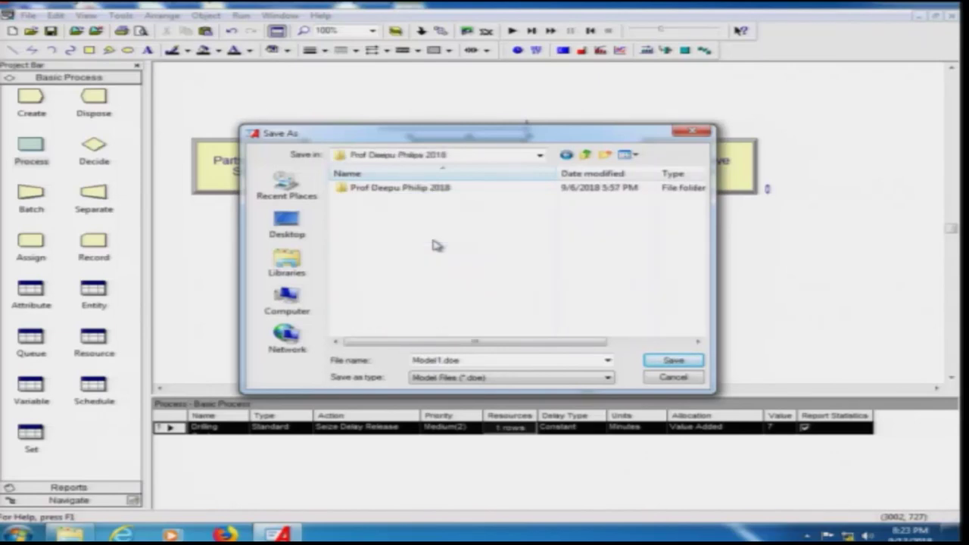
double_click(413, 187)
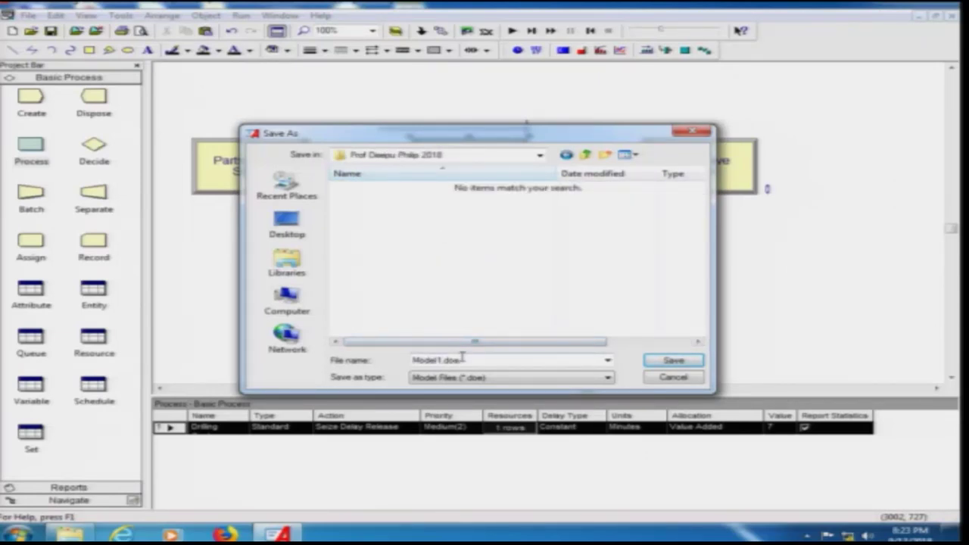
double_click(439, 360)
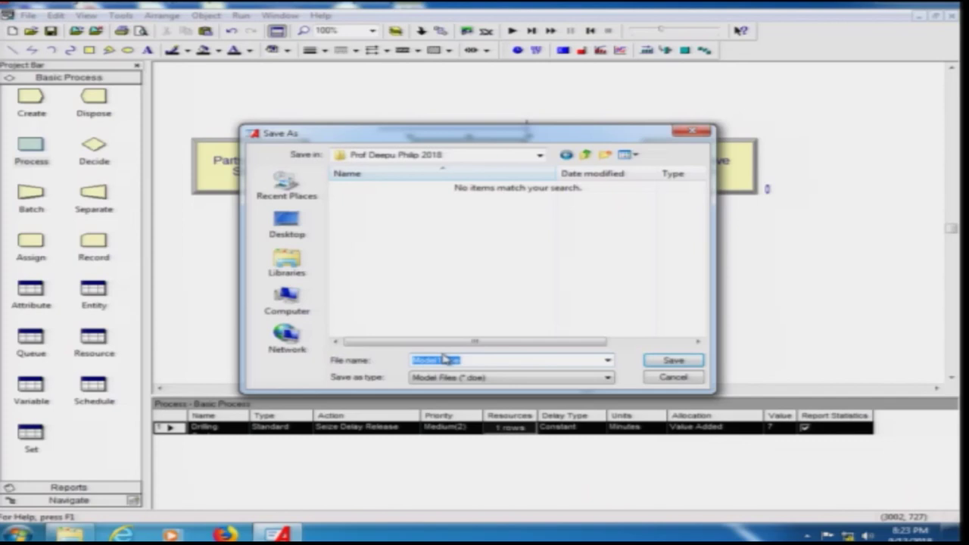
left_click(475, 360)
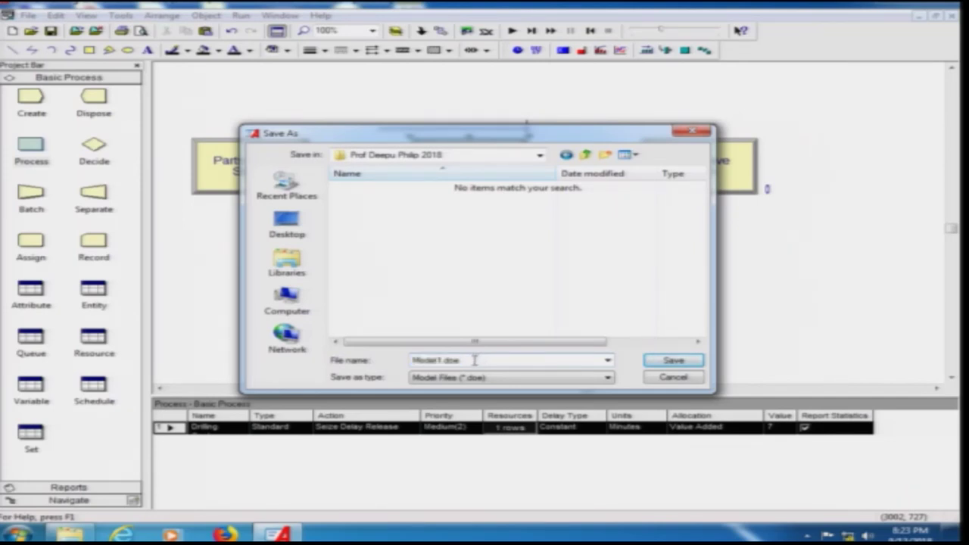
left_click(672, 363)
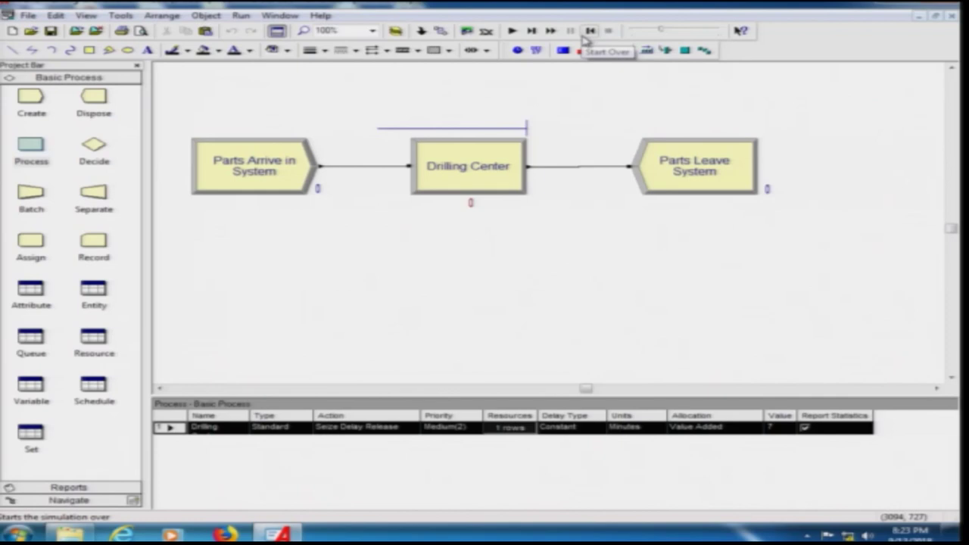
- Run the simulation of the three-module flow with the Go button
left_click(513, 32)
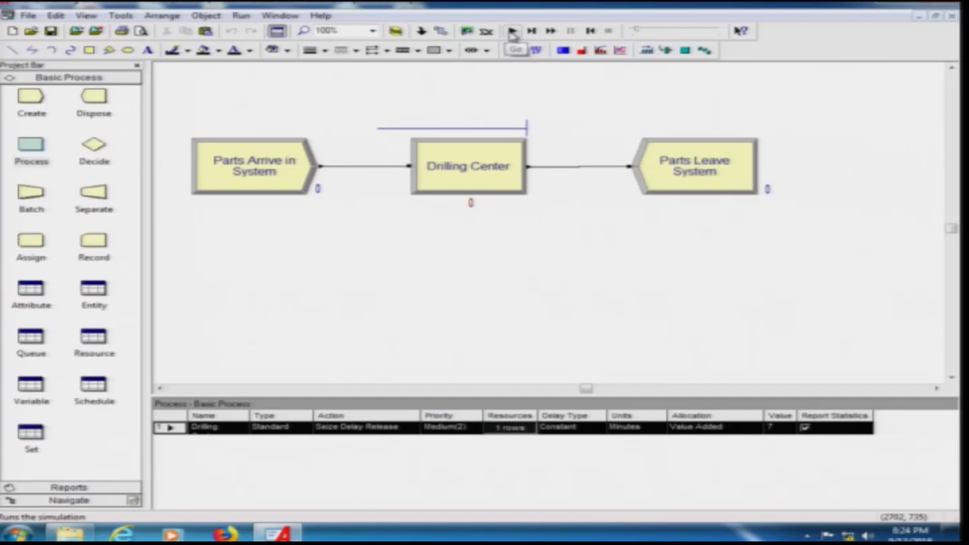
left_click(512, 32)
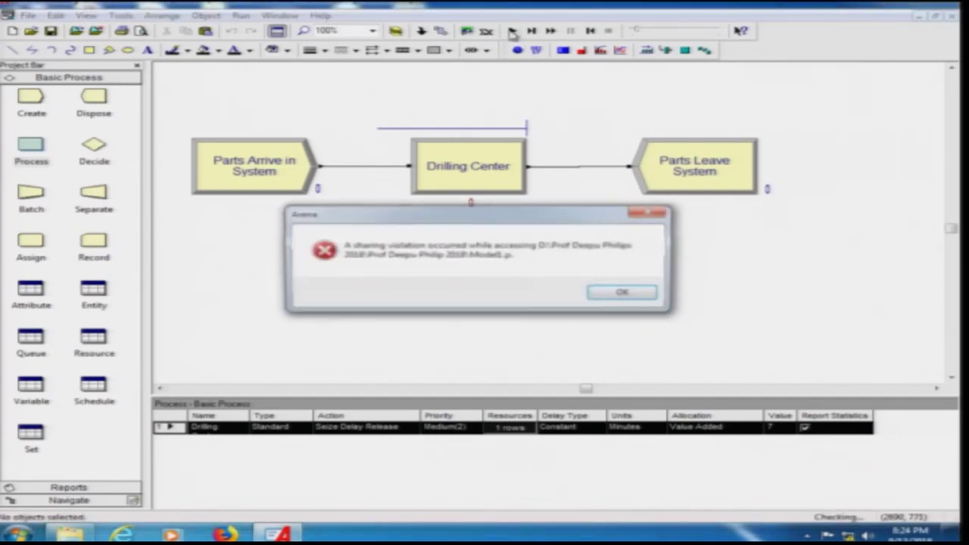
- Dismiss the sharing-violation error, then close the model and save its changes, clearing the warning
left_click(644, 293)
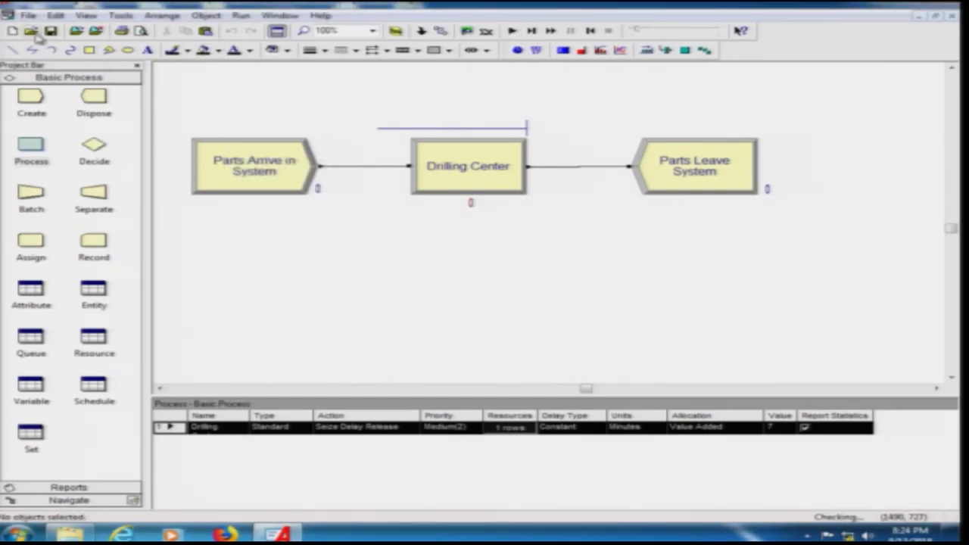
left_click(951, 16)
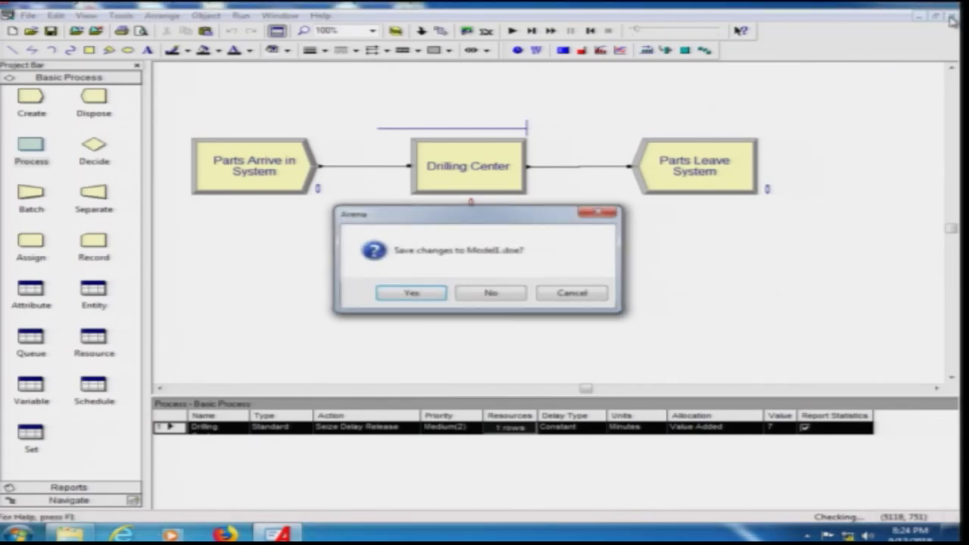
left_click(430, 299)
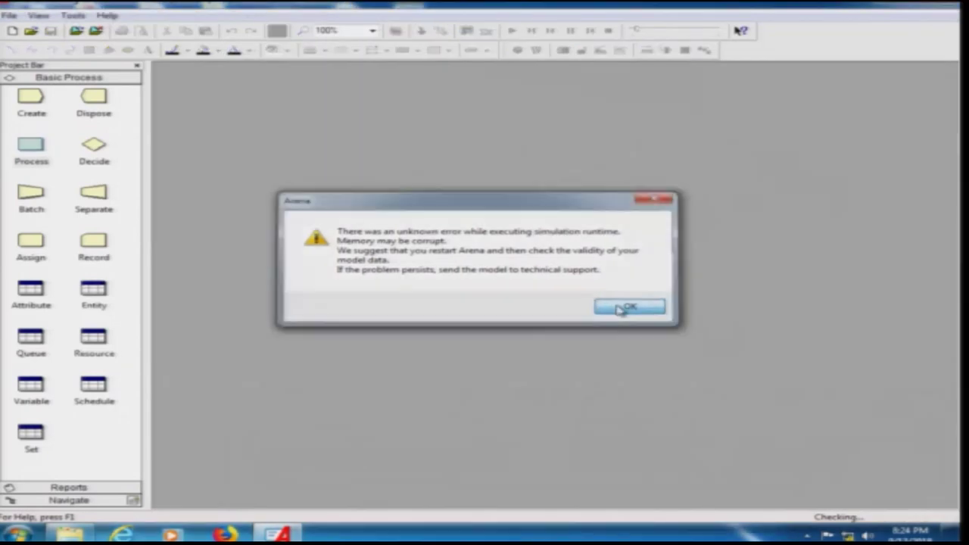
left_click(623, 308)
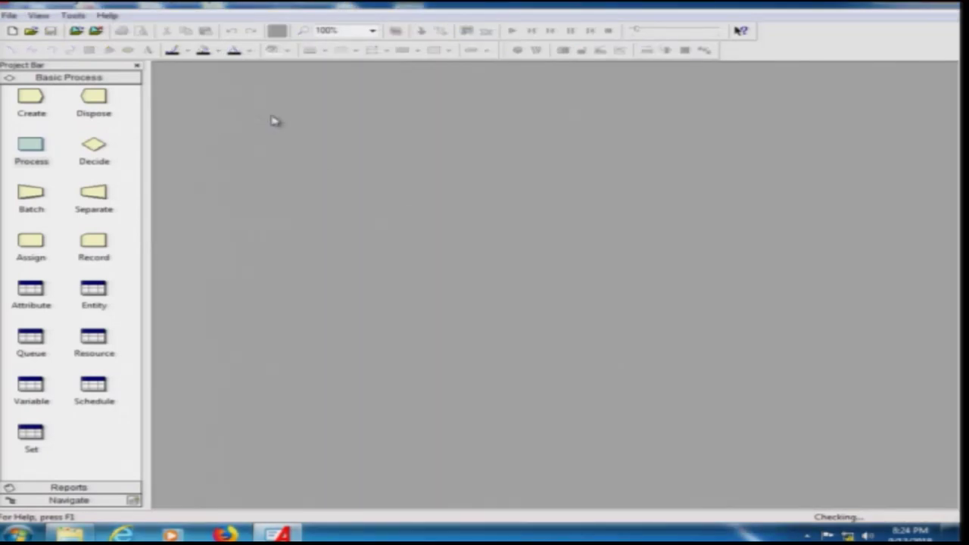
- Reopen Model1.doe from the course folder
left_click(9, 15)
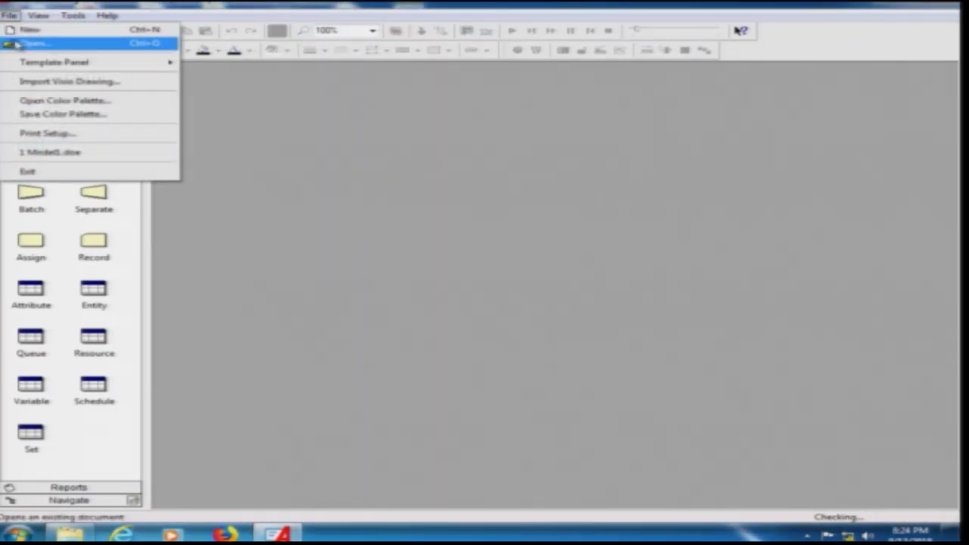
left_click(13, 44)
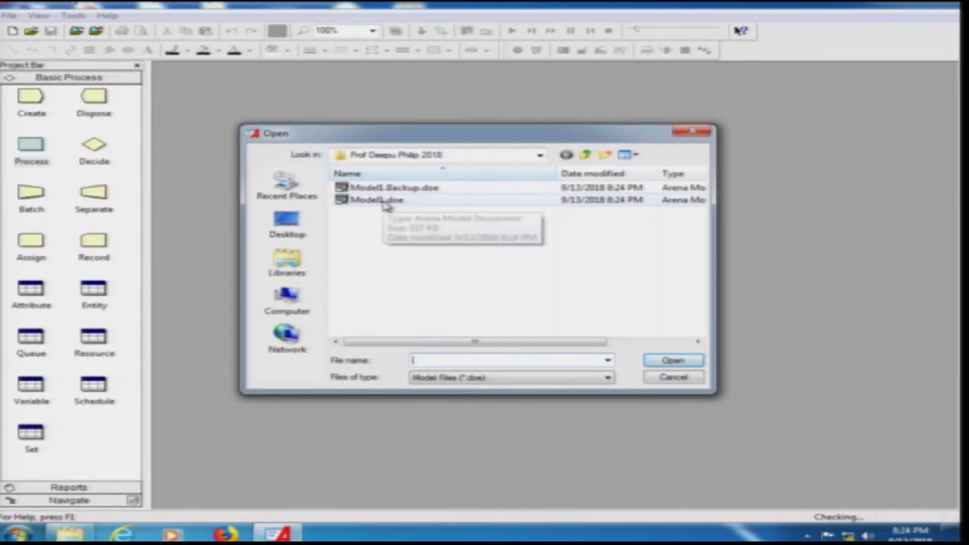
left_click(378, 200)
left_click(673, 360)
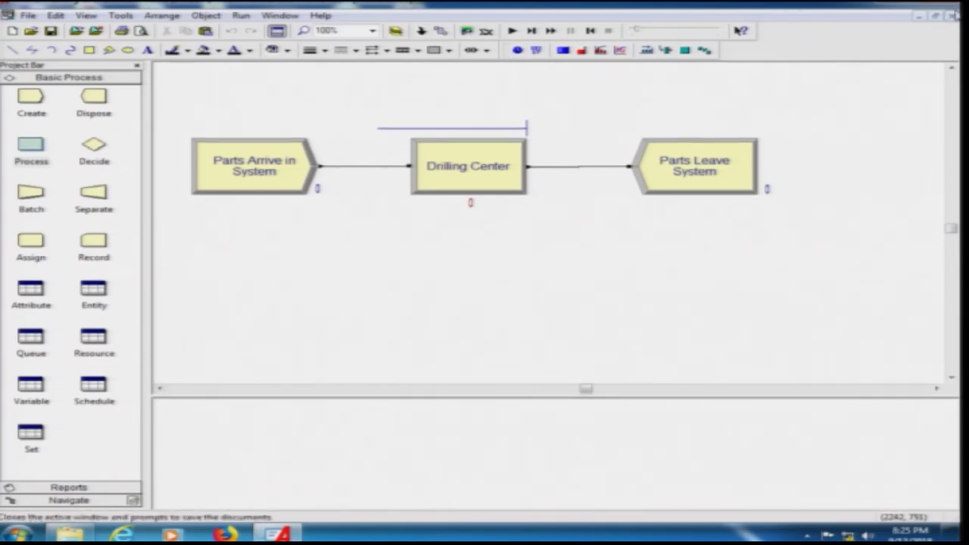
- Close the model and reopen Model1.doe once more
left_click(952, 16)
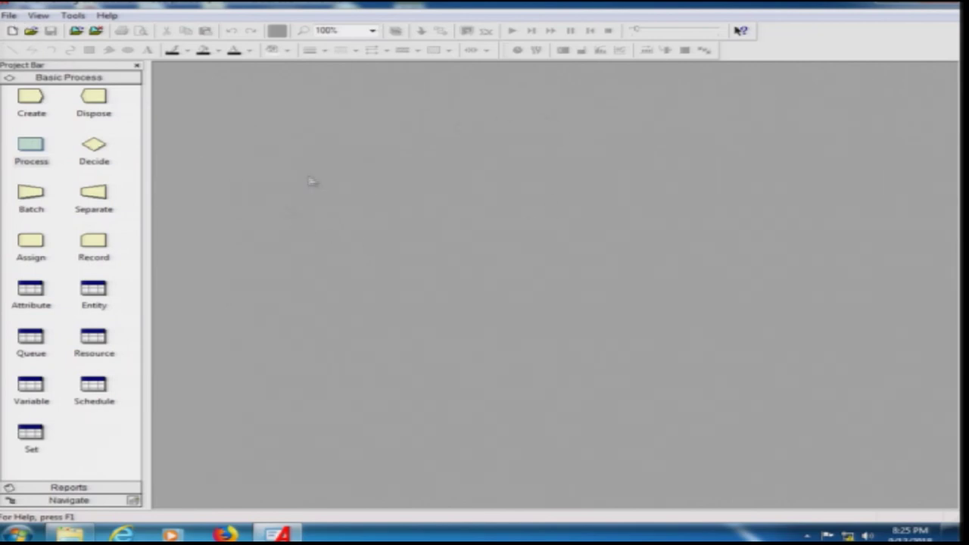
left_click(9, 15)
mouse_move(38, 15)
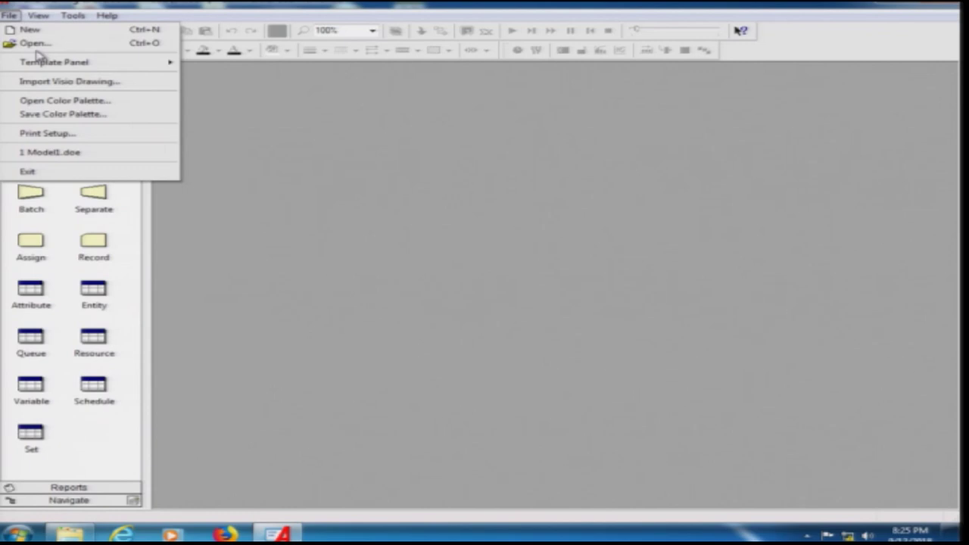
left_click(30, 40)
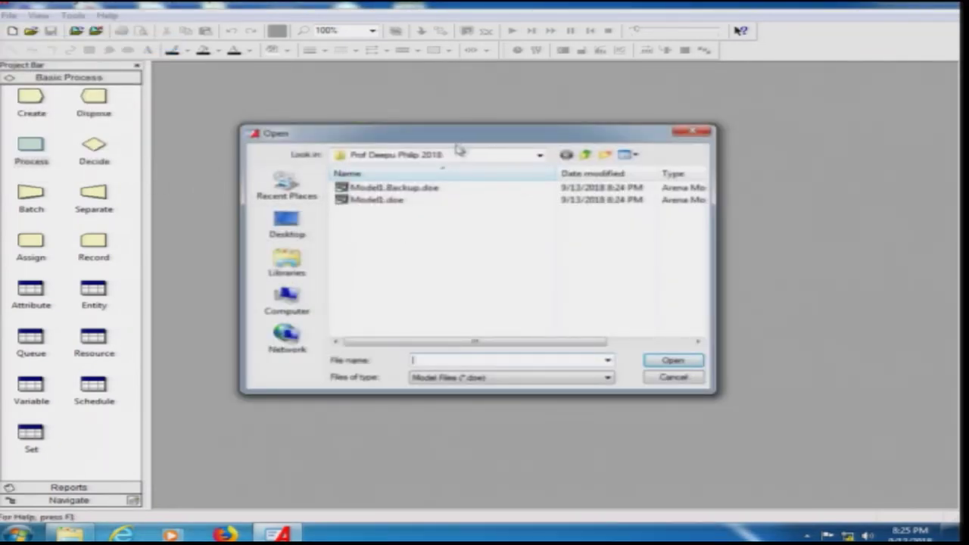
left_click(392, 203)
left_click(672, 361)
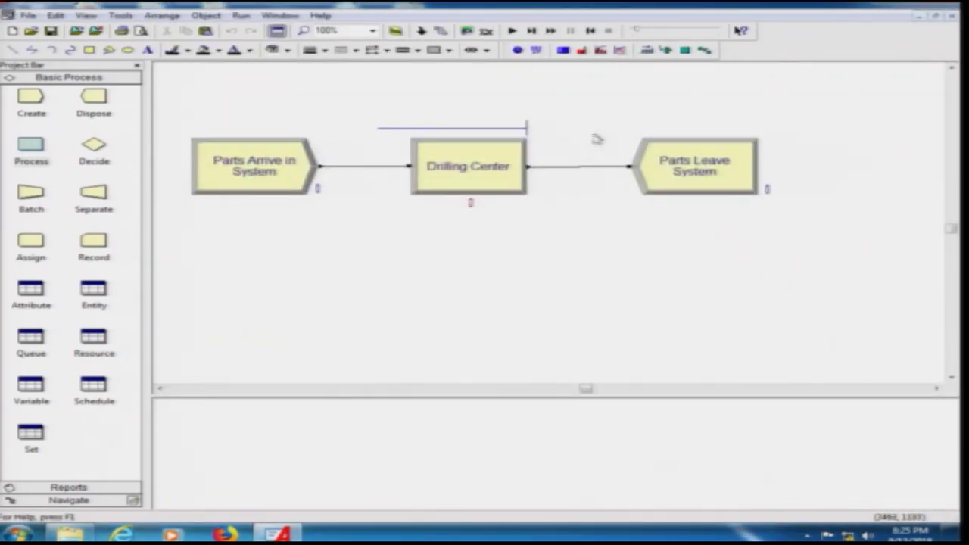
- Reconfirm the 480-minute run setup, raise the animation speed and launch the simulation
left_click(244, 16)
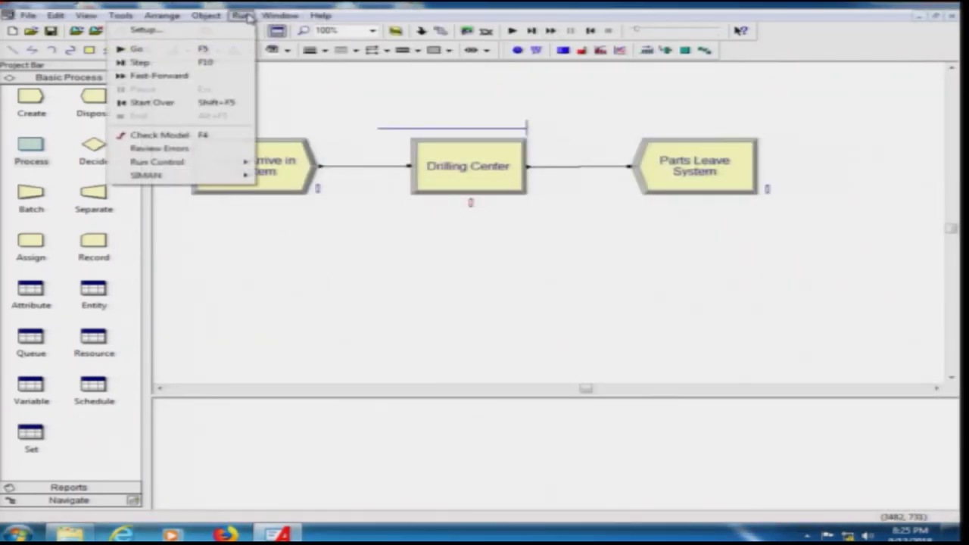
left_click(231, 30)
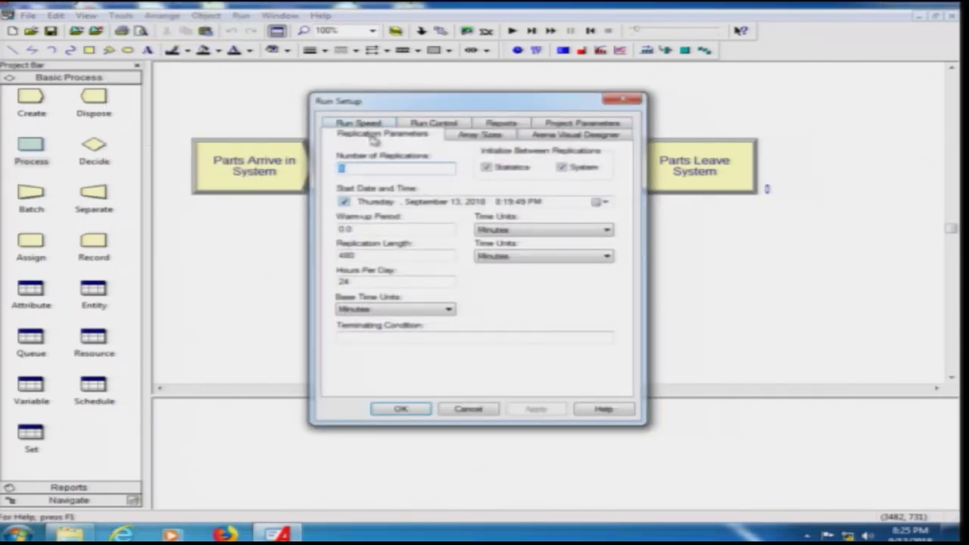
left_click(399, 410)
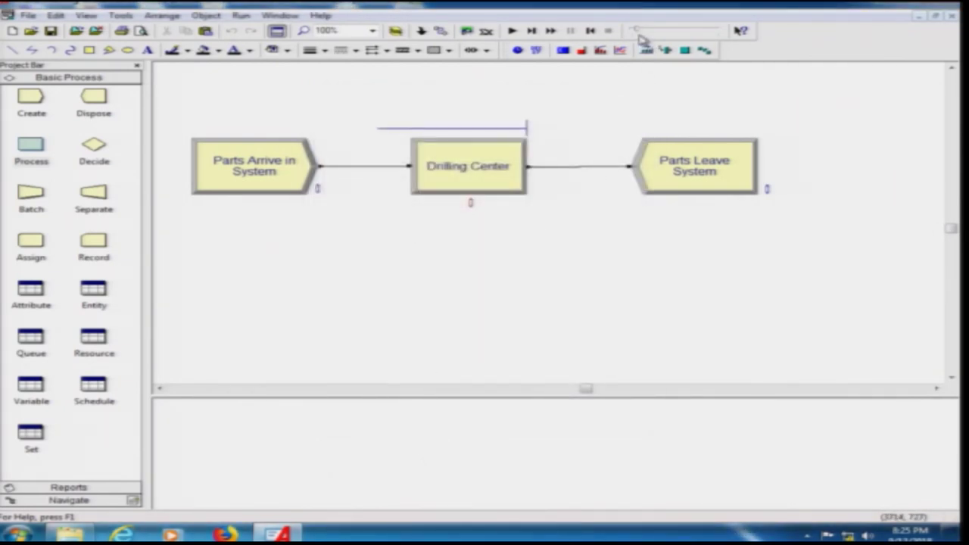
left_click_drag(638, 31, 653, 33)
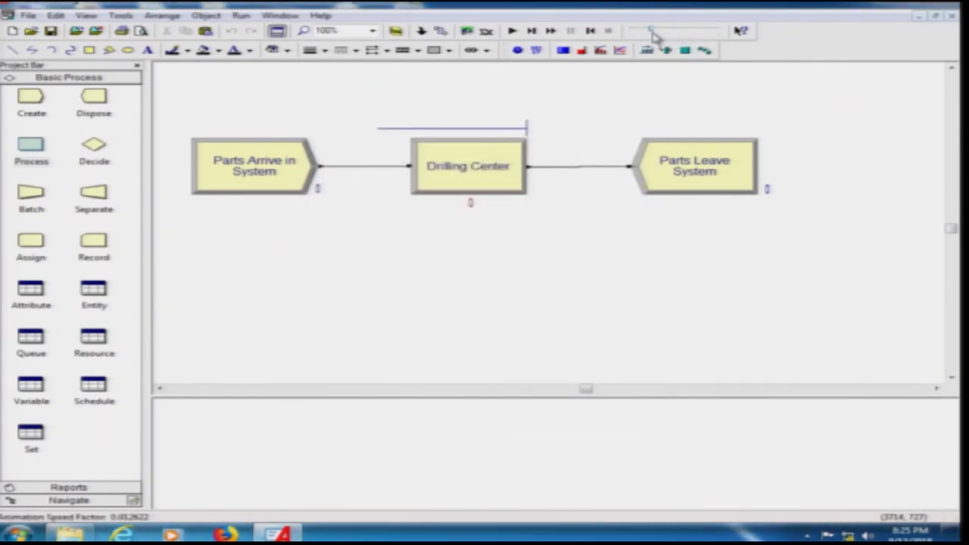
left_click(512, 31)
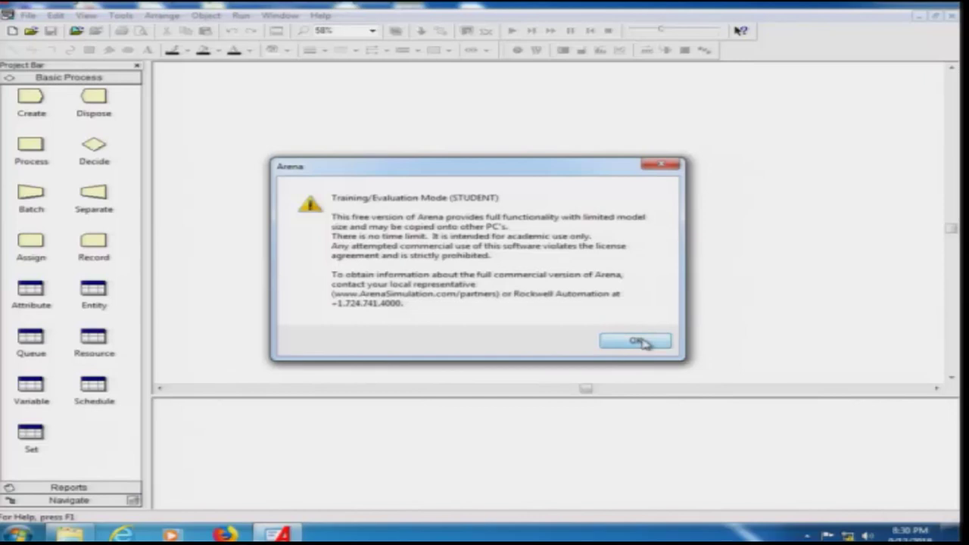
- Dismiss the STUDENT notice and open Model1.doe from the Desktop
left_click(644, 340)
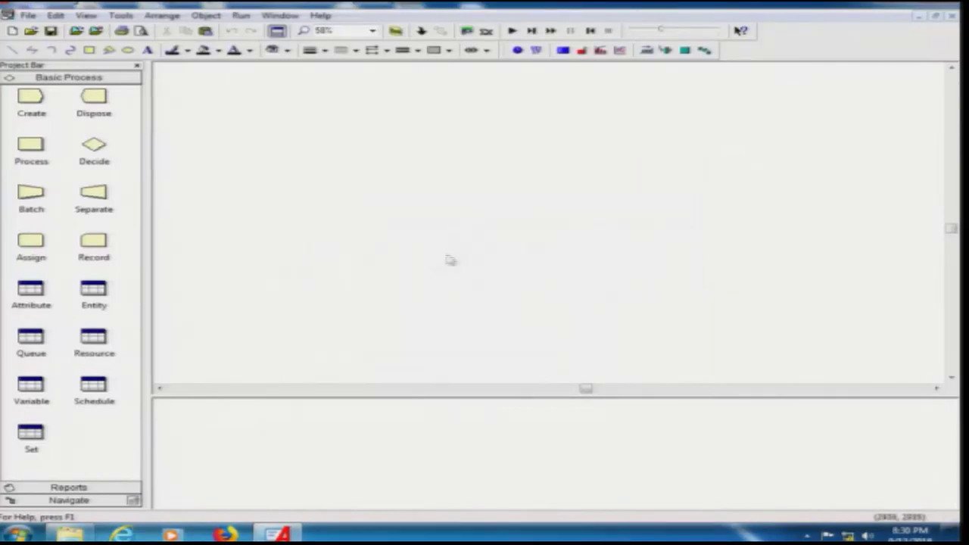
left_click(29, 15)
left_click(30, 43)
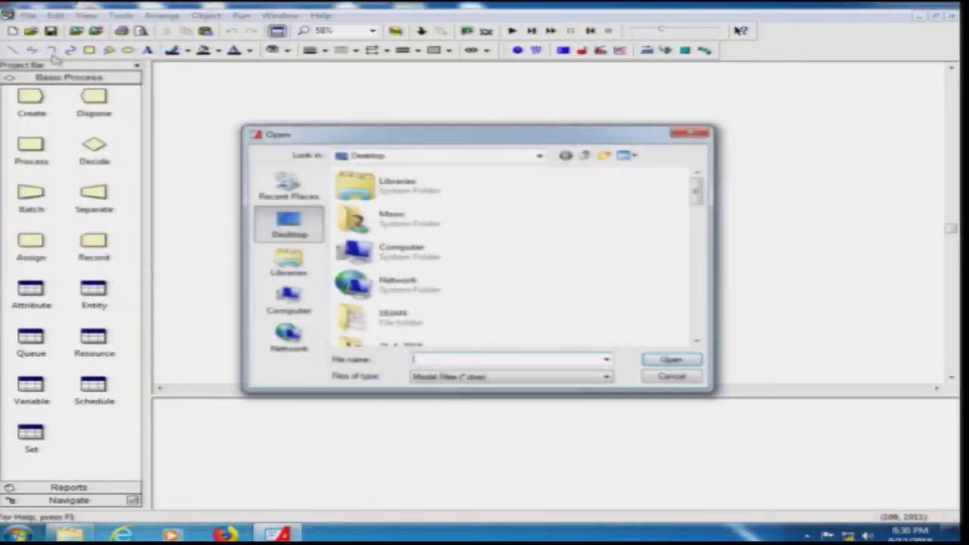
left_click_drag(697, 192, 697, 322)
left_click(465, 332)
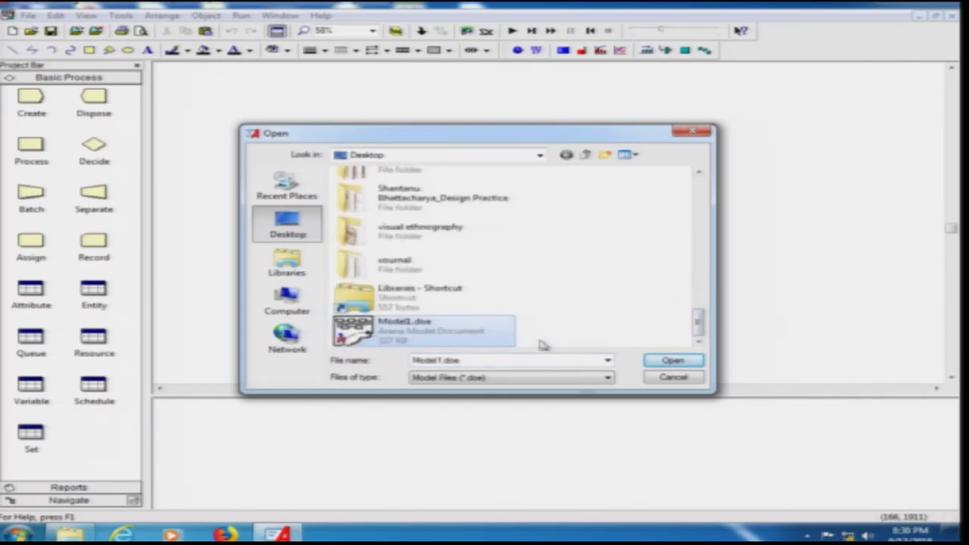
left_click(672, 361)
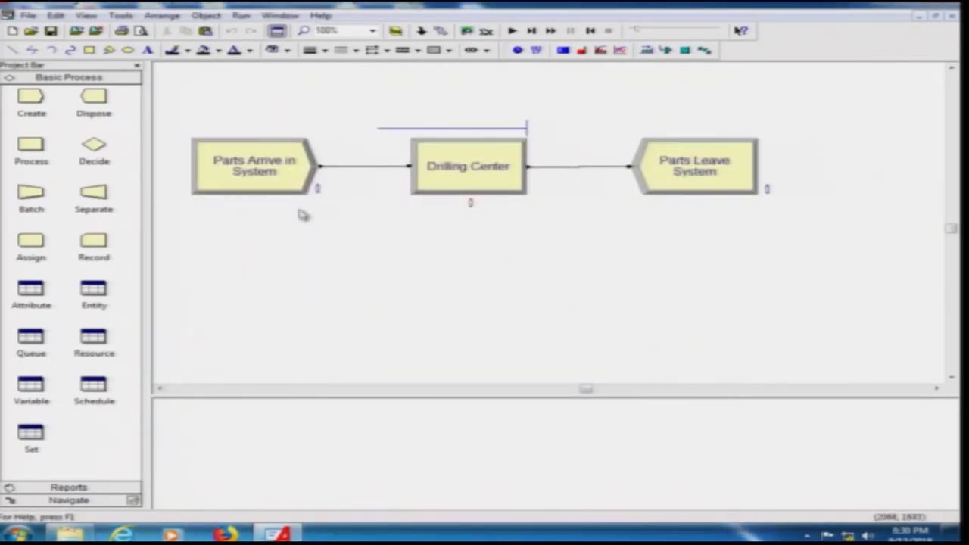
- Inspect the three modules and the Queue and Resource data, confirming Drill Machine at capacity 1
left_click(236, 162)
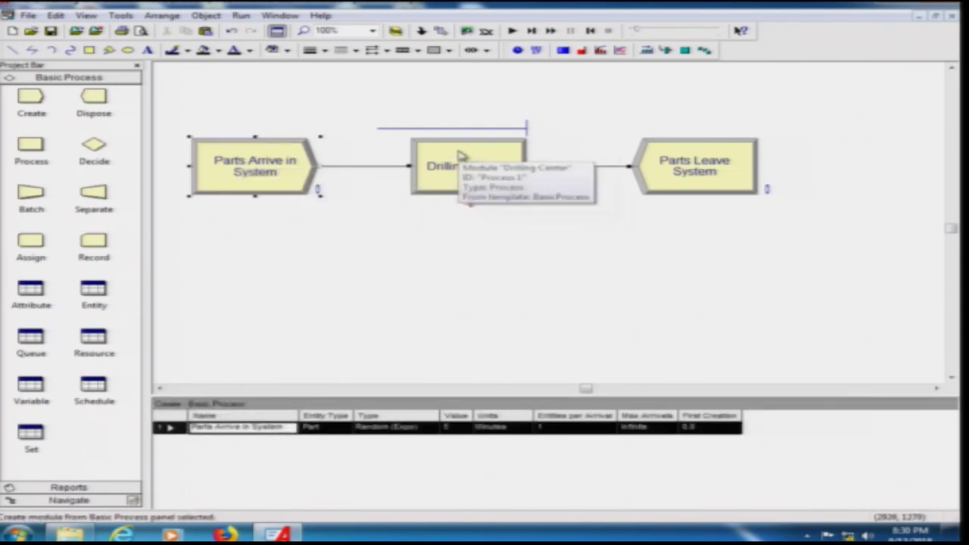
left_click(460, 155)
left_click(689, 159)
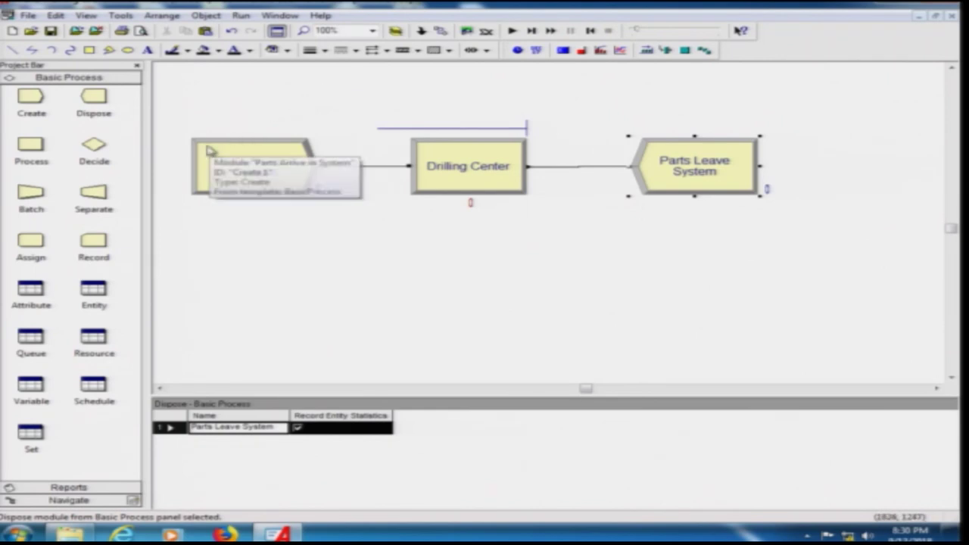
left_click(28, 339)
left_click(93, 340)
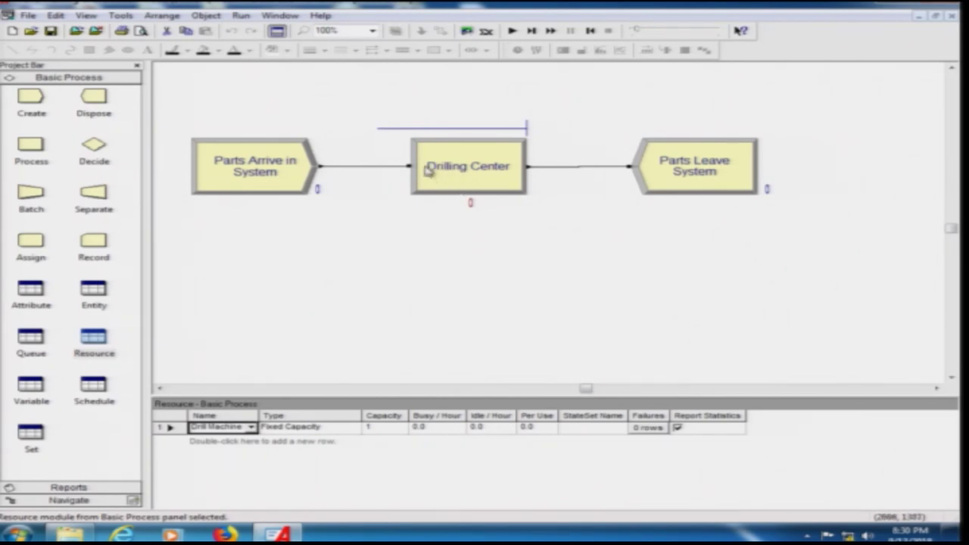
- Run the 480-minute simulation to completion and view the results report showing 68 parts out
left_click(241, 16)
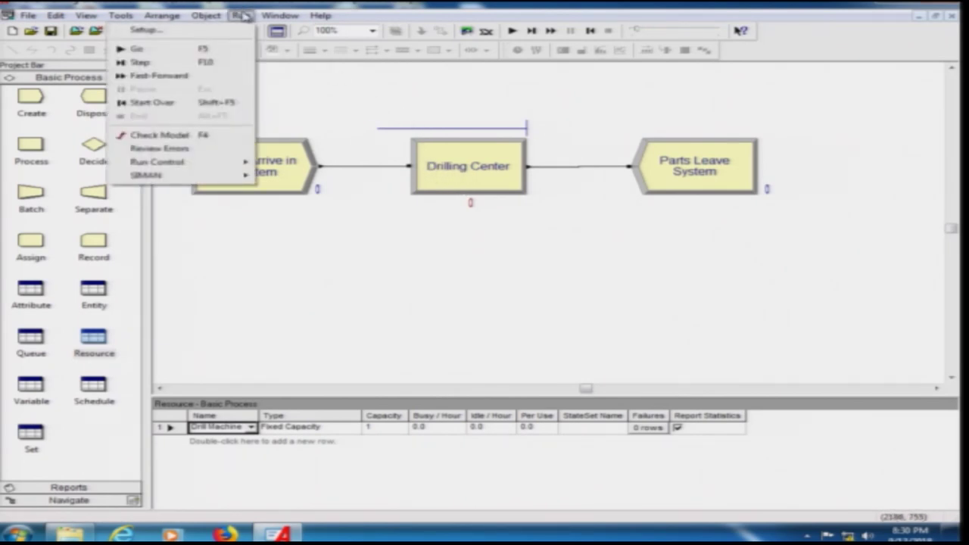
left_click(148, 28)
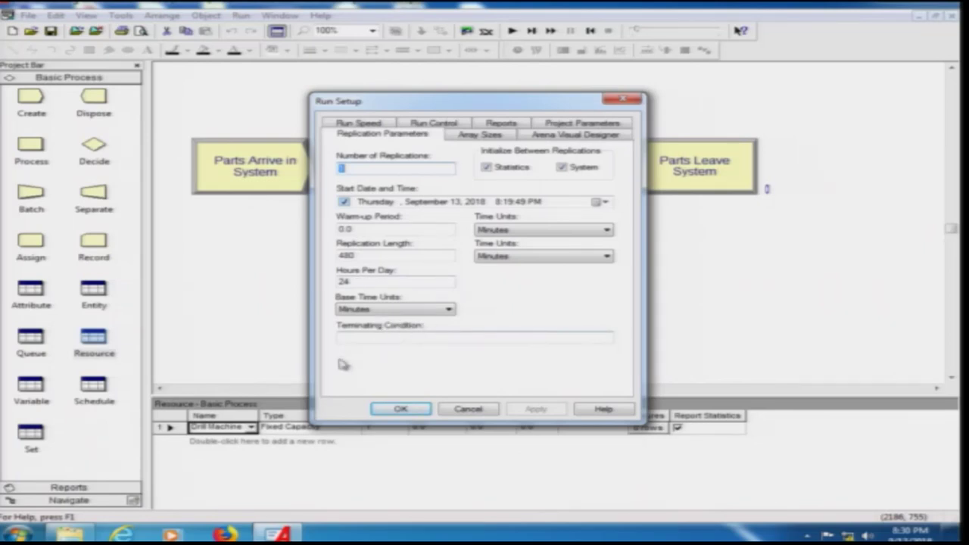
left_click(404, 409)
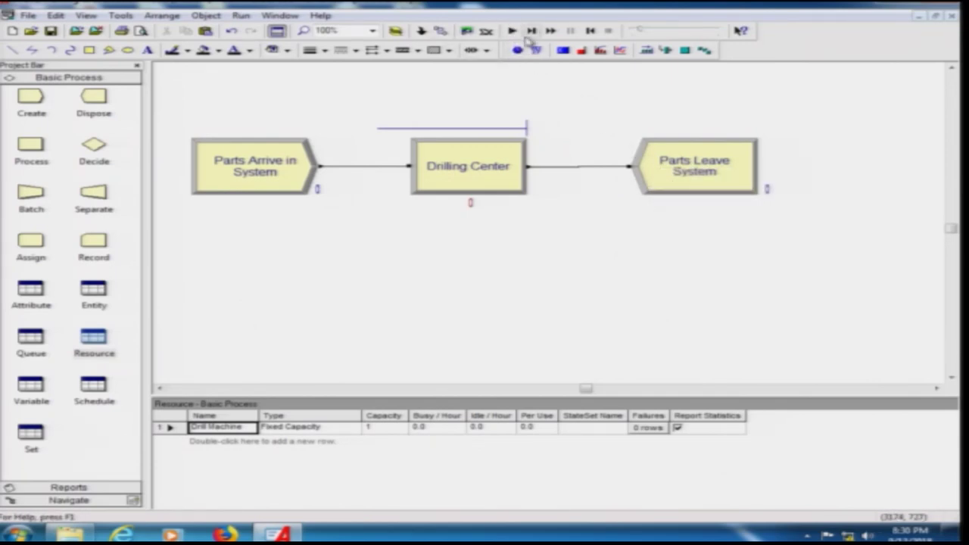
left_click(512, 30)
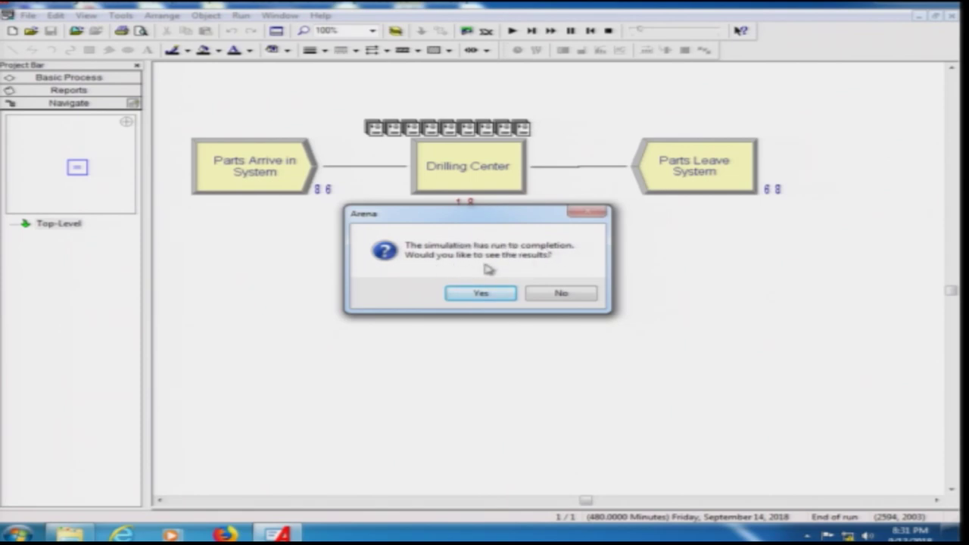
left_click(467, 294)
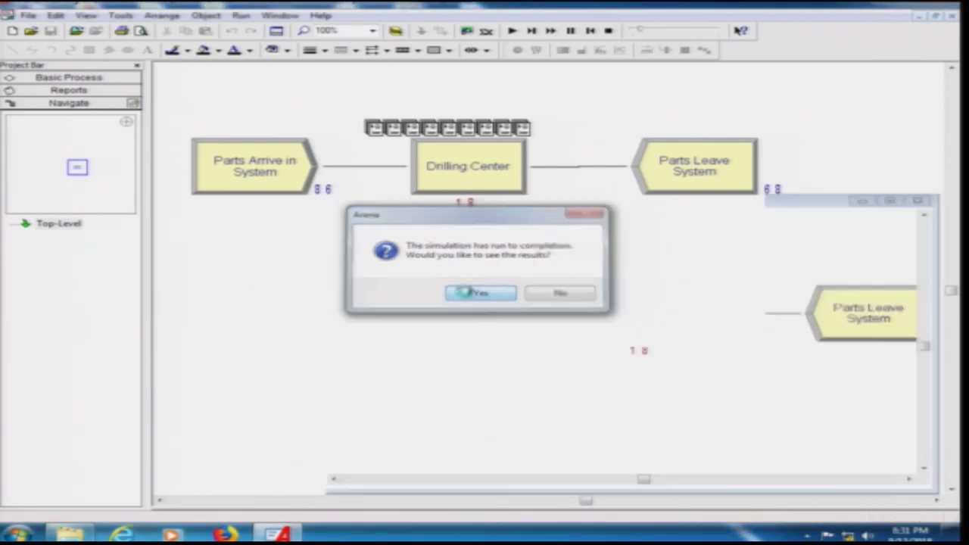